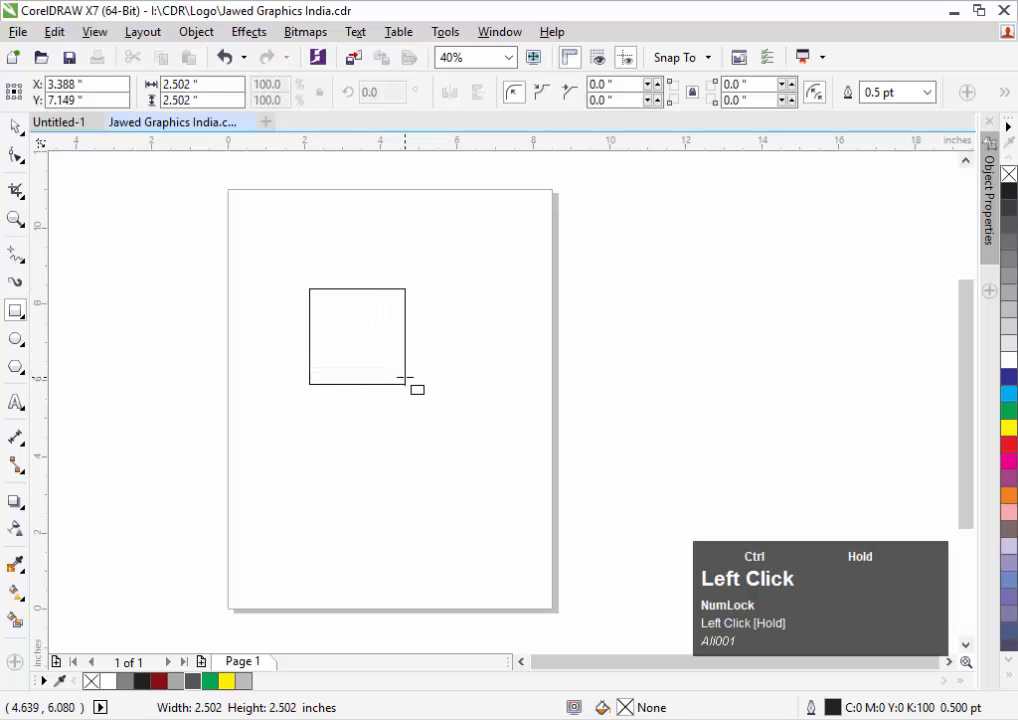
Round the square's corners to 0.365" with the Shape tool
left_click(17, 157)
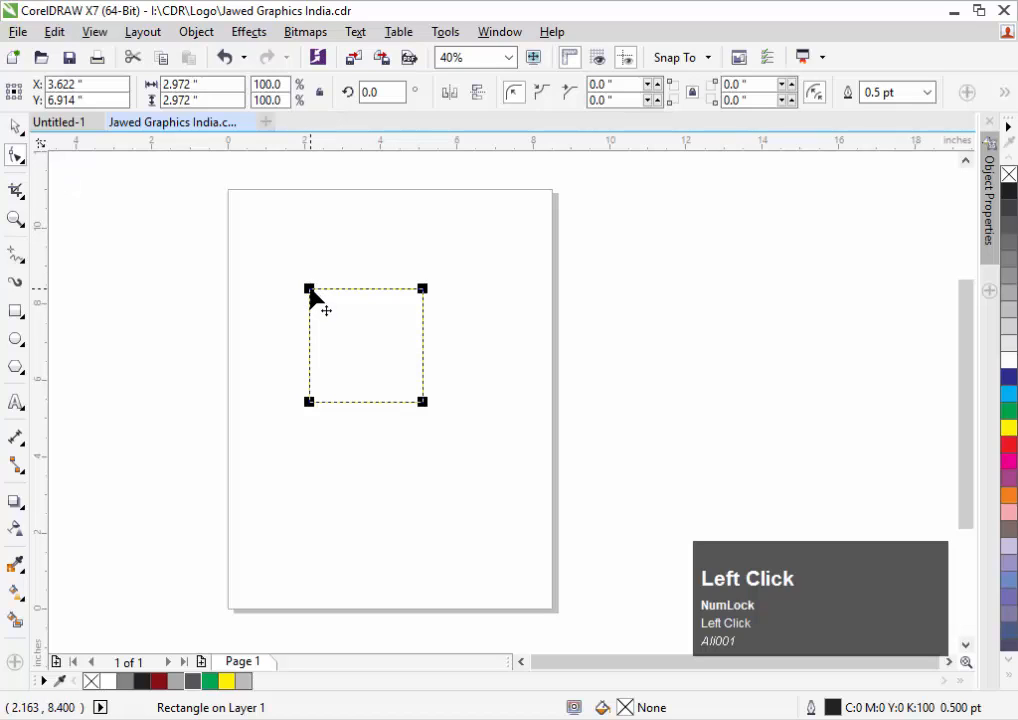
left_click_drag(309, 290, 323, 296)
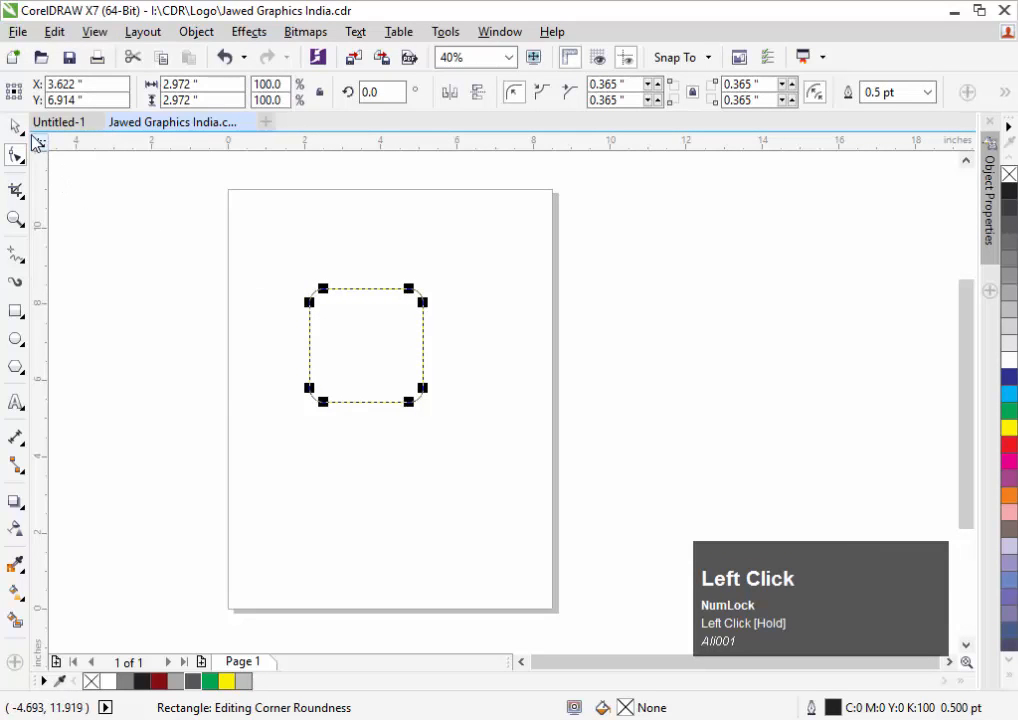
left_click(15, 127)
Rotate the rounded square to 315° into a diamond and nudge it slightly right and down
left_click(382, 311)
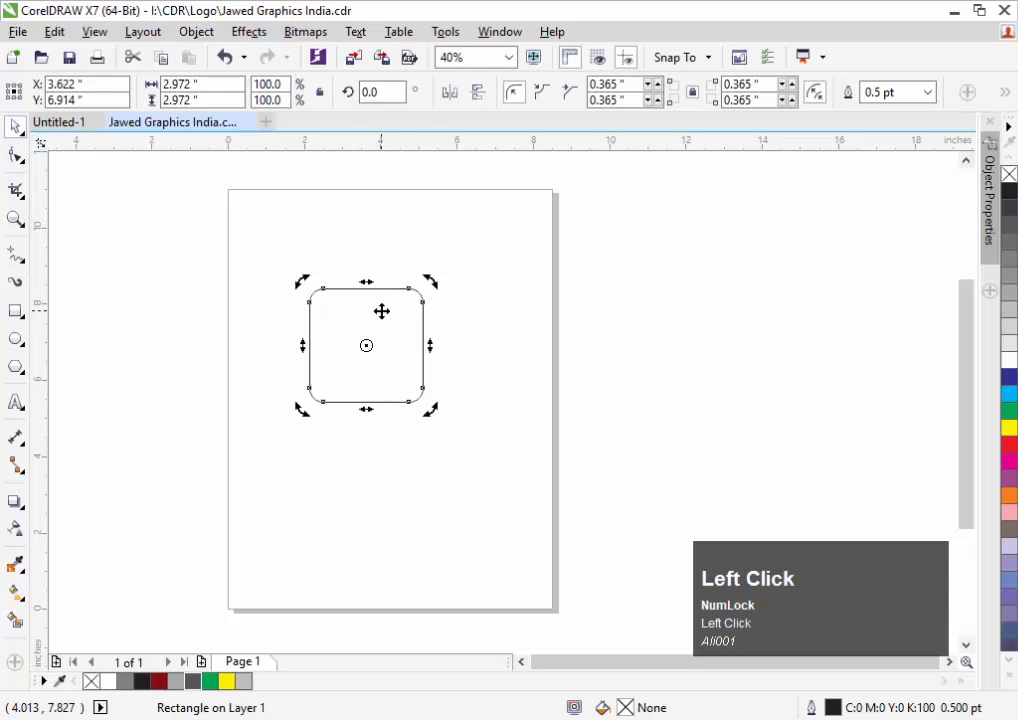
left_click_drag(429, 286, 475, 355)
left_click(447, 318)
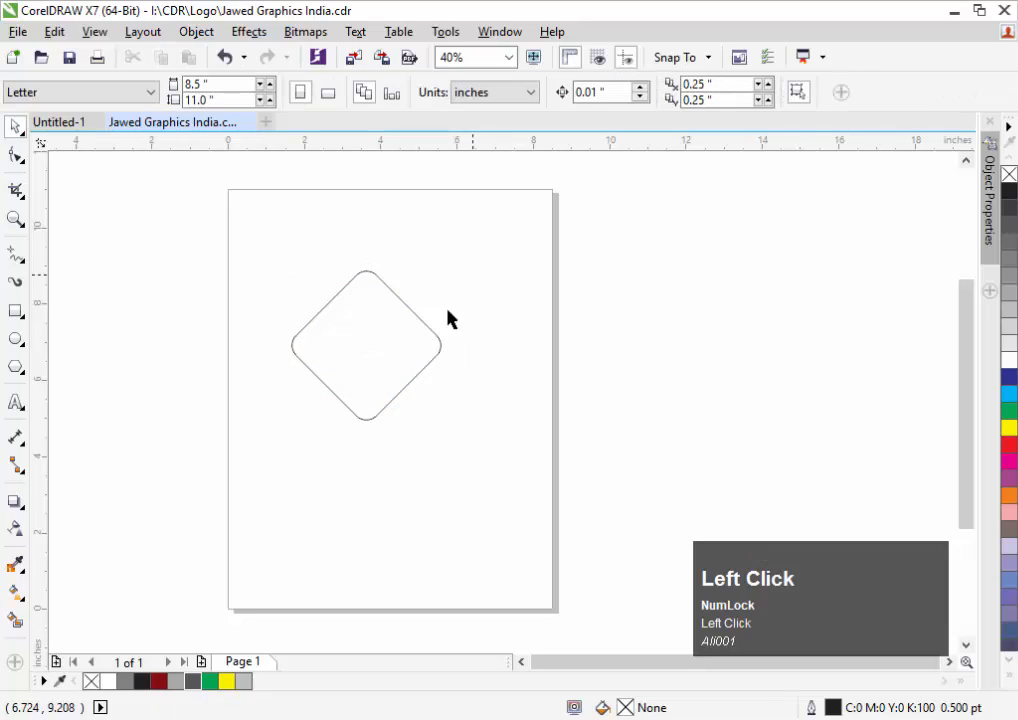
left_click_drag(397, 318, 418, 324)
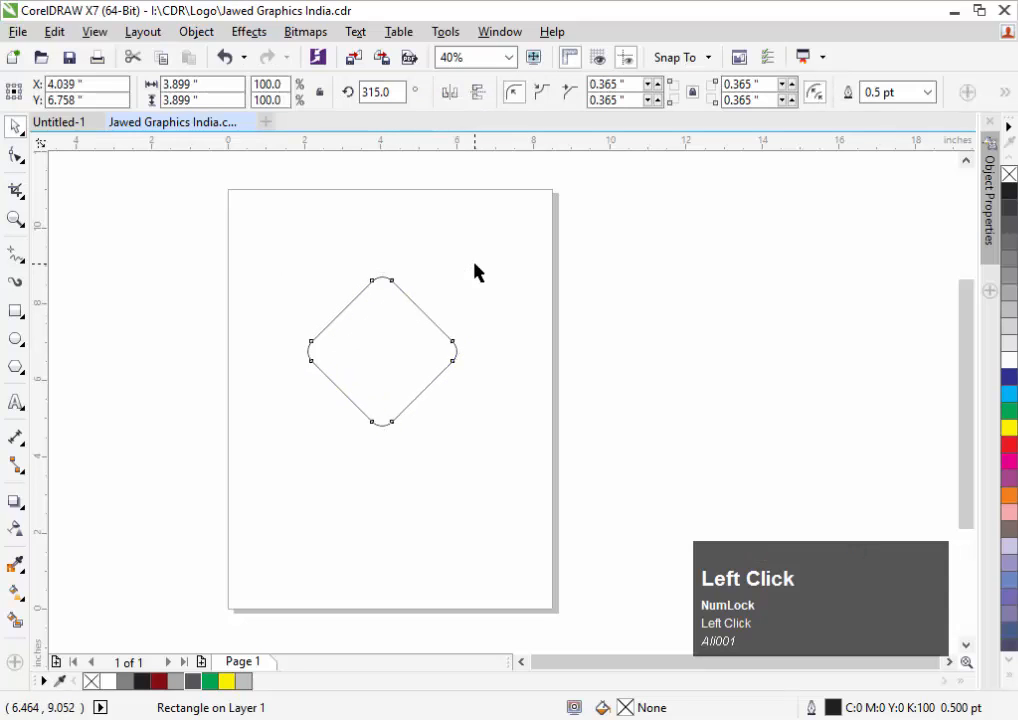
left_click(475, 272)
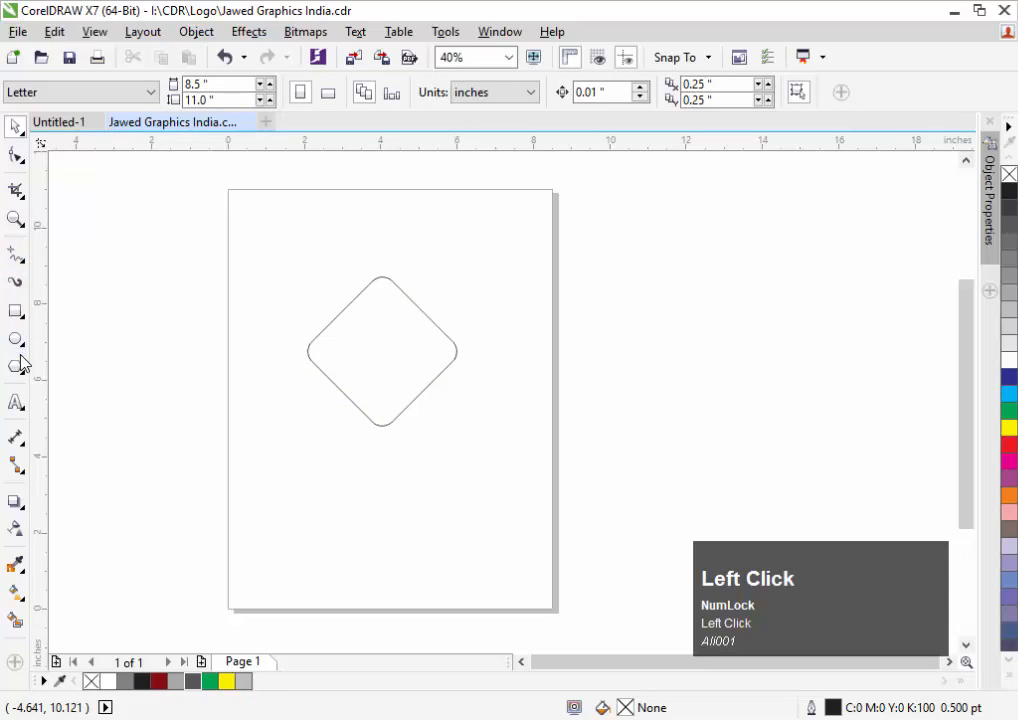
Add the text 'JG' above the diamond and enlarge it greatly
left_click(16, 402)
left_click(299, 285)
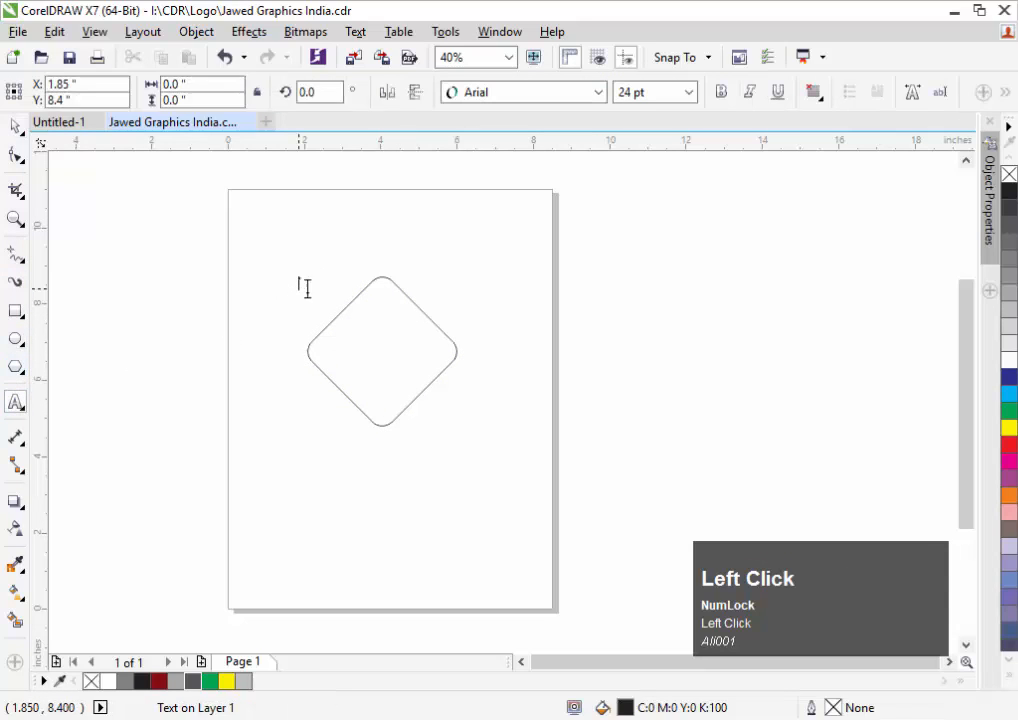
type("J")
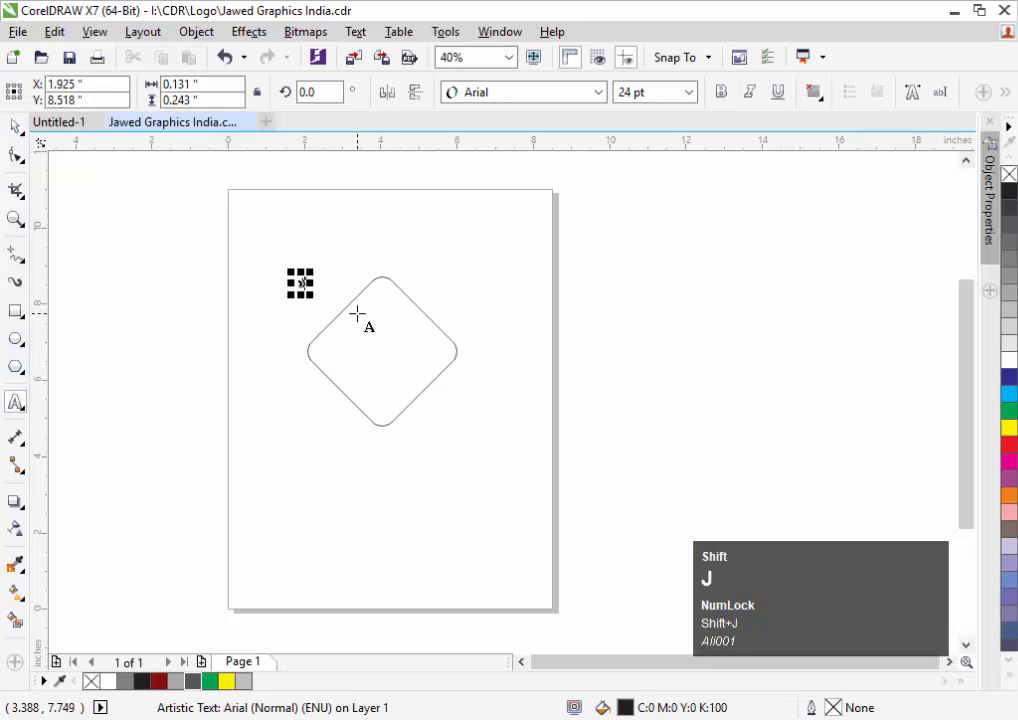
type("G")
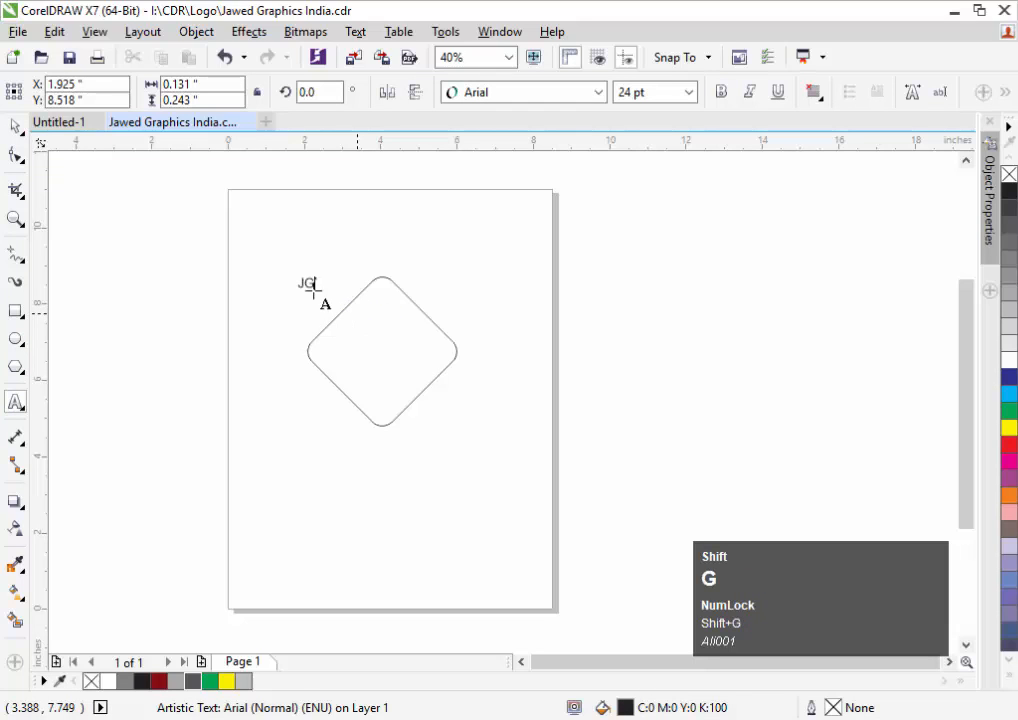
left_click(17, 126)
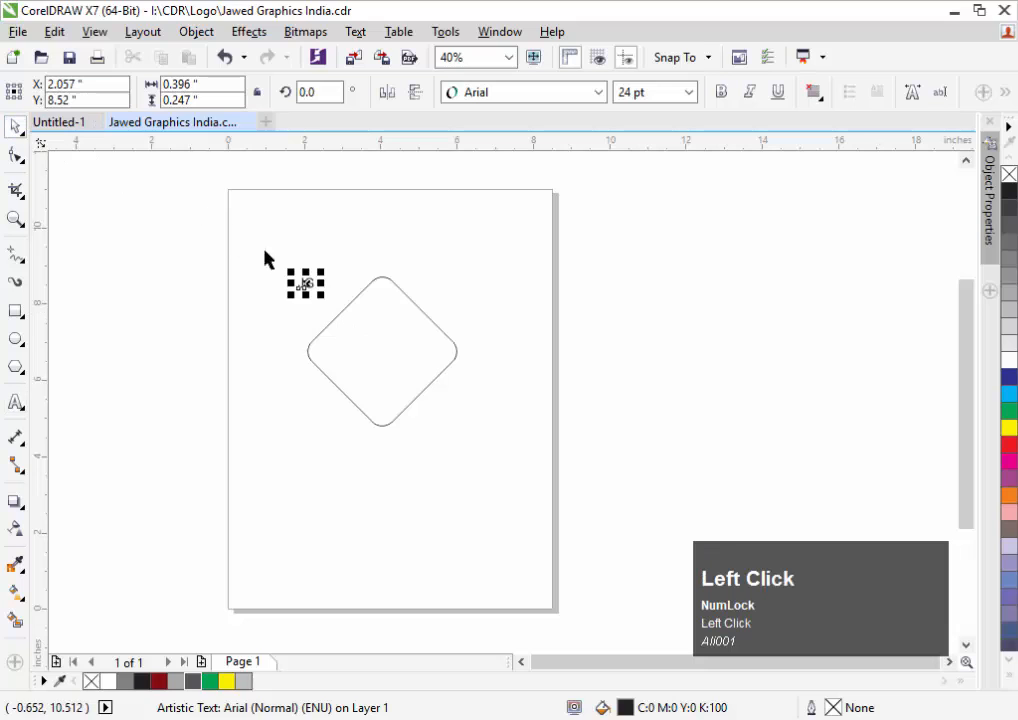
left_click_drag(323, 297, 490, 428)
Set JG to the TimelessTLig font, scale it down proportionally and move it over the diamond's lower half
left_click(518, 93)
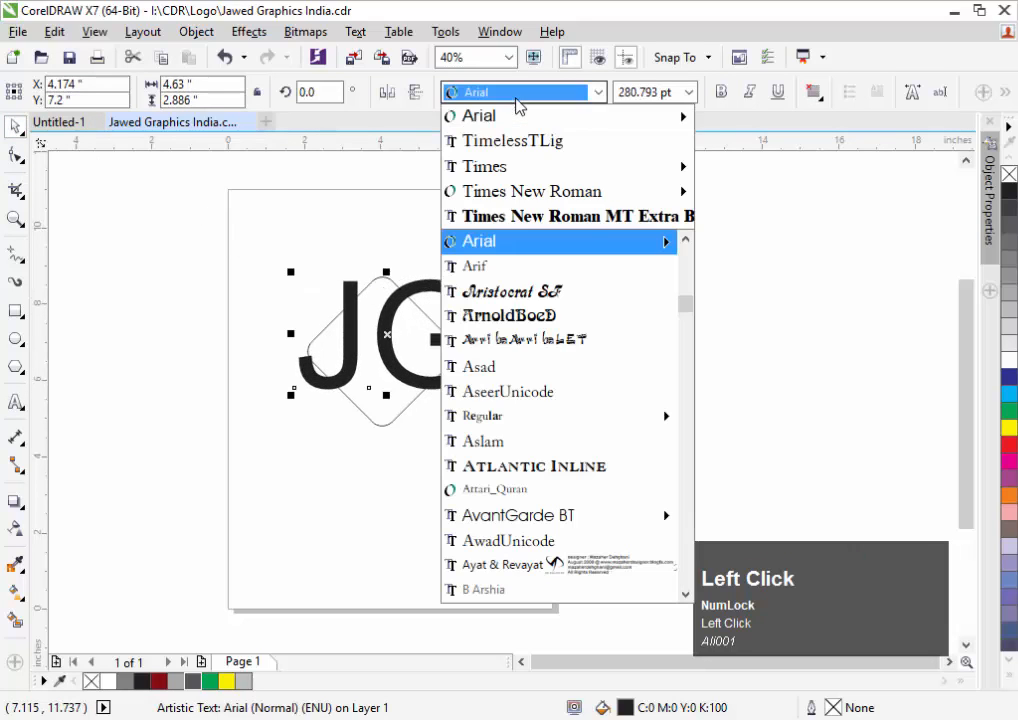
mouse_move(523, 181)
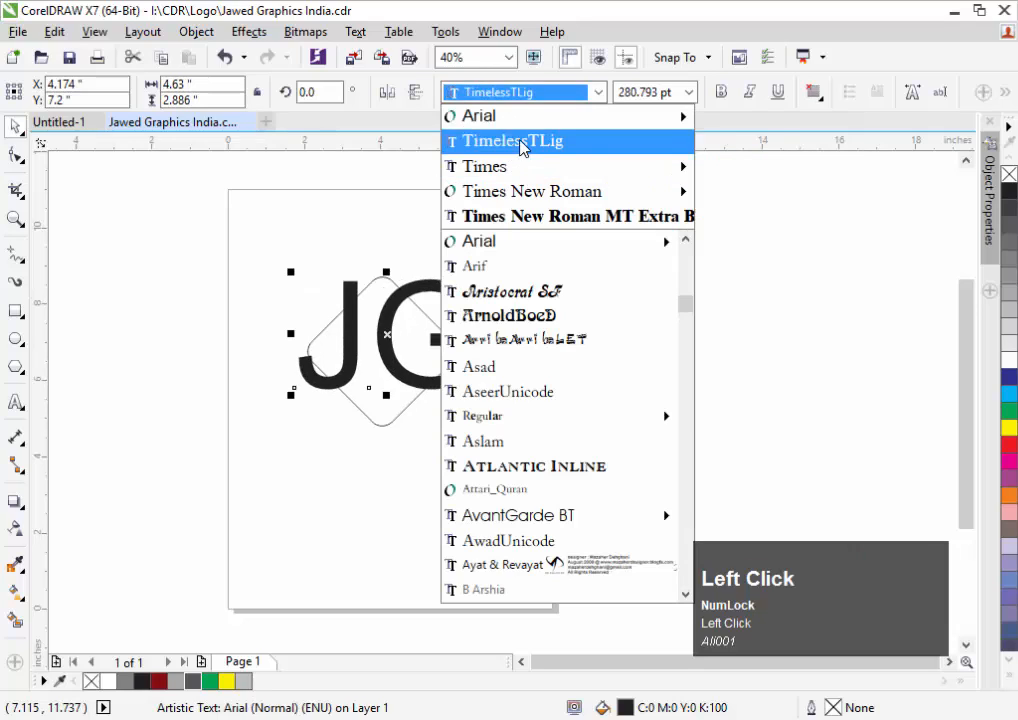
left_click(521, 148)
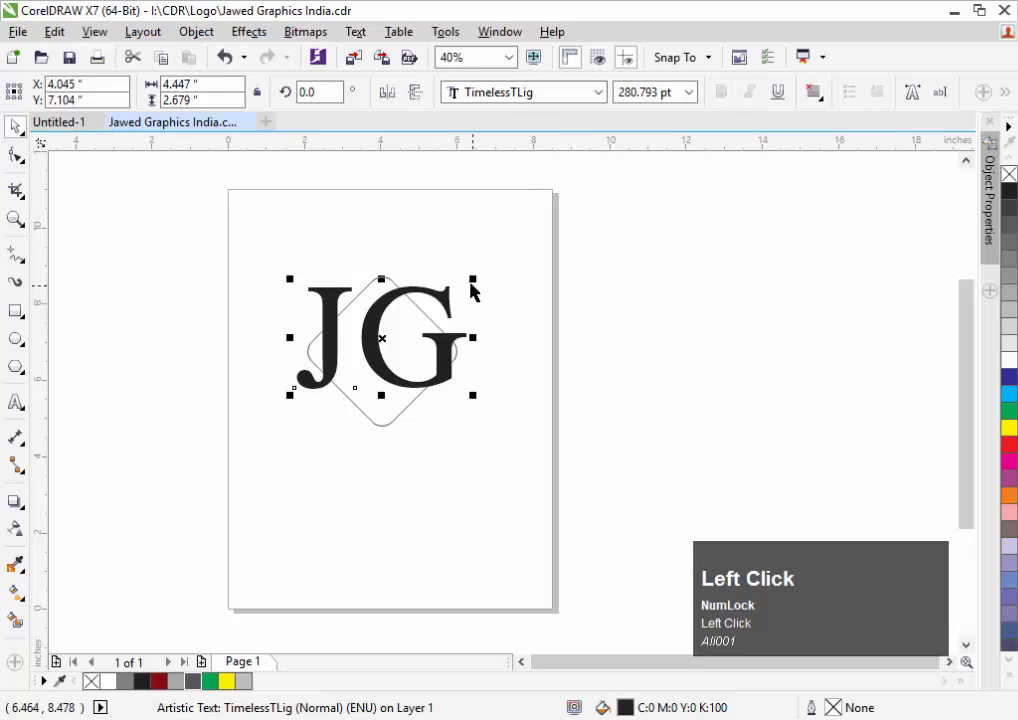
mouse_move(477, 277)
left_mouse_down()
mouse_move(466, 290)
mouse_move(477, 284)
left_mouse_up()
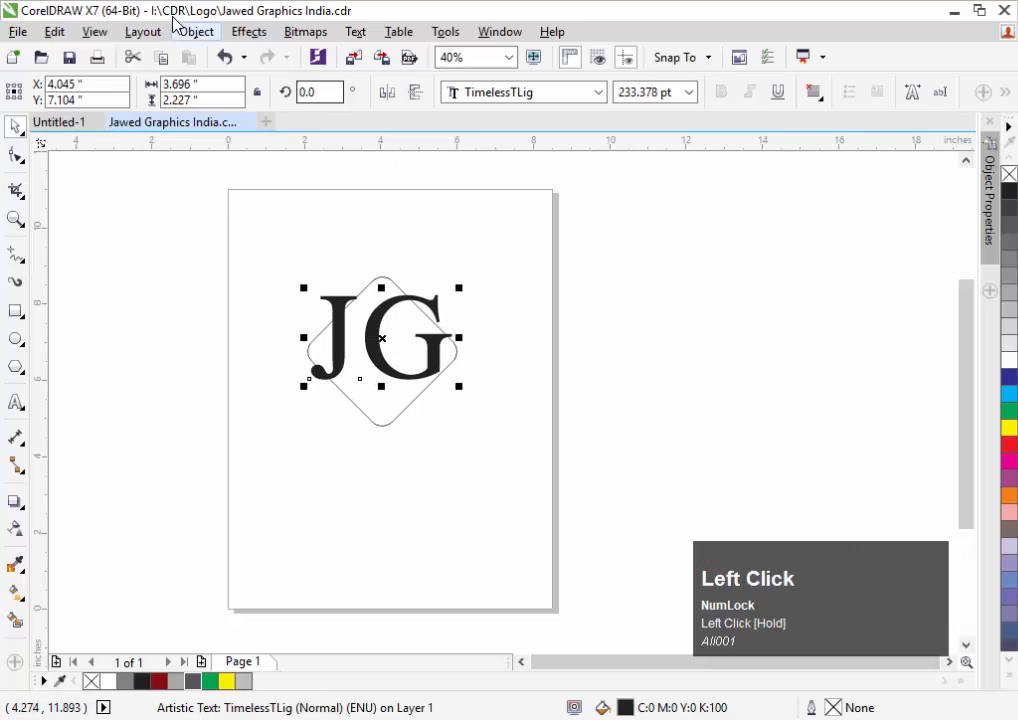
left_click_drag(385, 363, 366, 458)
Convert JG to curves, zoom in on the logo and shift the letters up and right
key("ctrl+q")
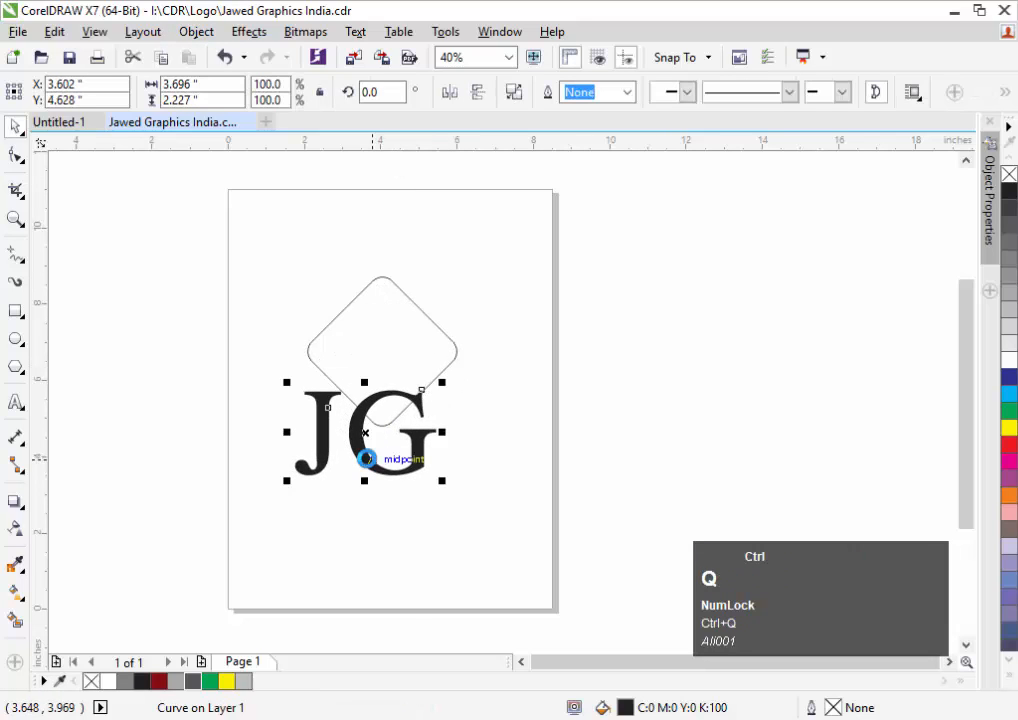
key("F2")
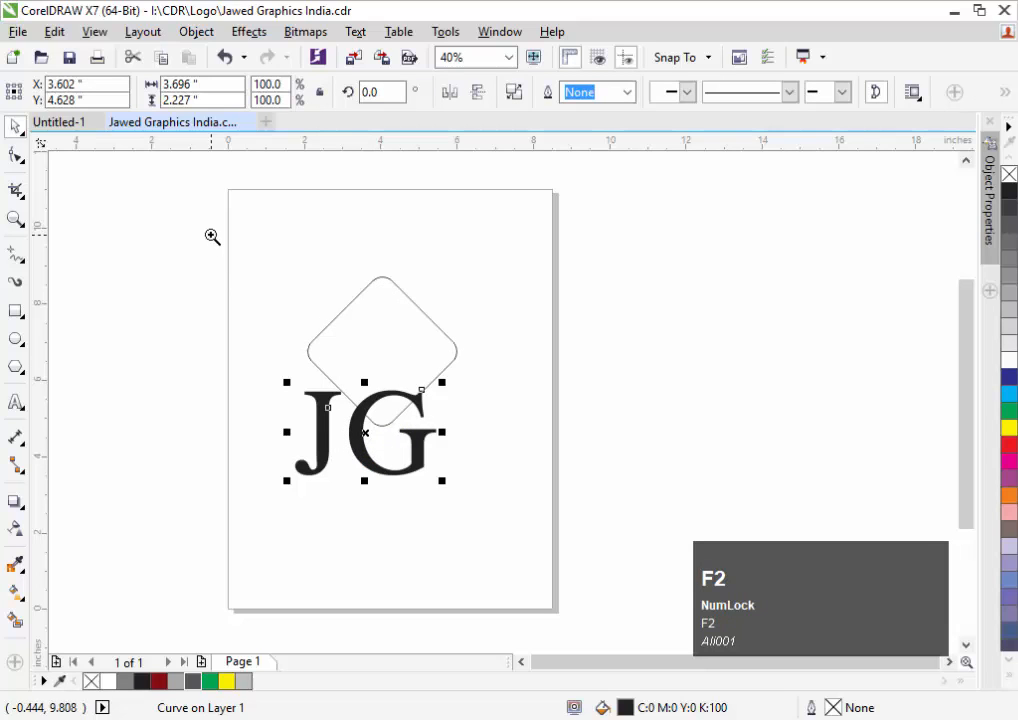
left_click_drag(211, 235, 631, 501)
key("Escape")
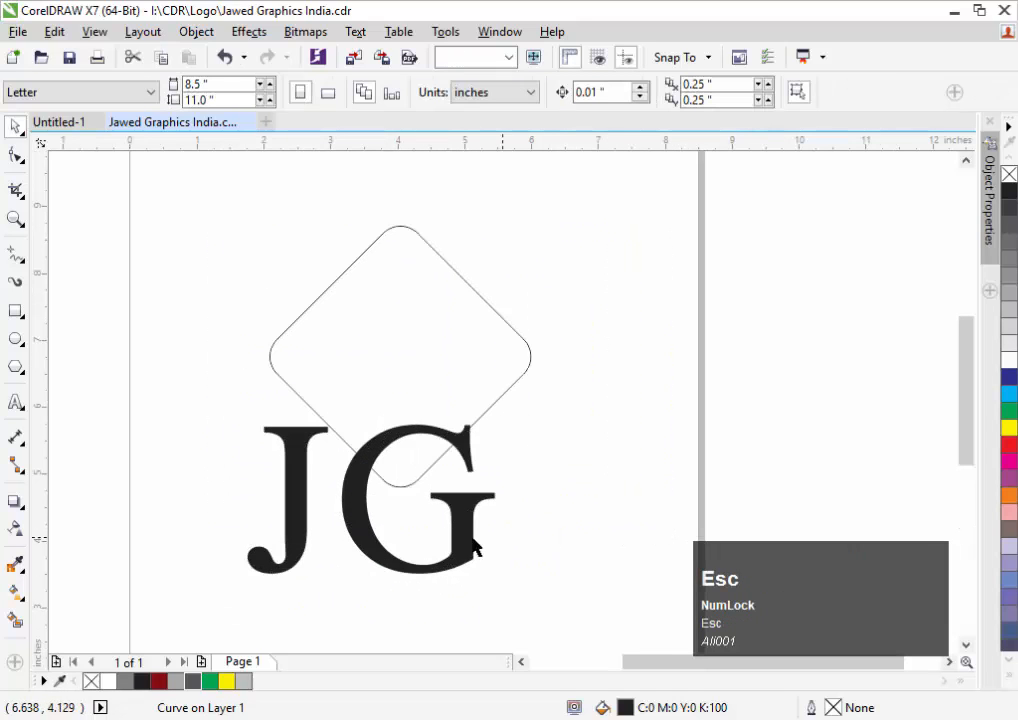
left_click(478, 540)
left_click_drag(478, 540, 565, 518)
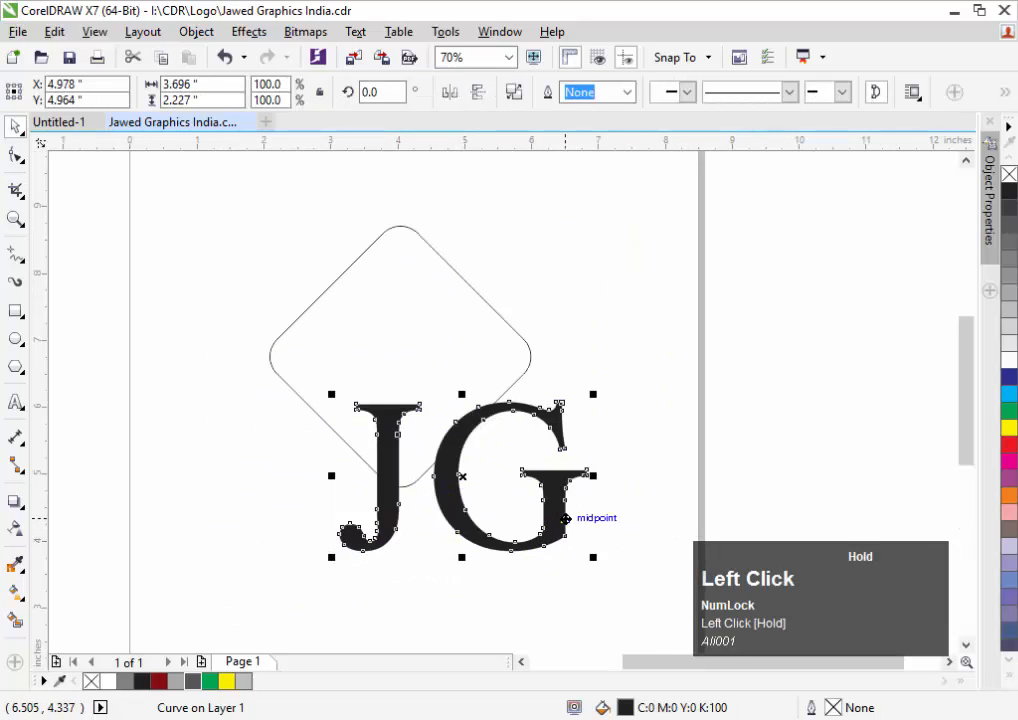
Break JG into separate letters and overlap the J and G inside the diamond
key("ctrl+k")
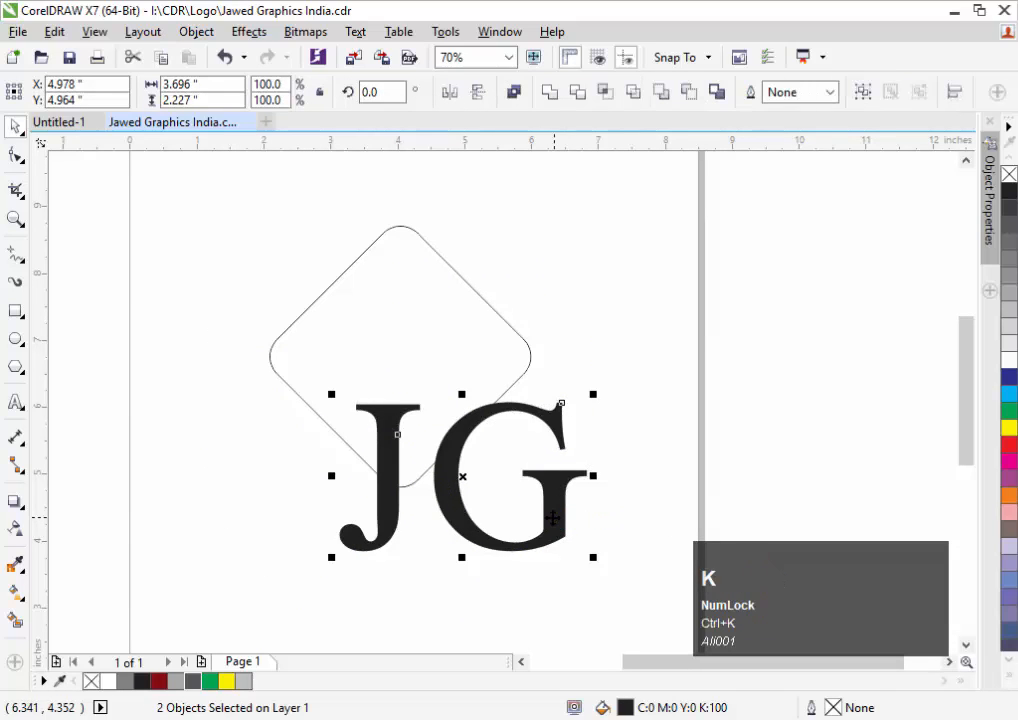
key("Escape")
left_click_drag(390, 452, 398, 292)
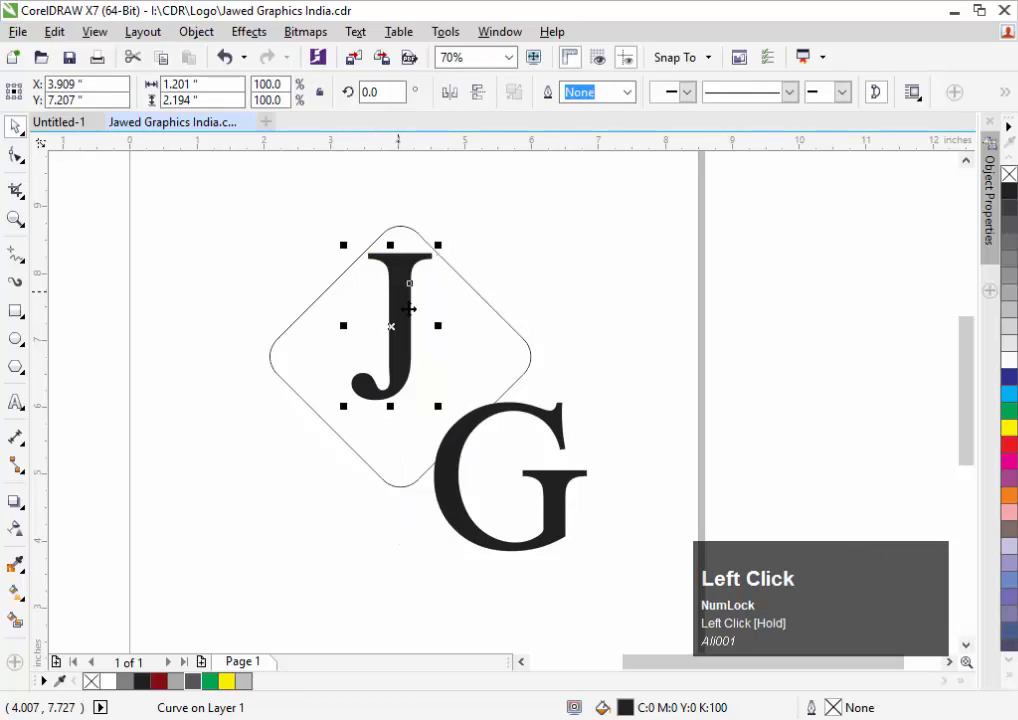
left_click_drag(462, 436, 348, 310)
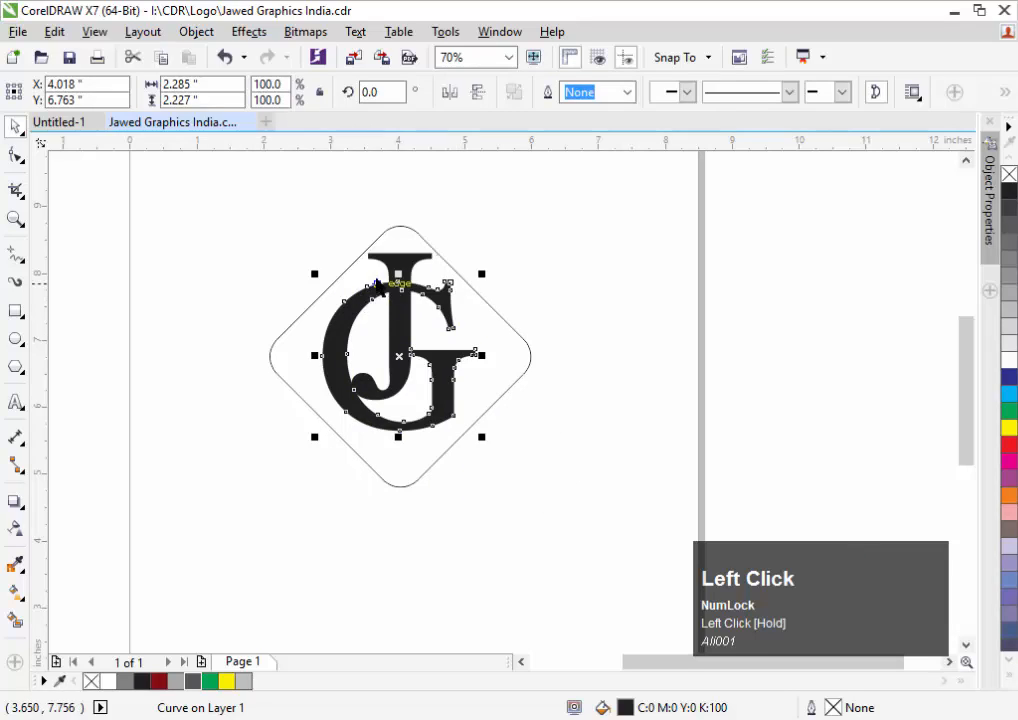
left_click(391, 253)
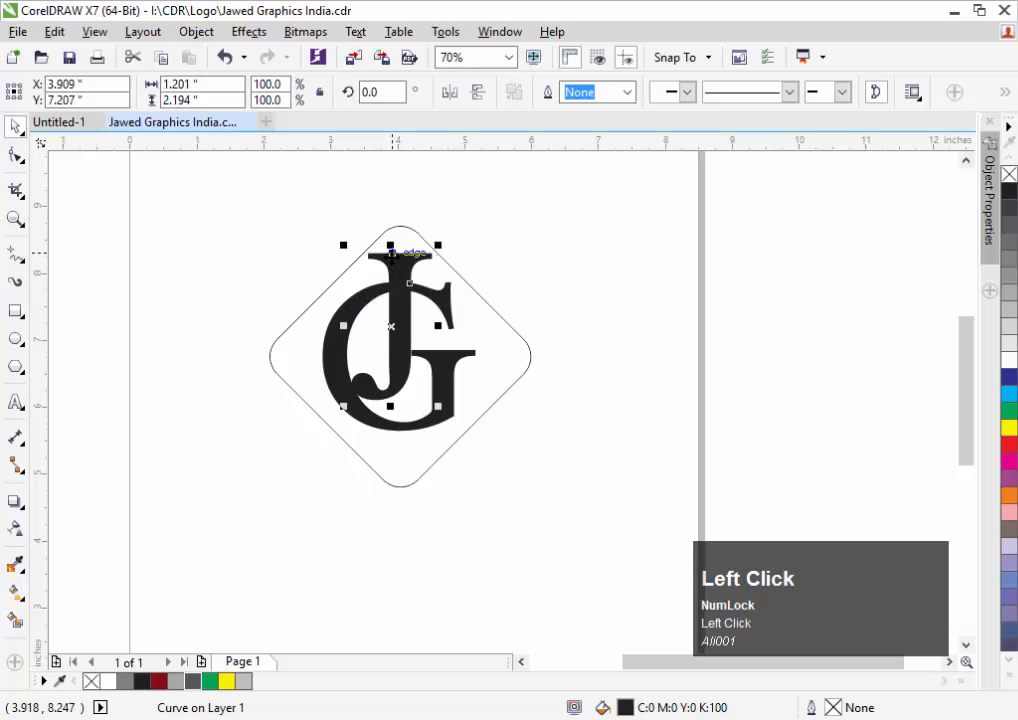
Drag the J's hook nodes straight down so its tail reaches the diamond's bottom edge
left_click(16, 155)
left_click_drag(466, 318, 268, 457)
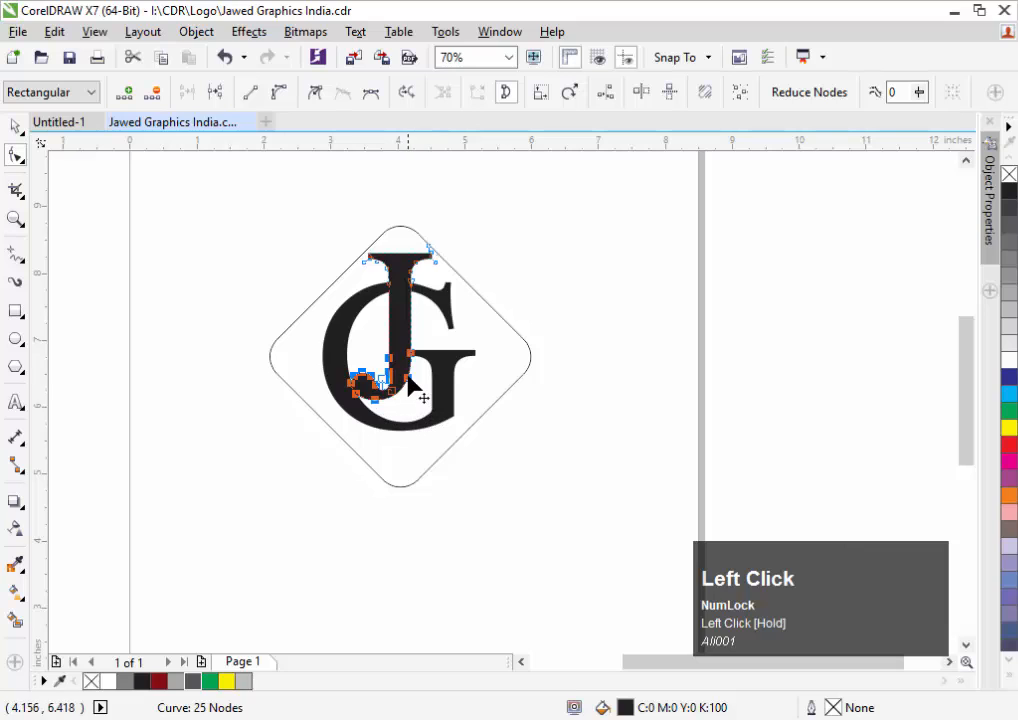
left_click_drag(408, 376, 409, 450)
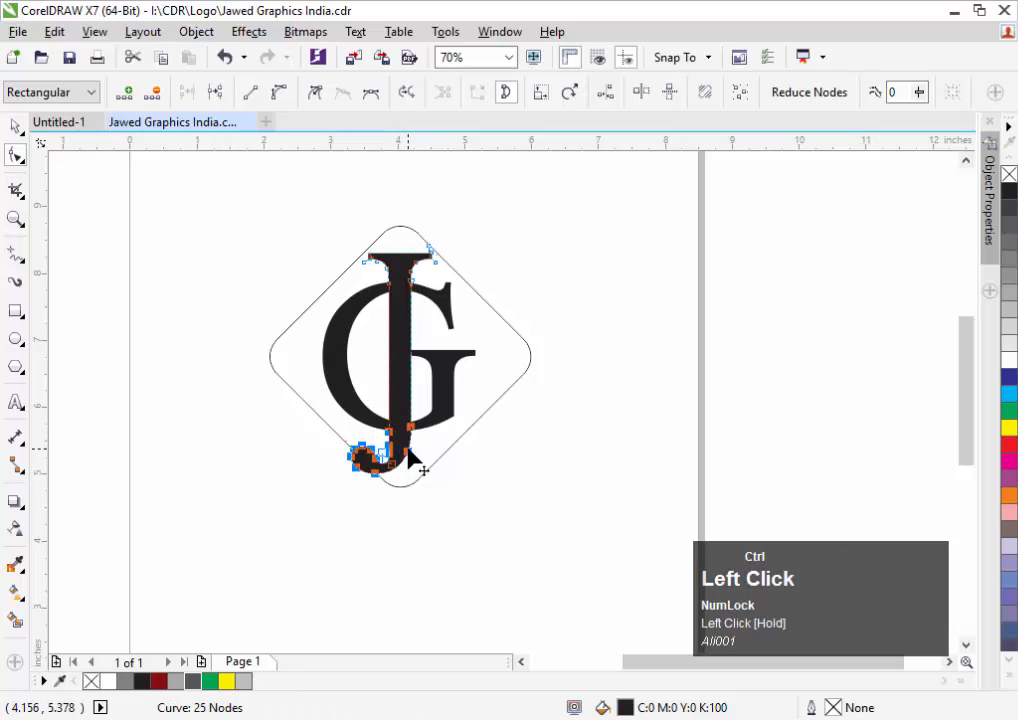
left_click(604, 258, "ctrl")
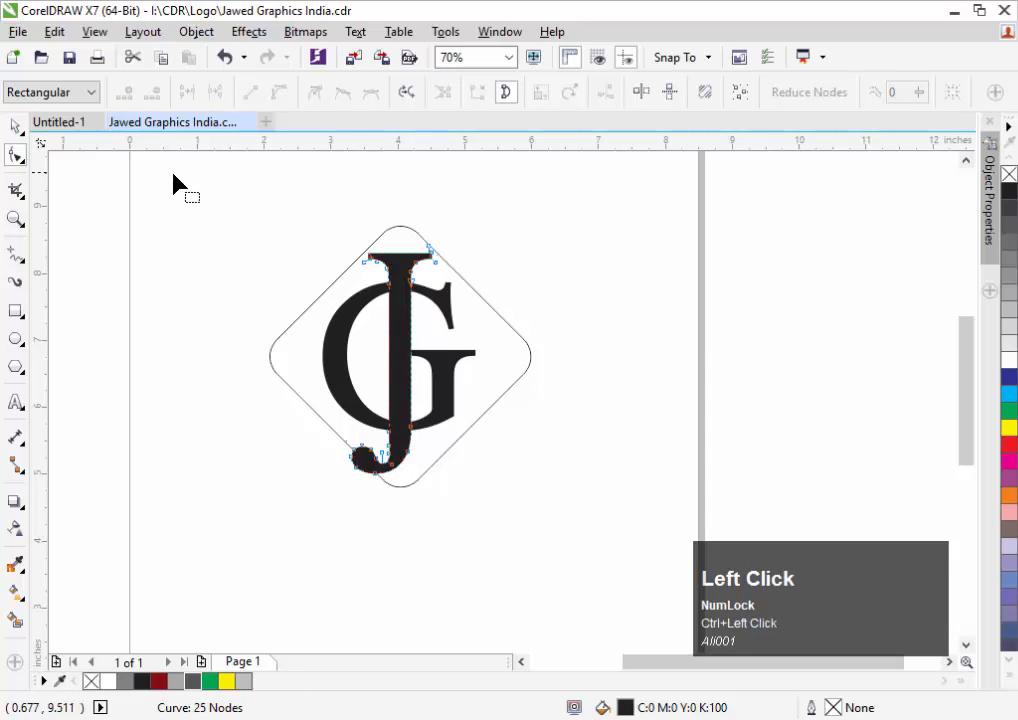
left_click(21, 130)
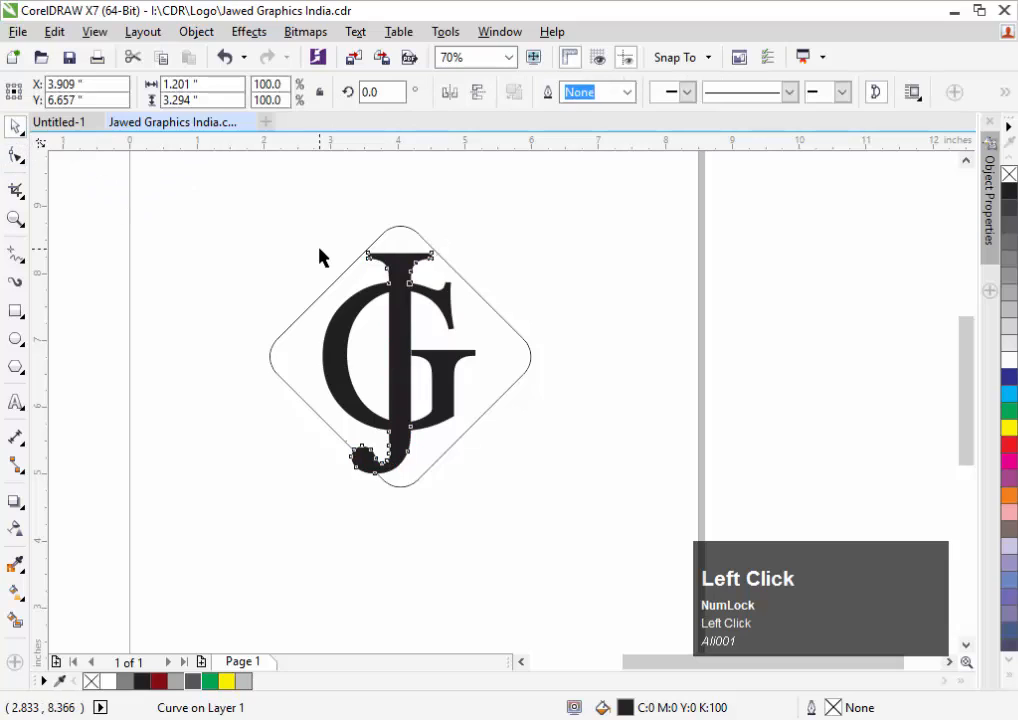
left_click(319, 249)
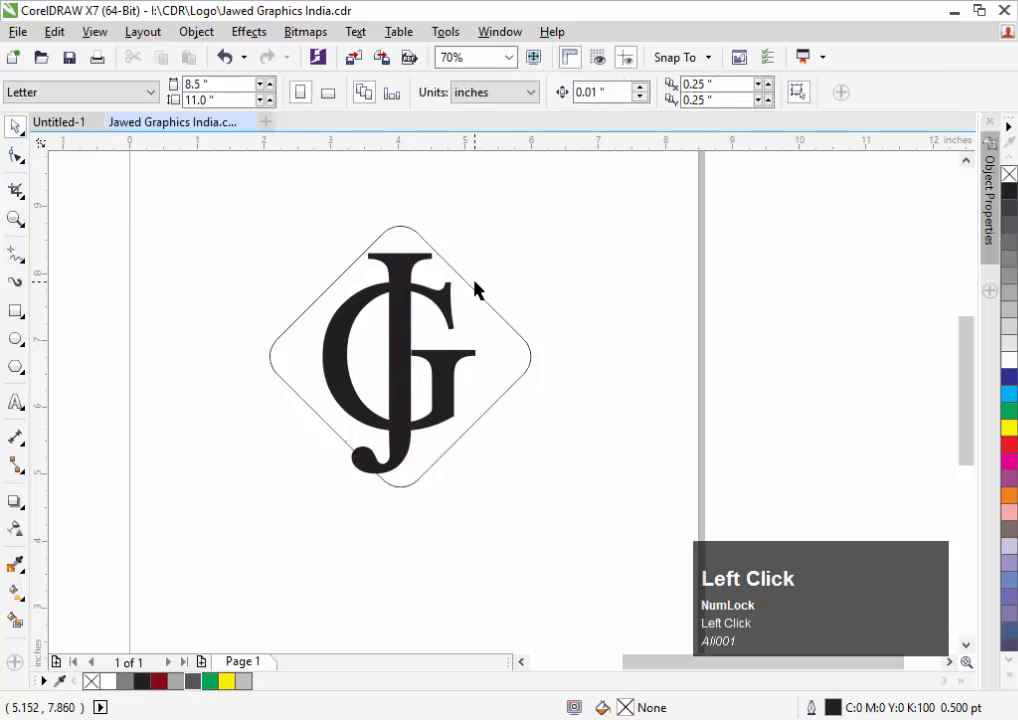
Zoom in on the top of the monogram and test-nudge the I letter, leaving it in place
left_click(420, 262)
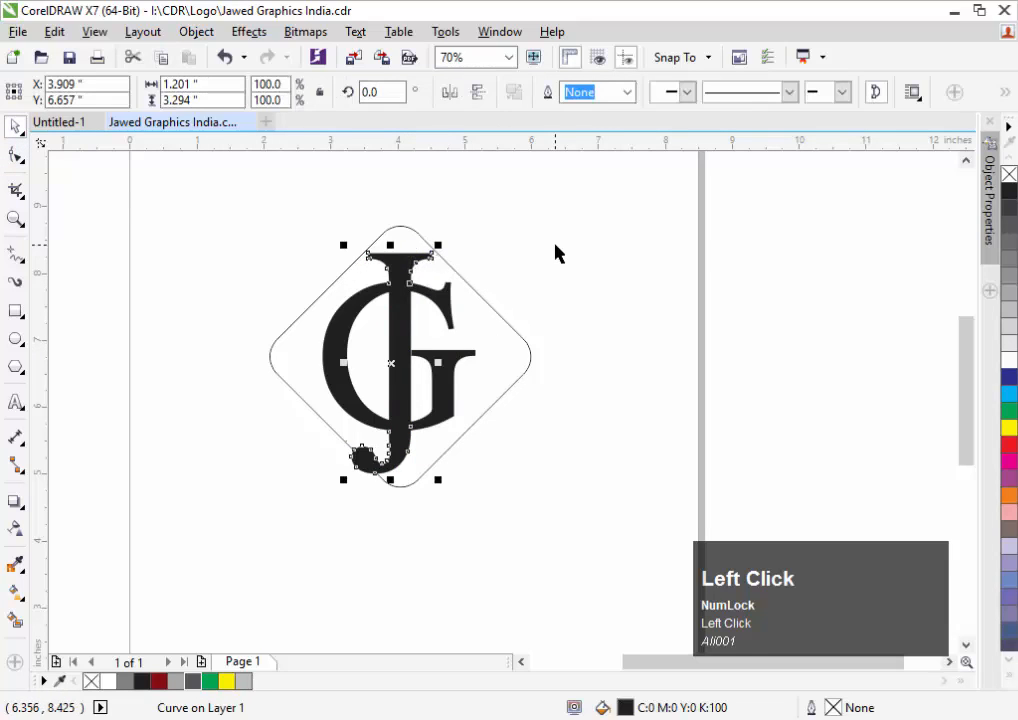
left_click(392, 240)
key("F2")
left_click_drag(298, 191, 784, 382)
key("F2")
left_click_drag(137, 262, 496, 481)
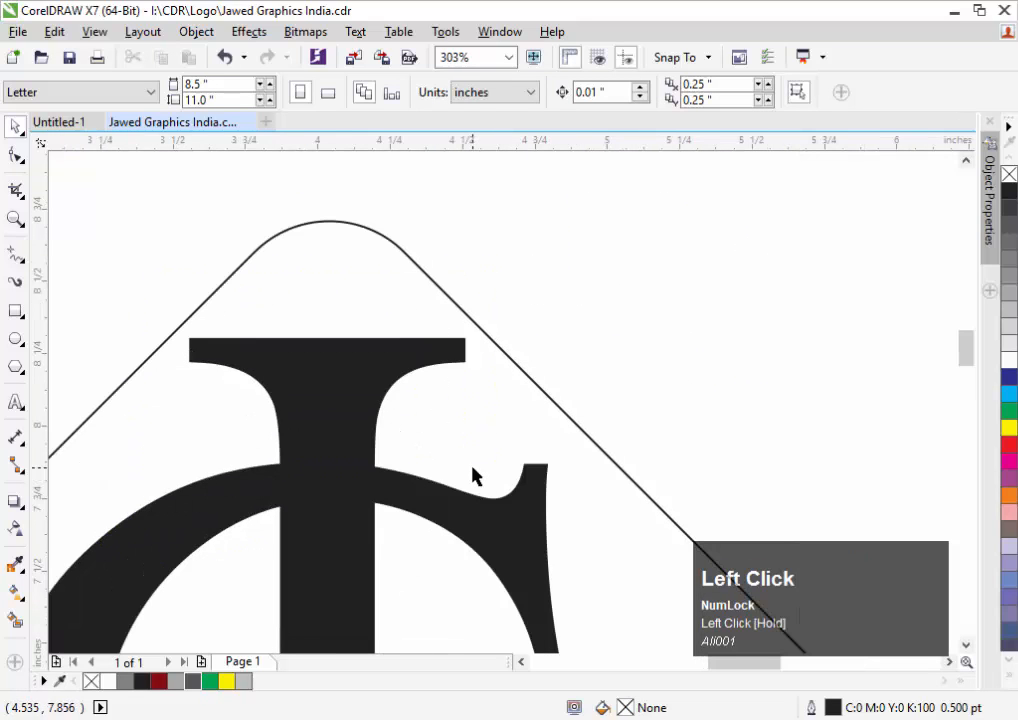
left_click(309, 359)
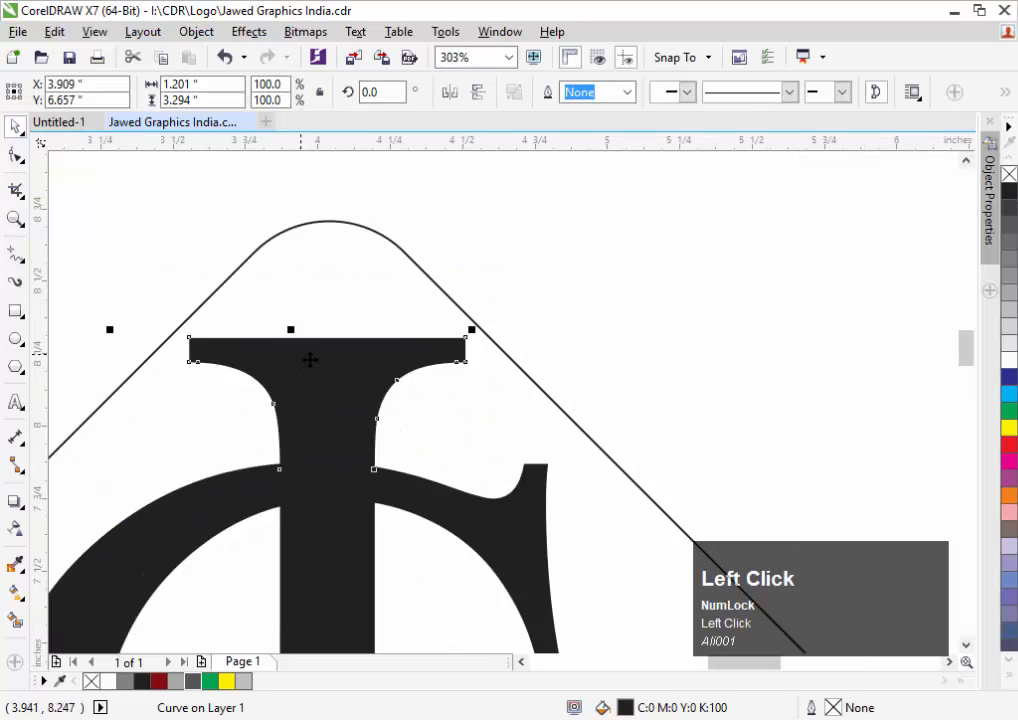
left_click_drag(315, 365, 342, 347, "ctrl")
left_click(767, 229)
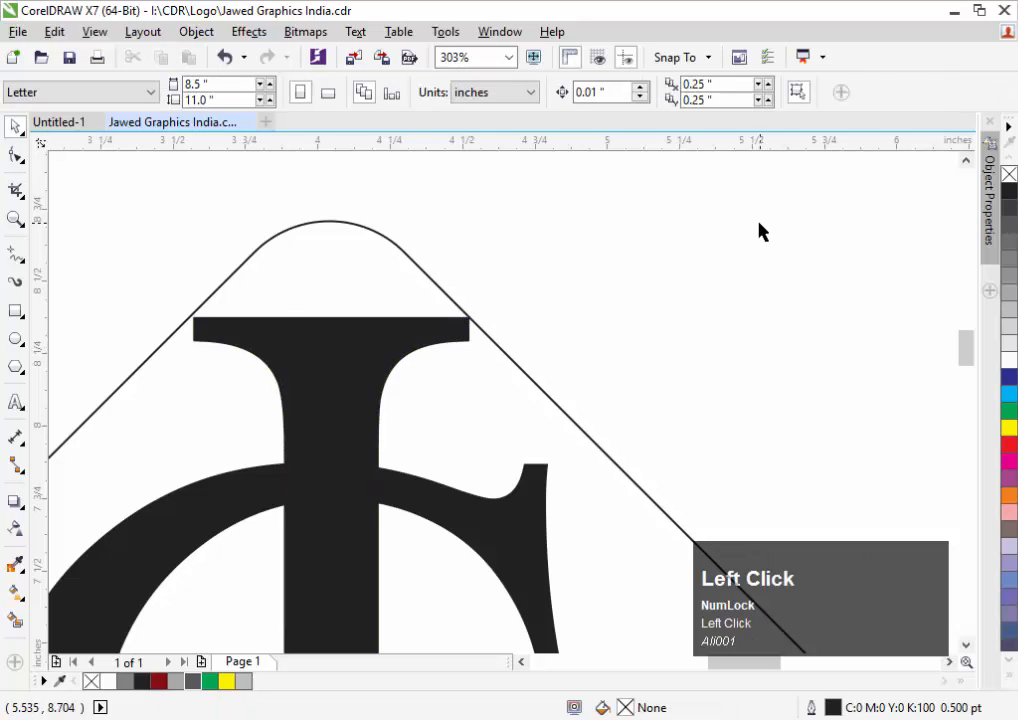
Zoom out and reframe the view around the whole JG logo
key("F3")
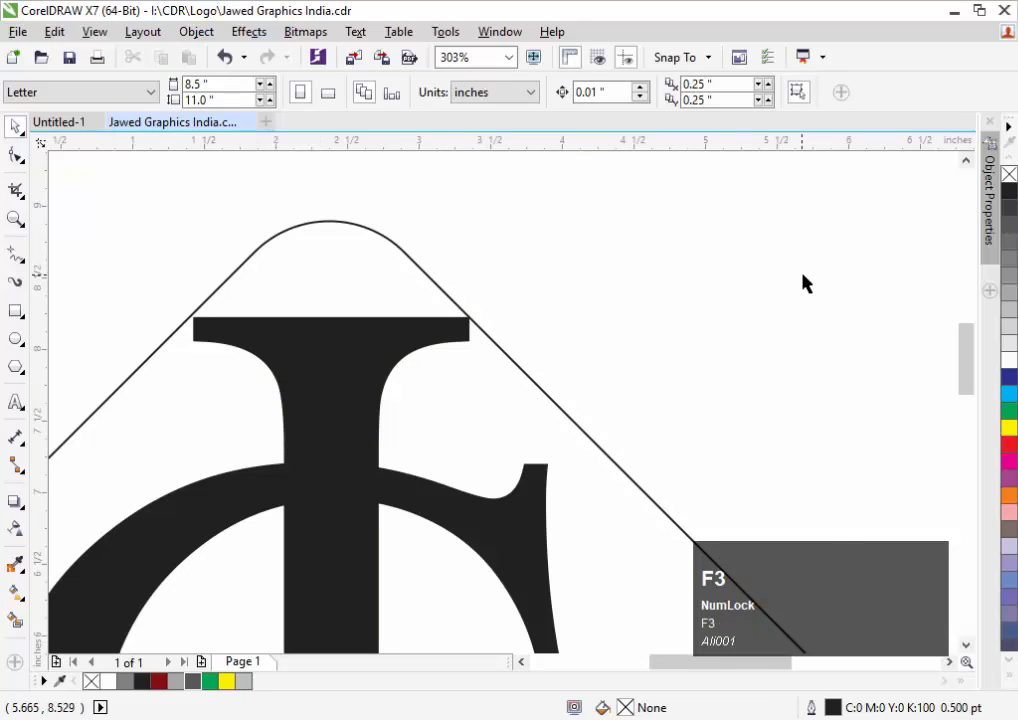
key("F3")
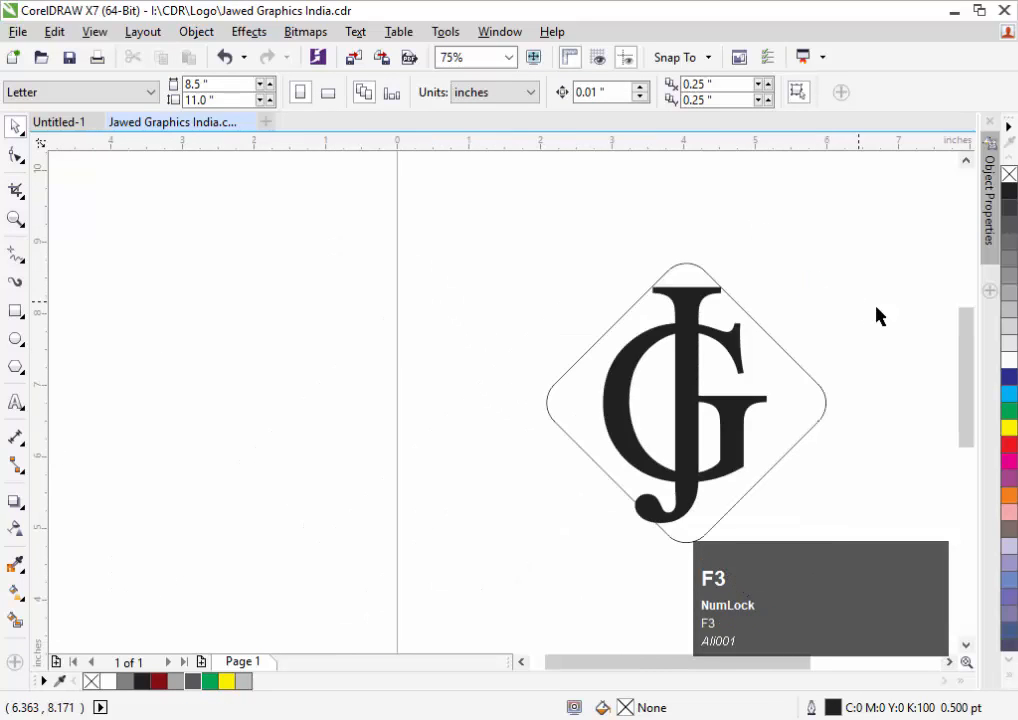
key("F3")
key("F2")
left_click_drag(691, 246, 971, 457)
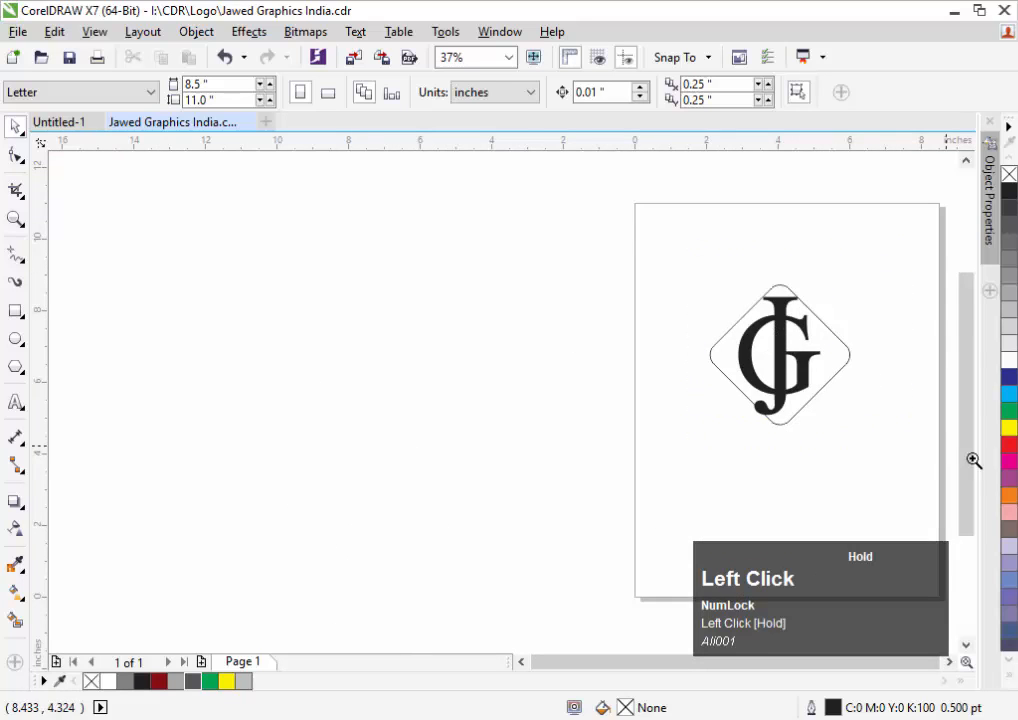
key("F2")
left_click_drag(160, 210, 822, 612)
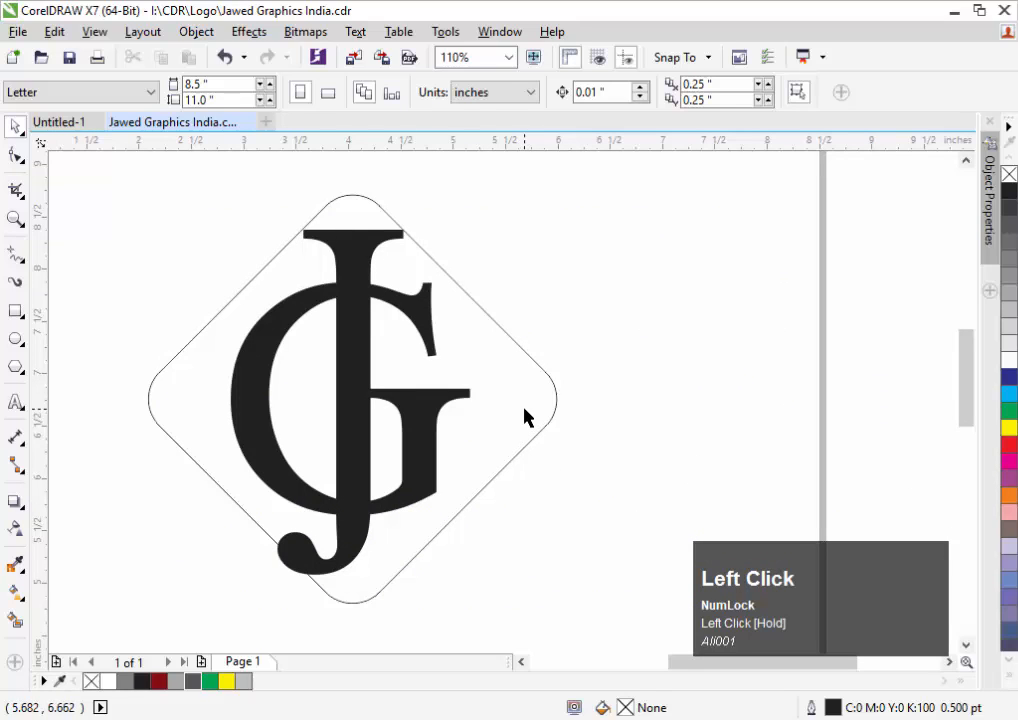
Smart Fill the empty regions beside the letters and inside the G with slate blue (C:40 M:20 Y:0 K:40)
left_click(15, 620)
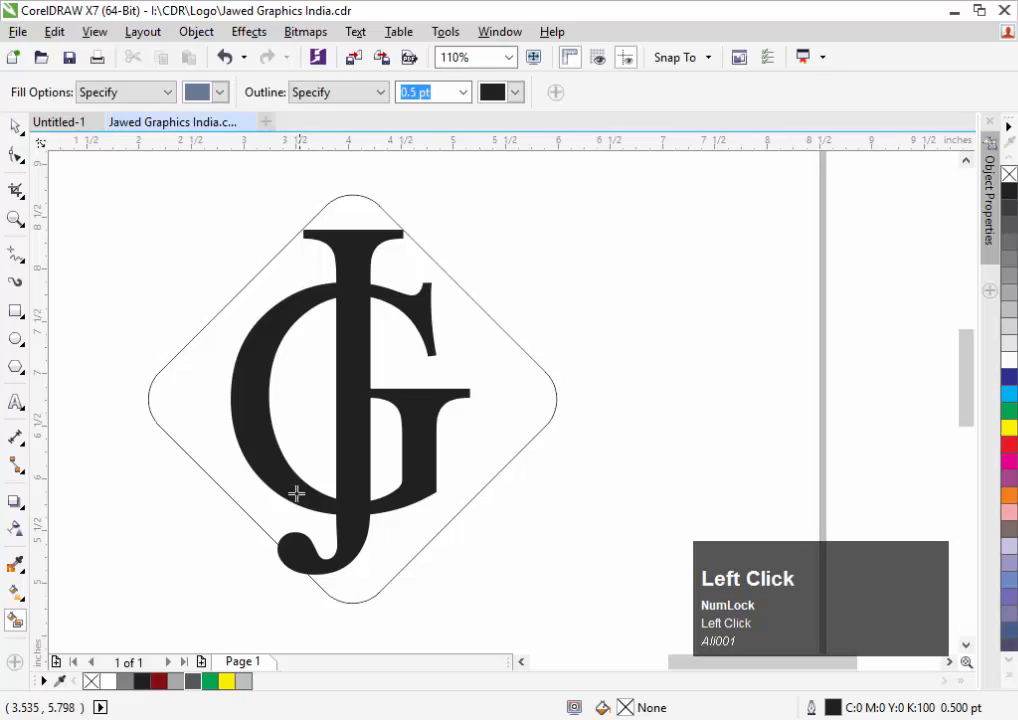
left_click(194, 429)
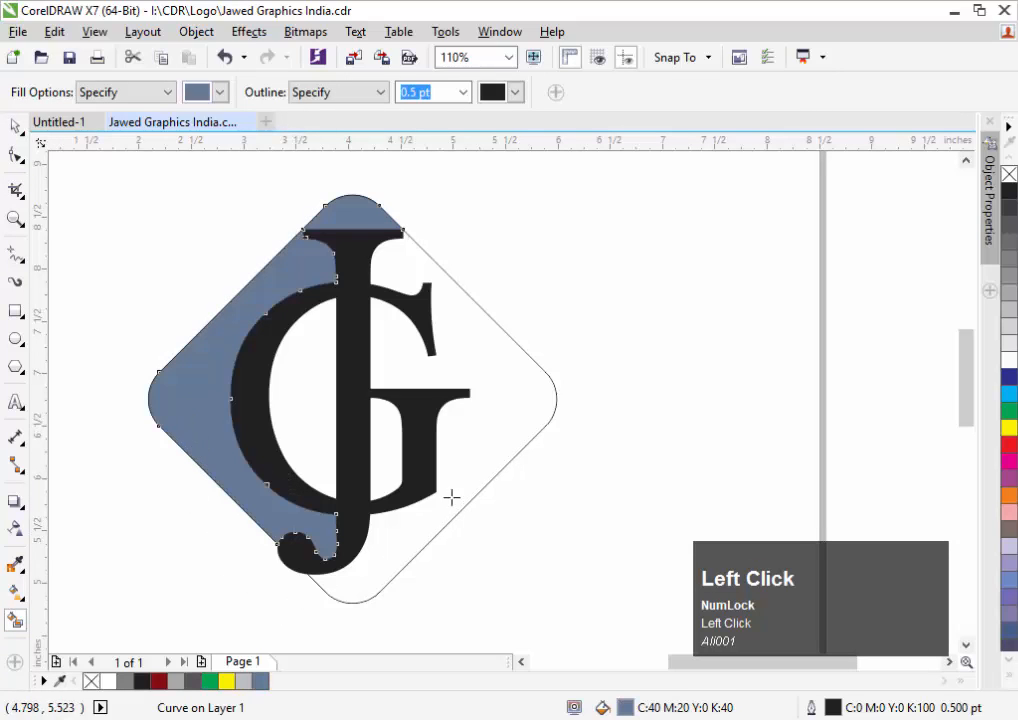
left_click(502, 410)
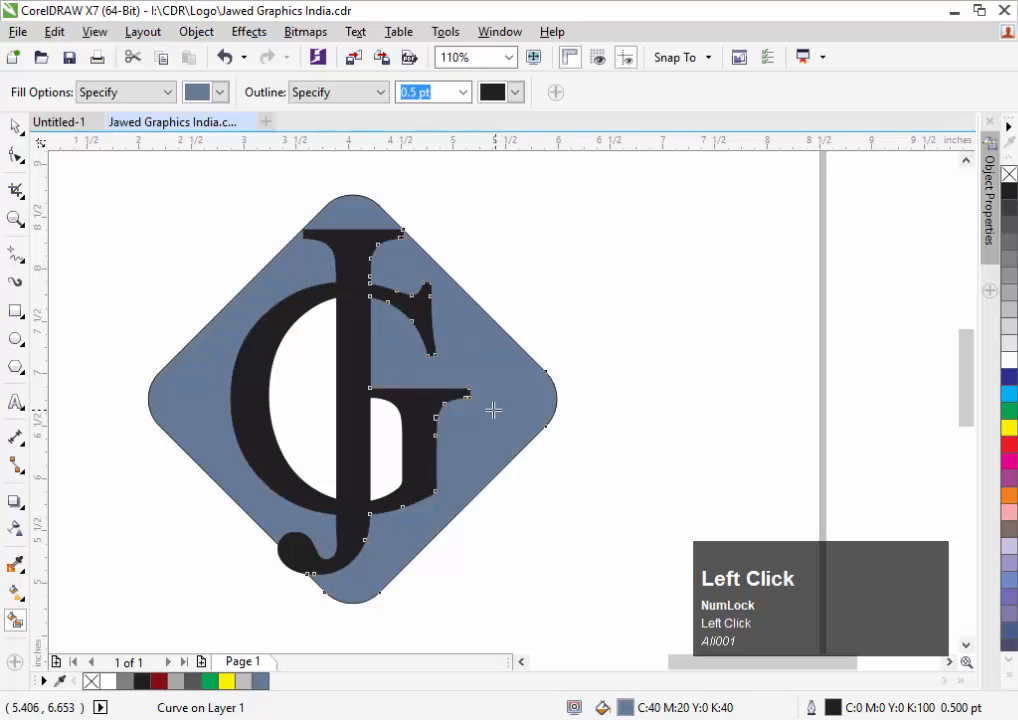
left_click(396, 441)
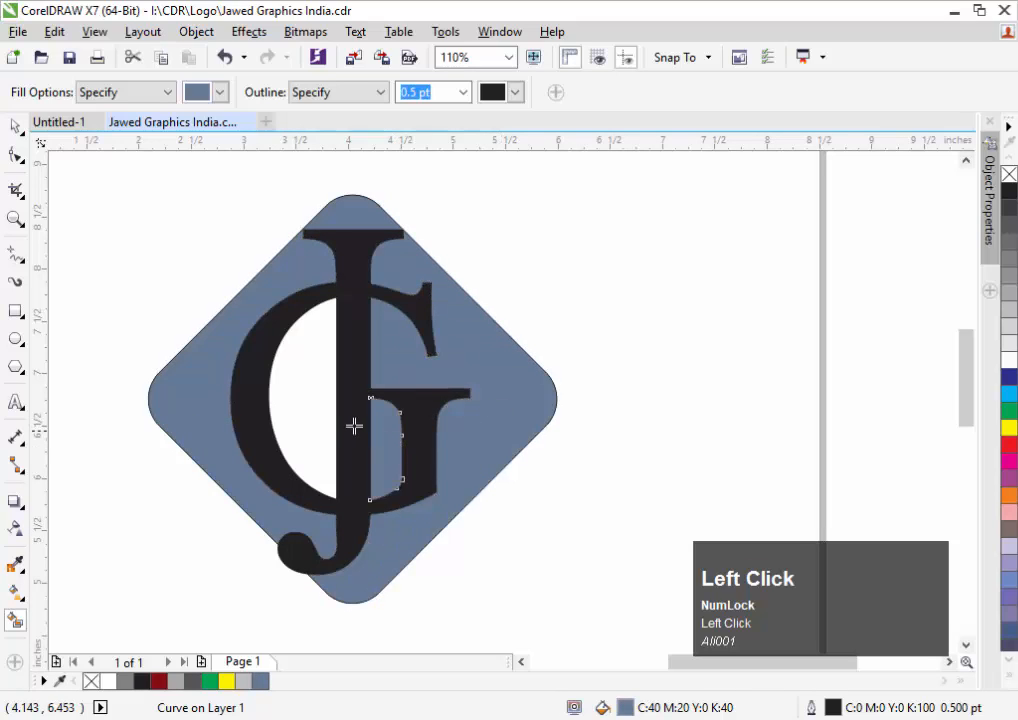
left_click(314, 391)
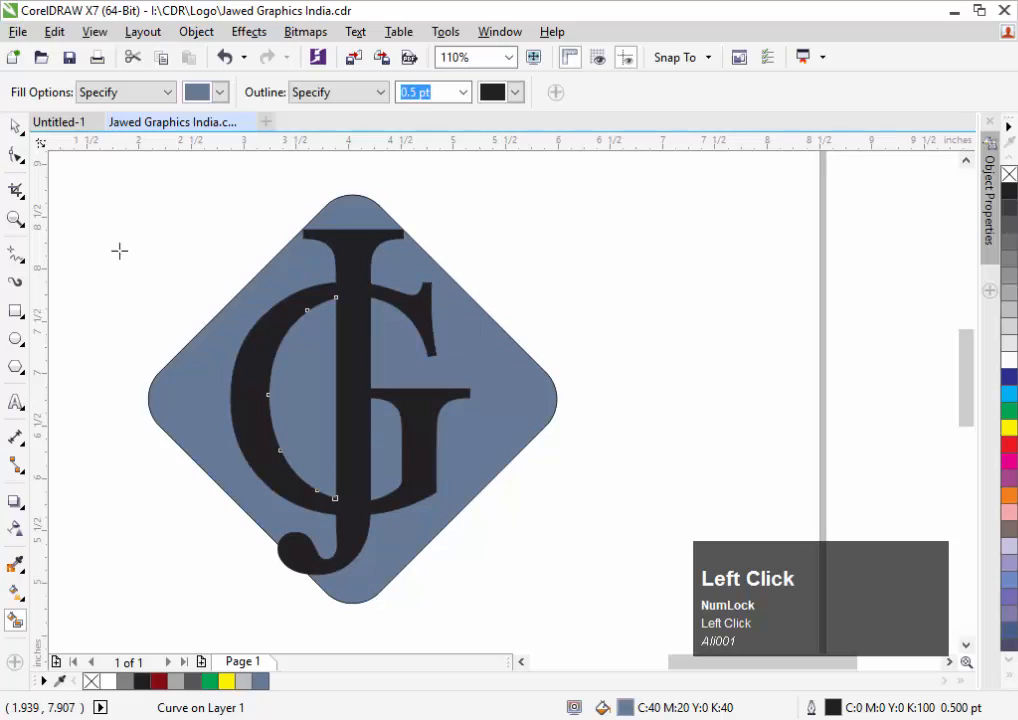
left_click(15, 126)
left_click(116, 229)
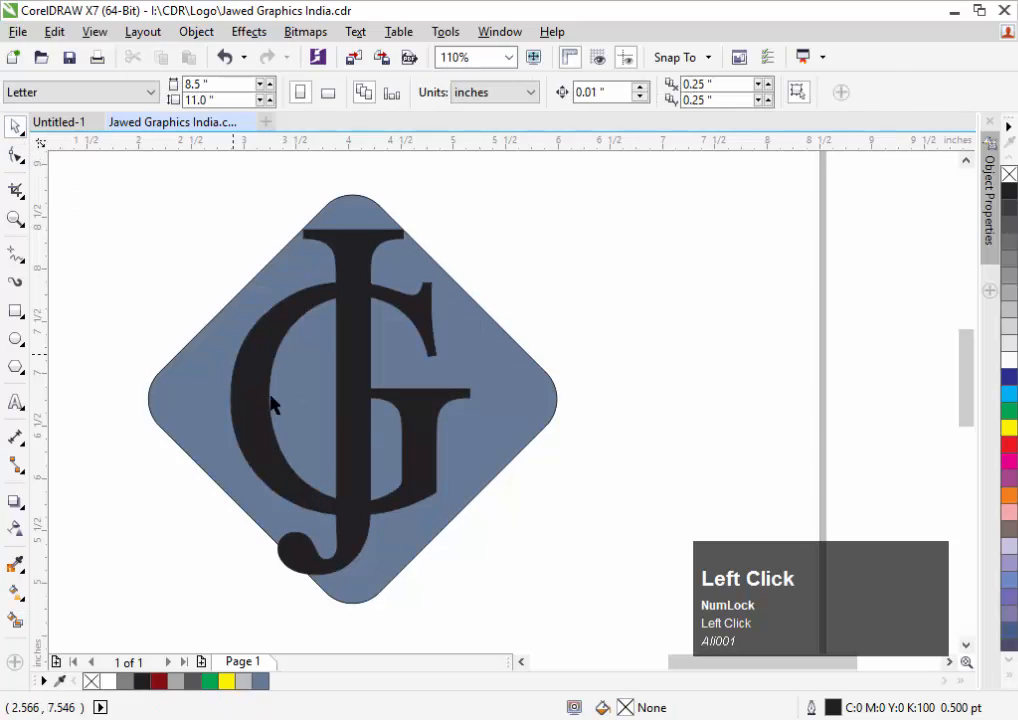
left_click(303, 430)
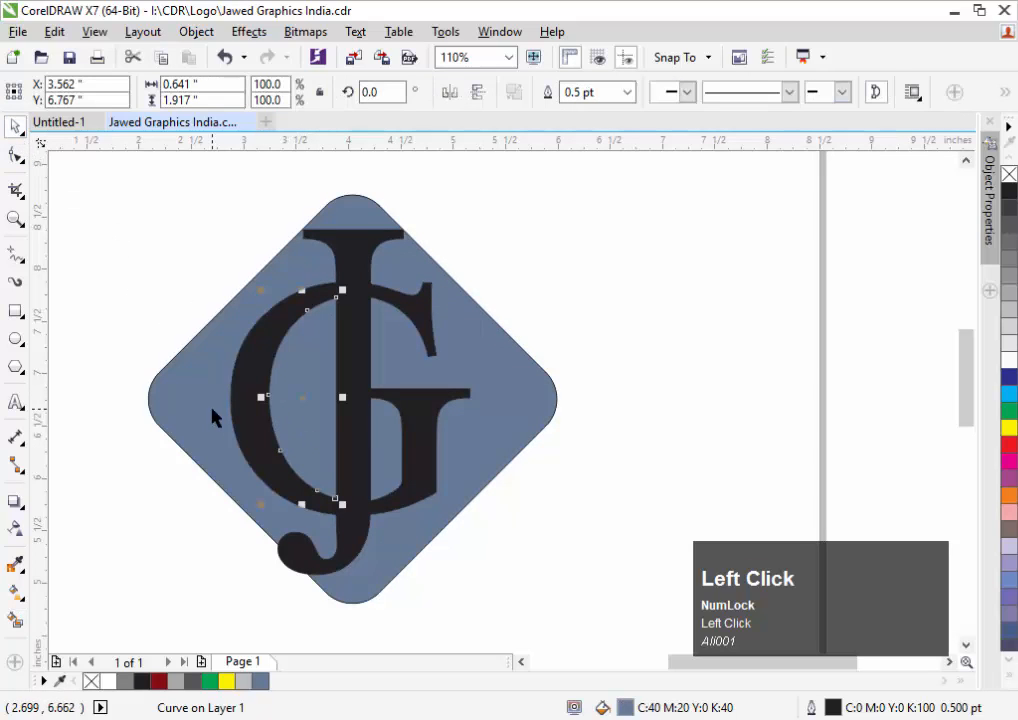
Fill the piece inside the G and the area left of the letters dark red
left_click(158, 681)
left_click(230, 459)
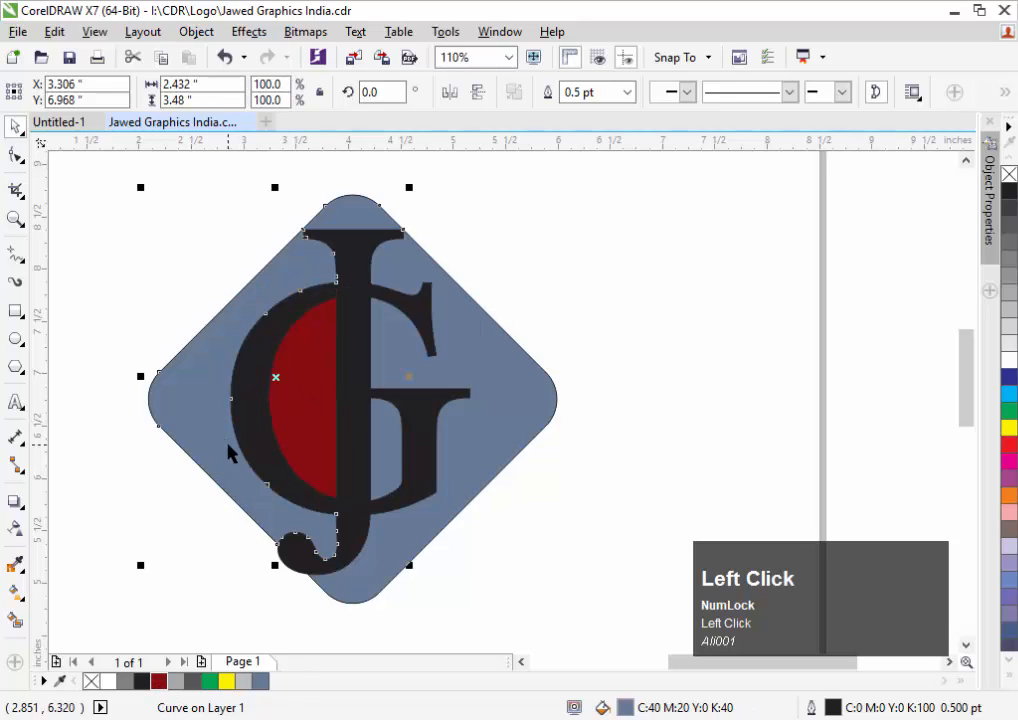
key("ctrl+f")
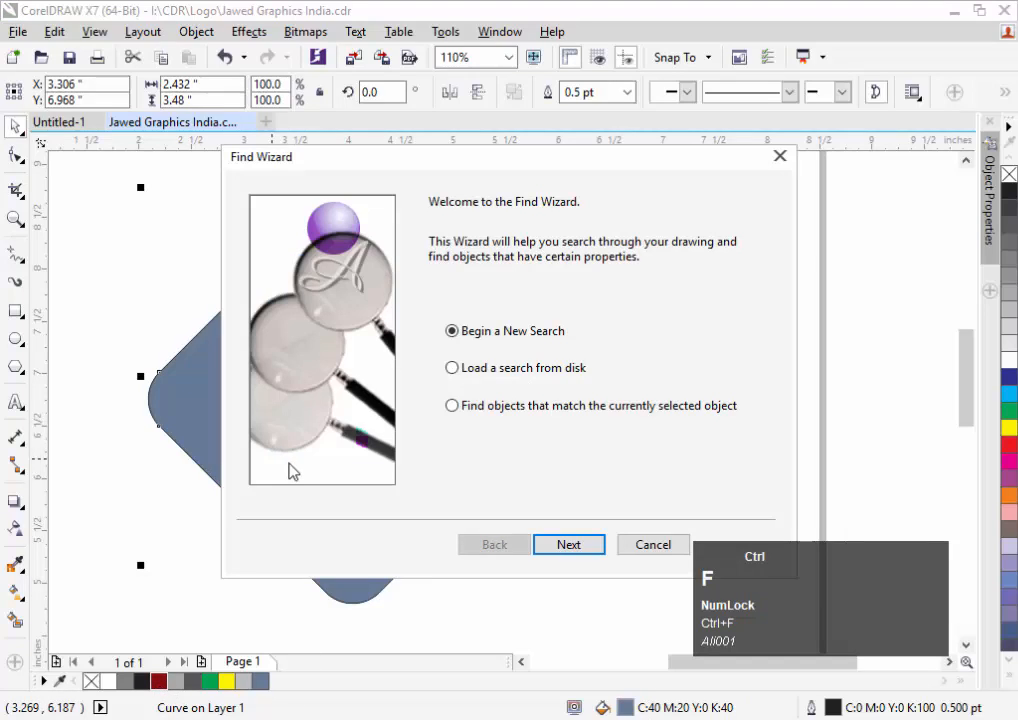
left_click(655, 543)
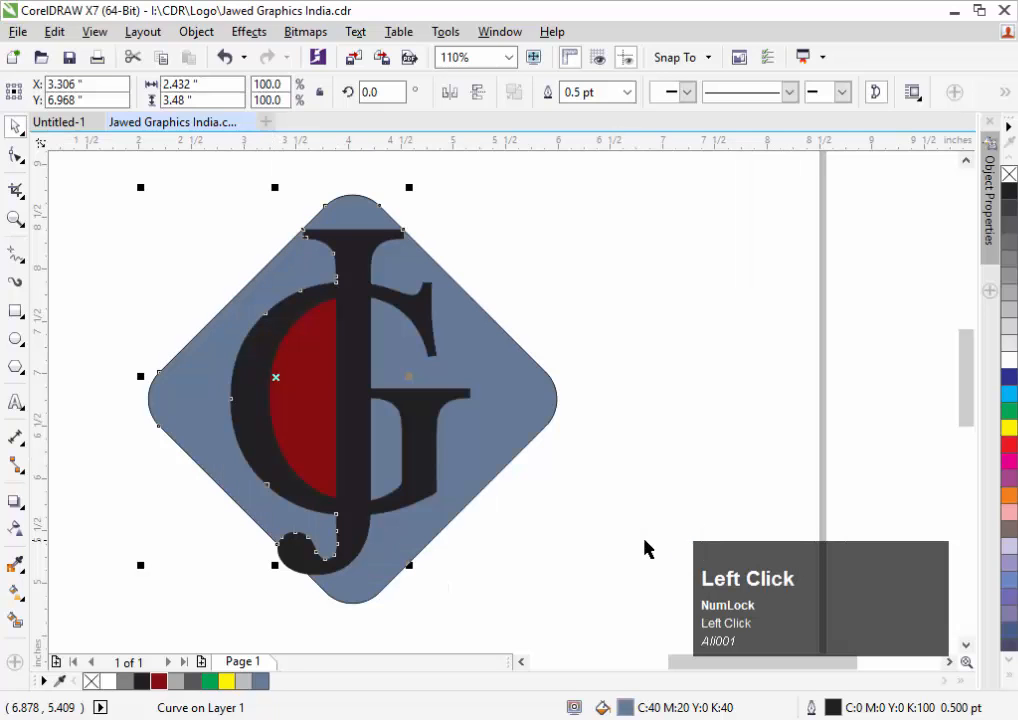
key("ctrl+r")
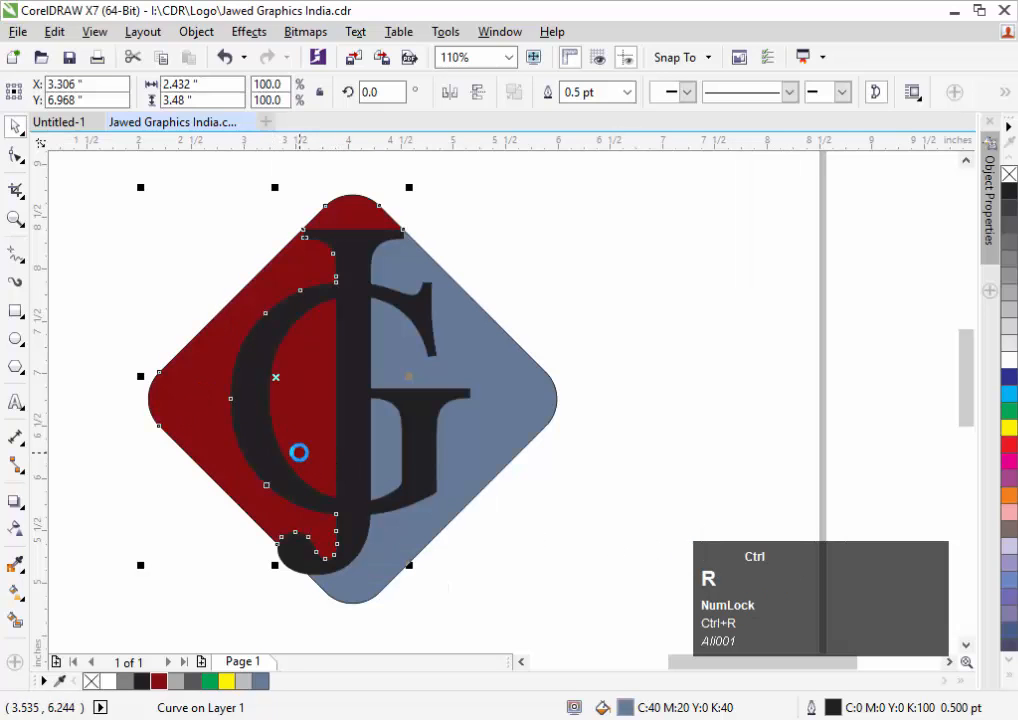
Fill the area right of the letters and the remaining piece inside the G dark grey (#565658)
left_click(502, 421)
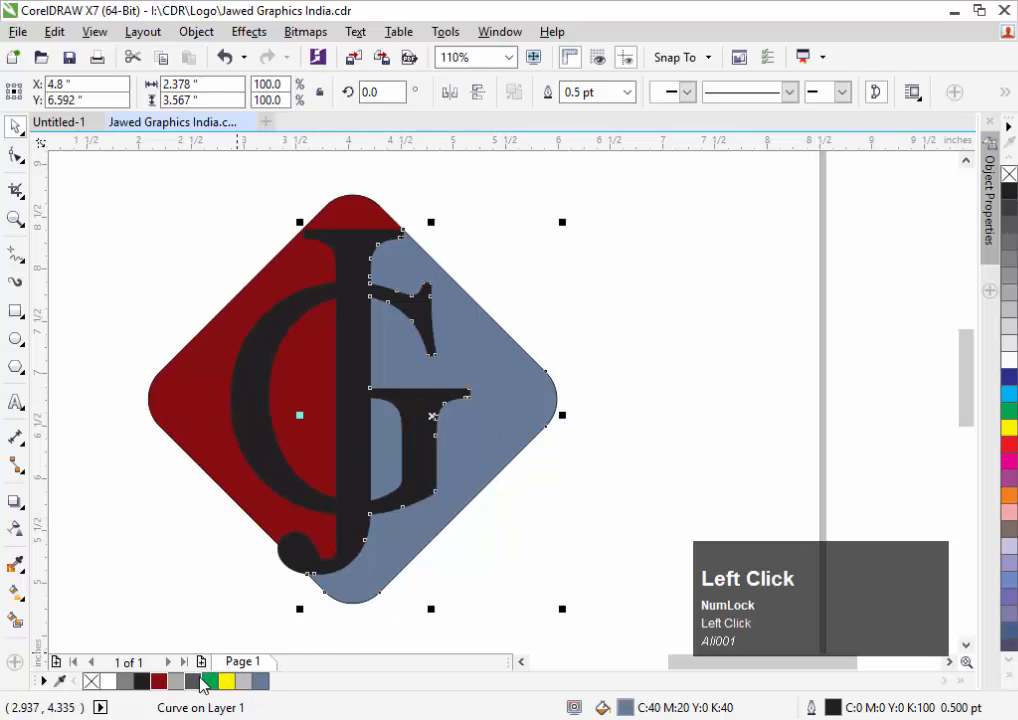
left_click(197, 681)
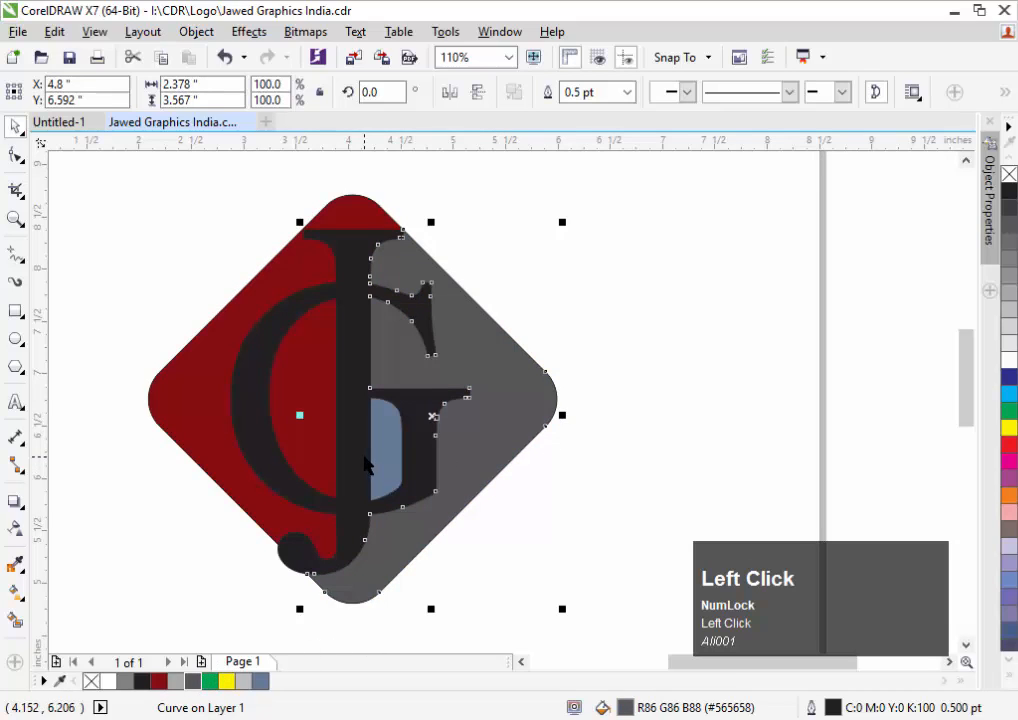
left_click(394, 447)
key("ctrl+r")
left_click(646, 312, "ctrl")
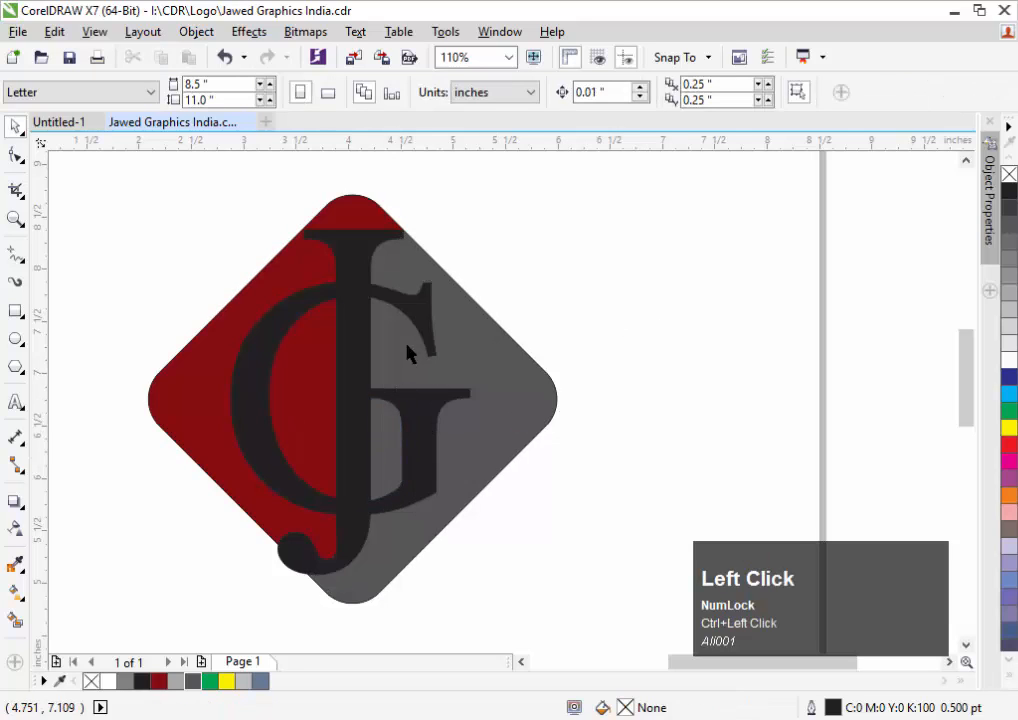
Test two positions for the G and undo both moves
left_click_drag(410, 315, 447, 281)
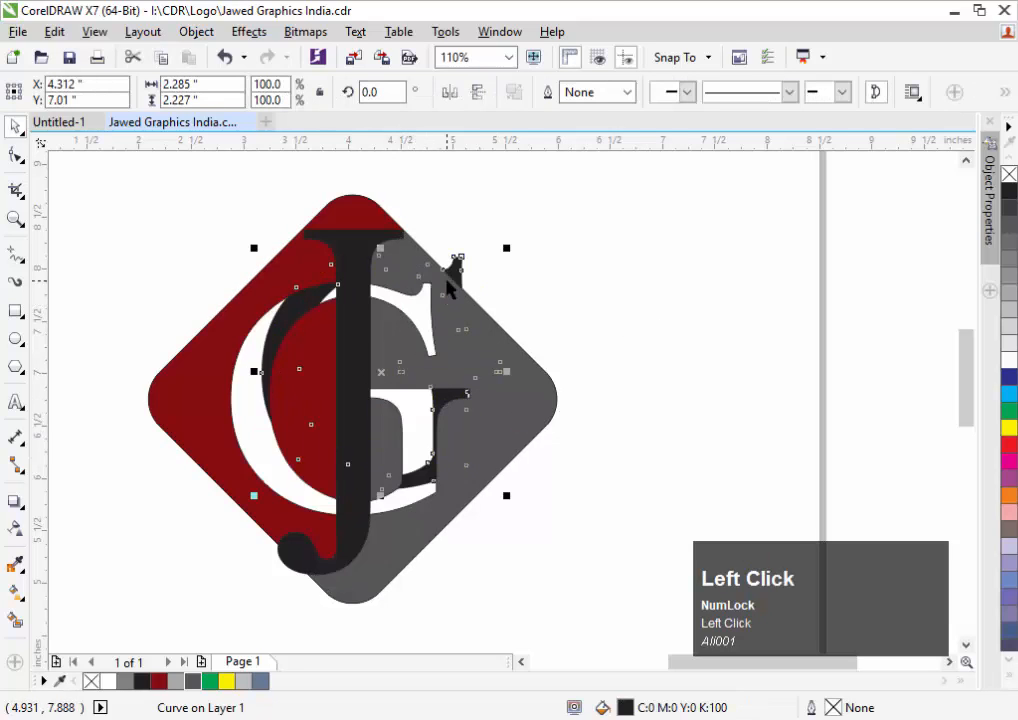
key("ctrl+z")
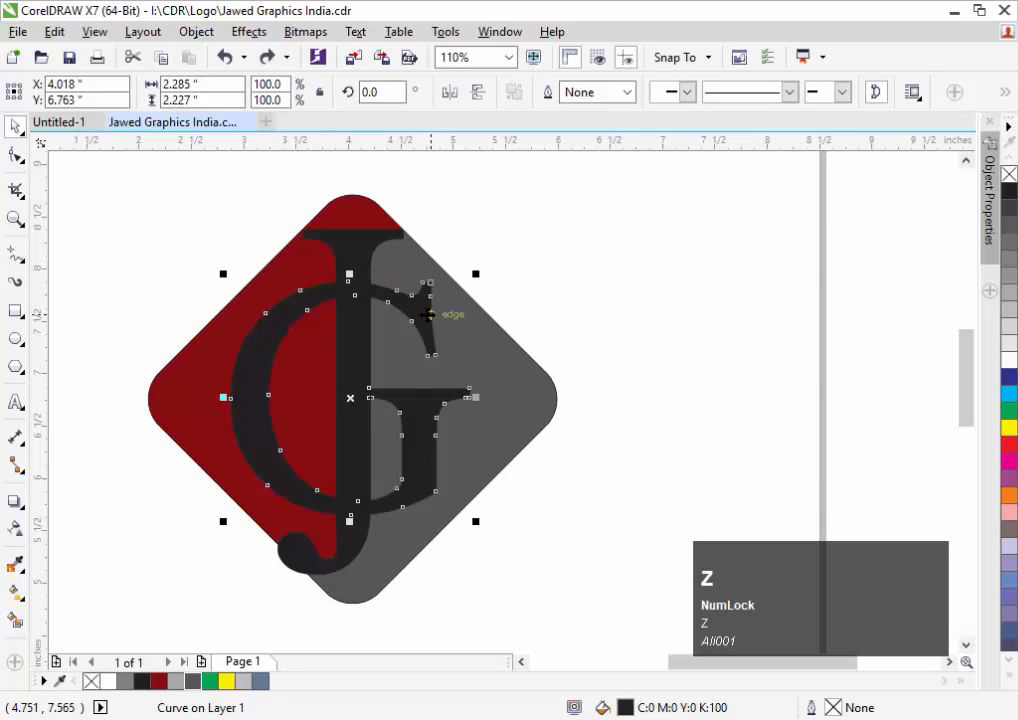
left_click_drag(428, 314, 289, 307)
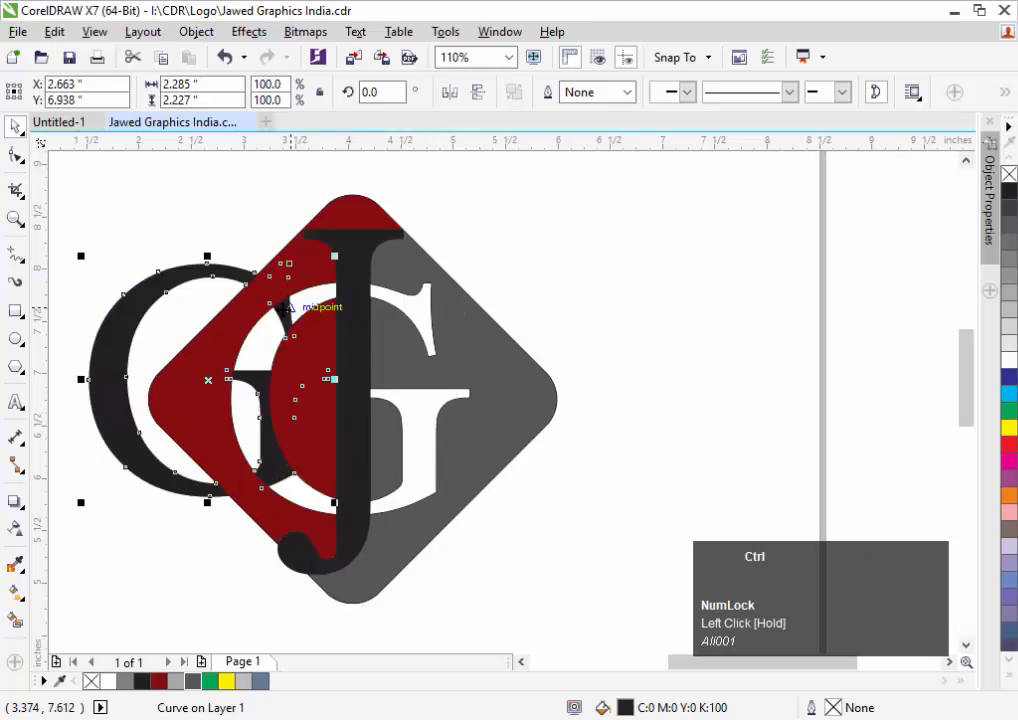
key("ctrl+z")
left_click(602, 259)
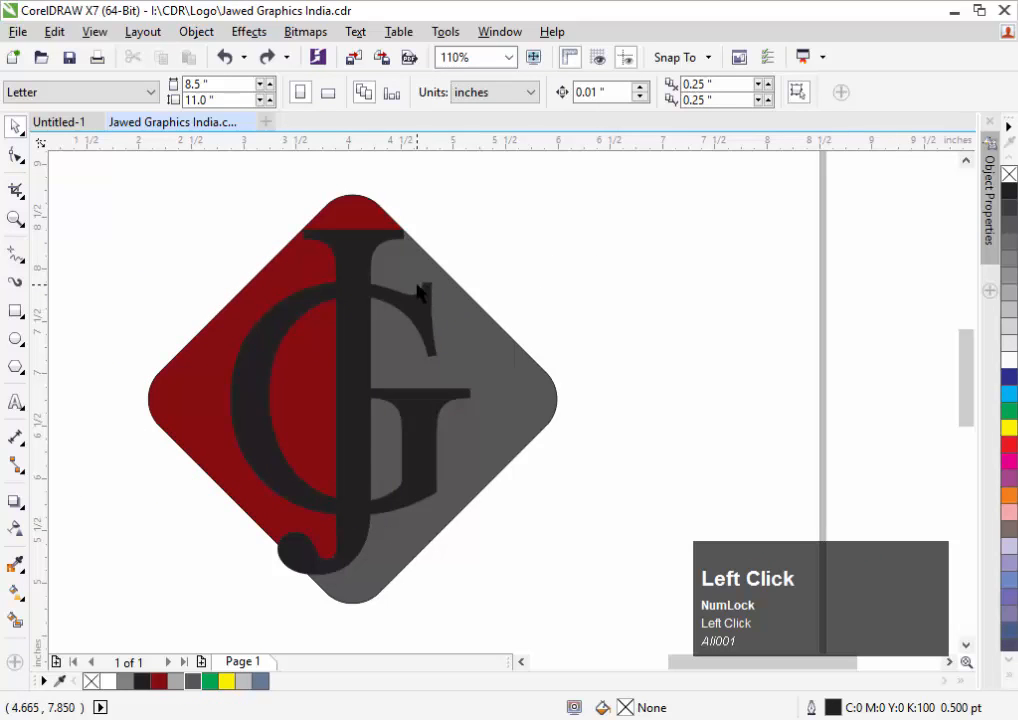
Zoom in on the logo's upper half, undoing trial moves of the grey area and the G
key("F2")
left_click_drag(195, 195, 668, 397)
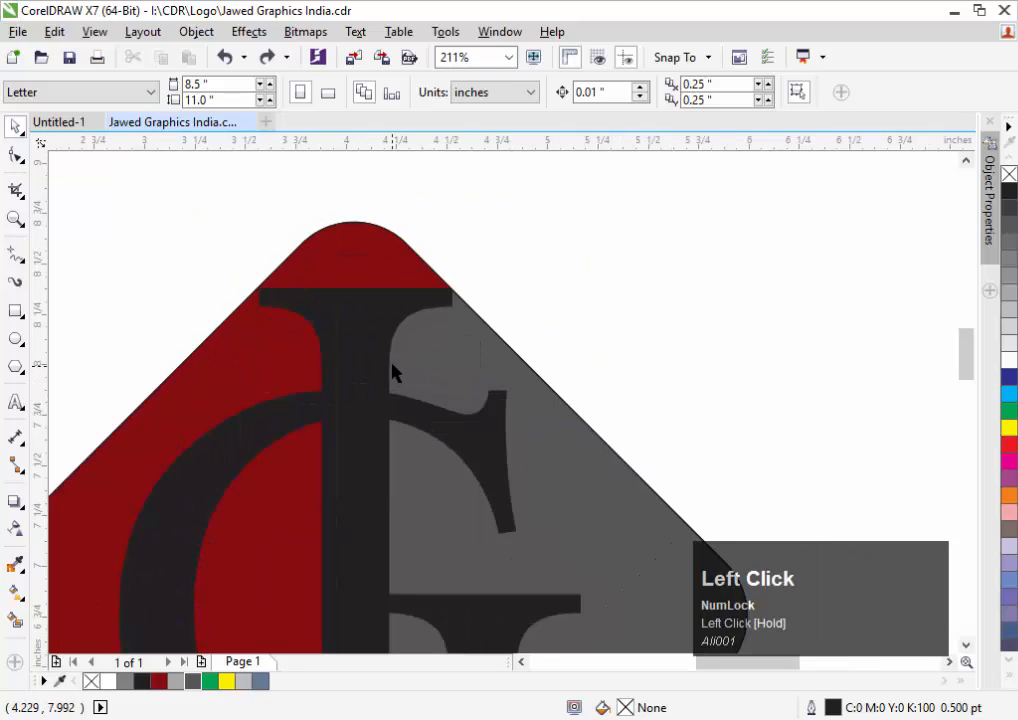
left_click_drag(391, 366, 390, 357)
key("ctrl+z")
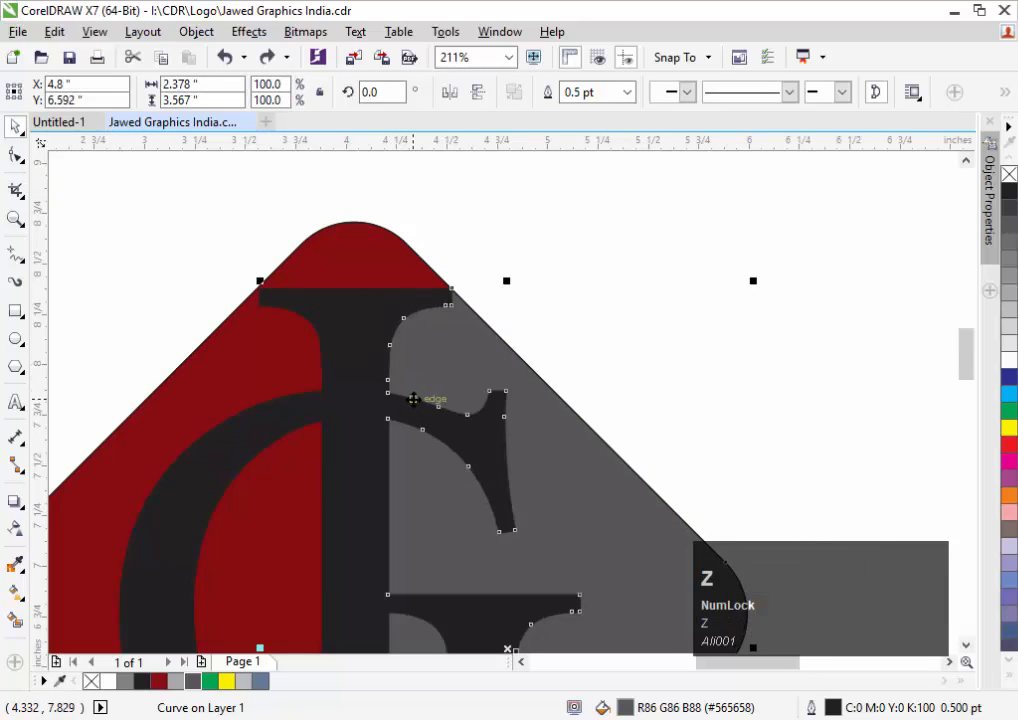
left_click_drag(285, 408, 267, 391)
key("ctrl+z")
left_click(607, 343, "ctrl")
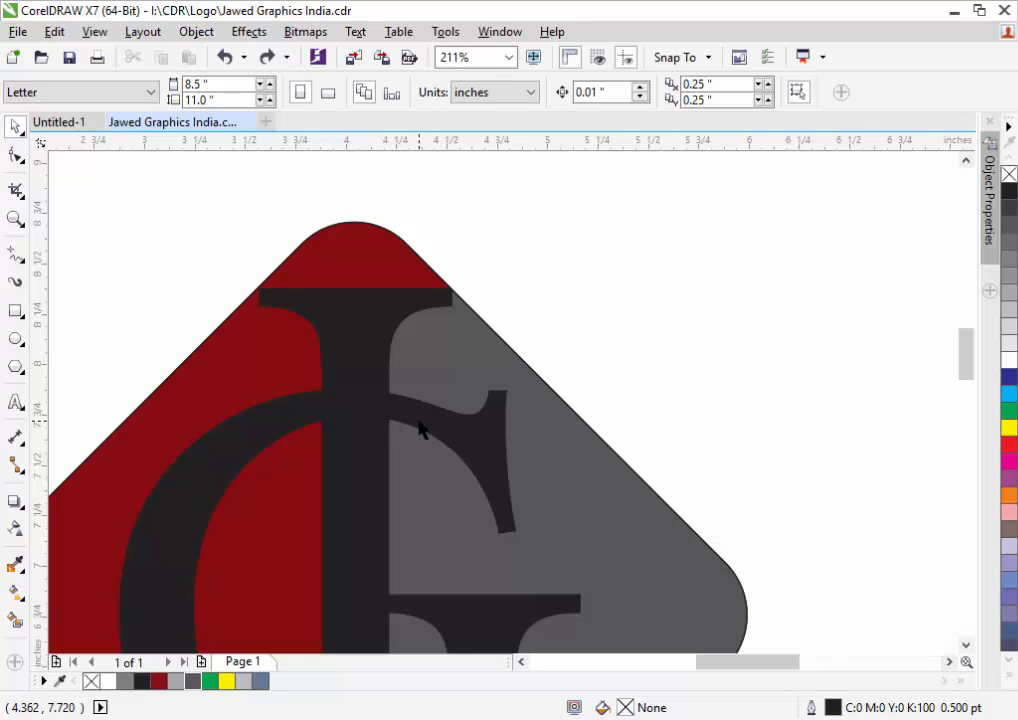
left_click(361, 414)
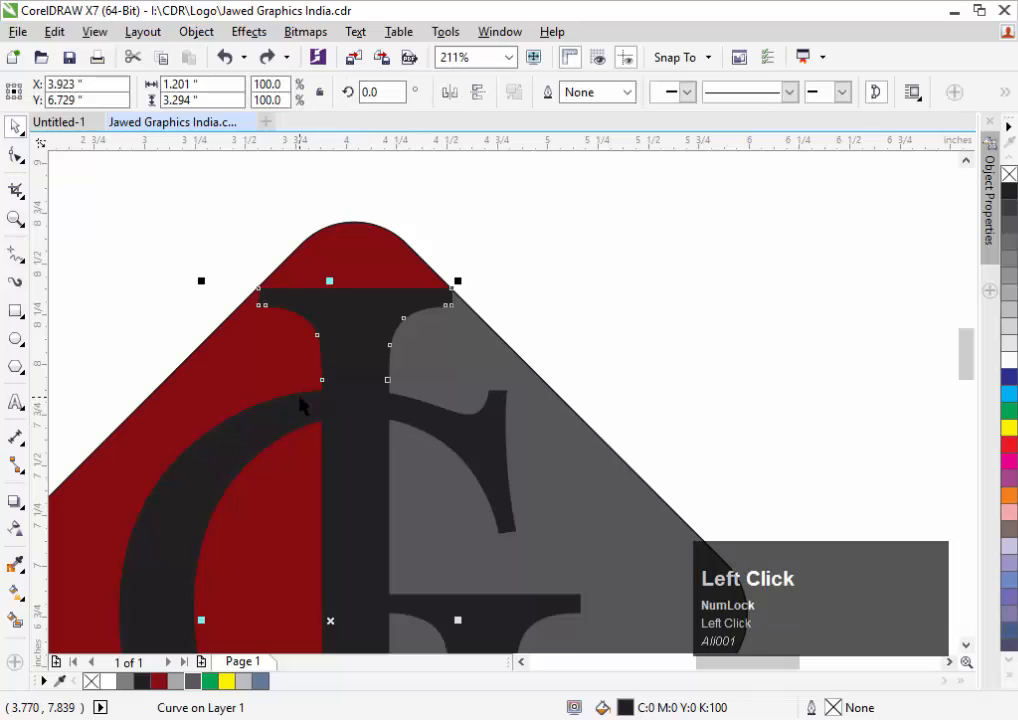
Draw a small rectangle across the J's stem where the G crosses it
left_click(15, 310)
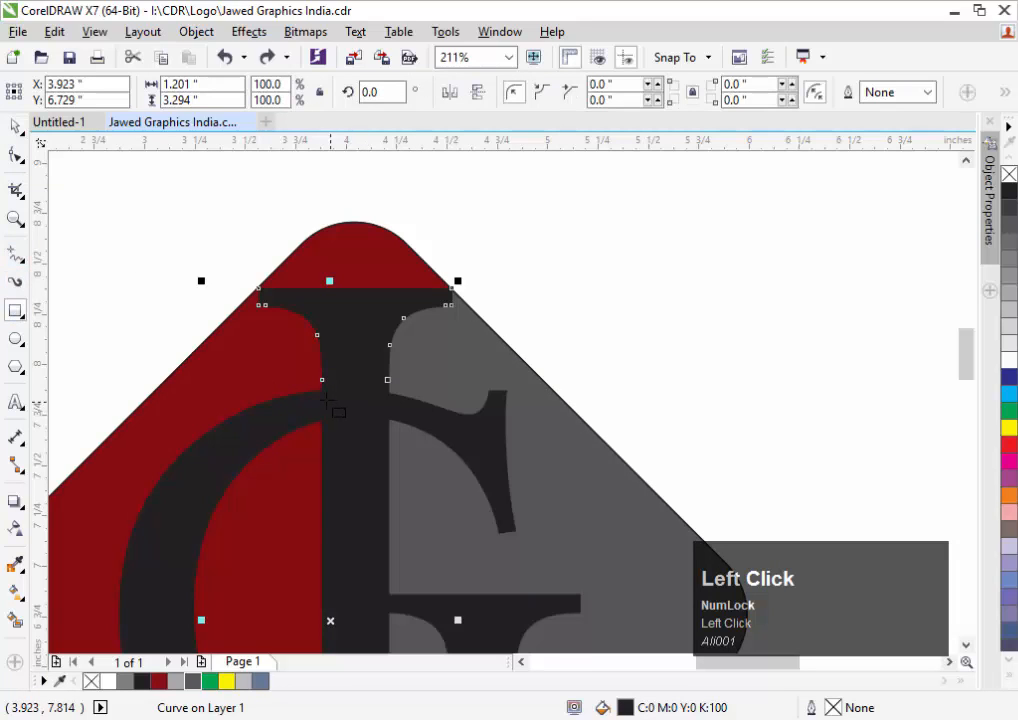
left_click_drag(307, 384, 406, 423)
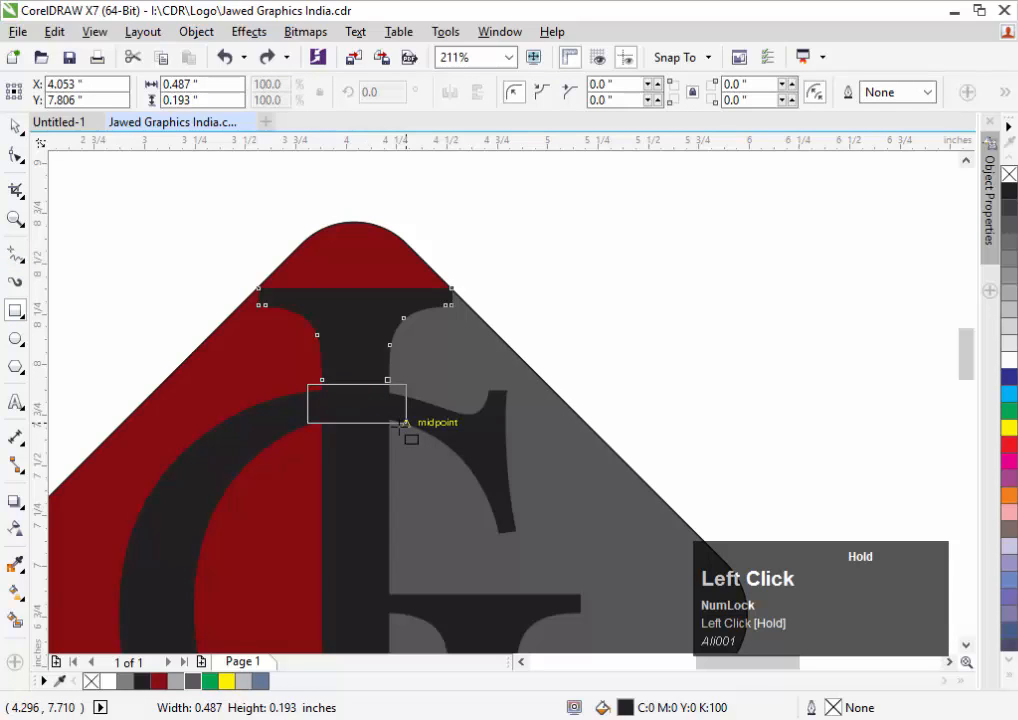
left_click_drag(399, 427, 399, 427)
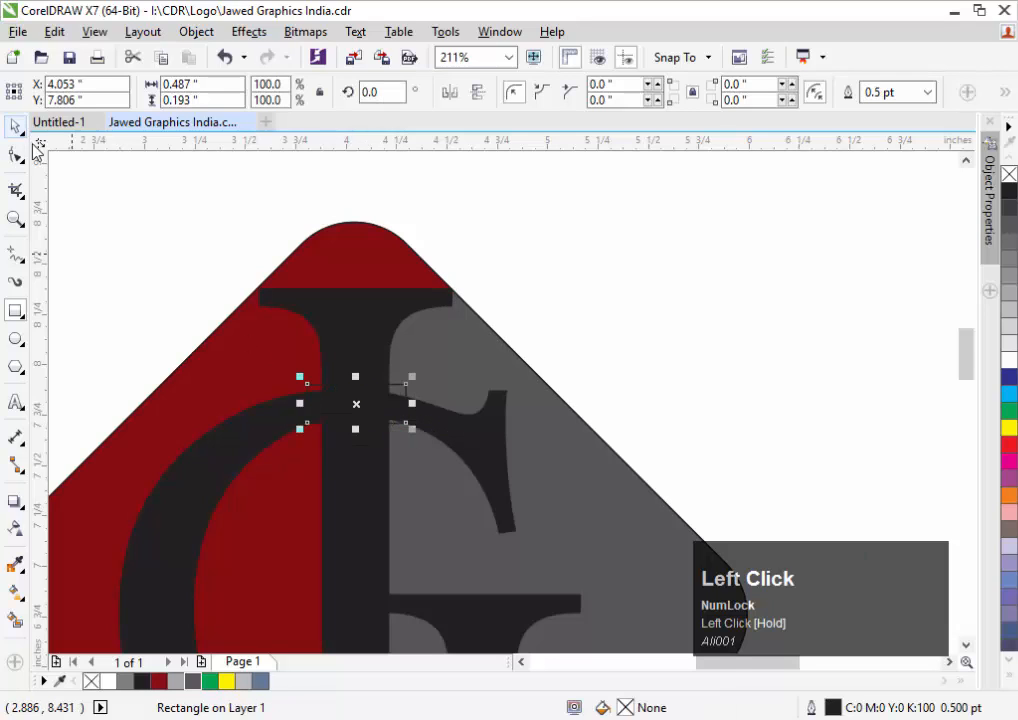
Trim the letter with the rectangle to cut a thin gap, then delete the leftover rectangle
left_click(15, 126)
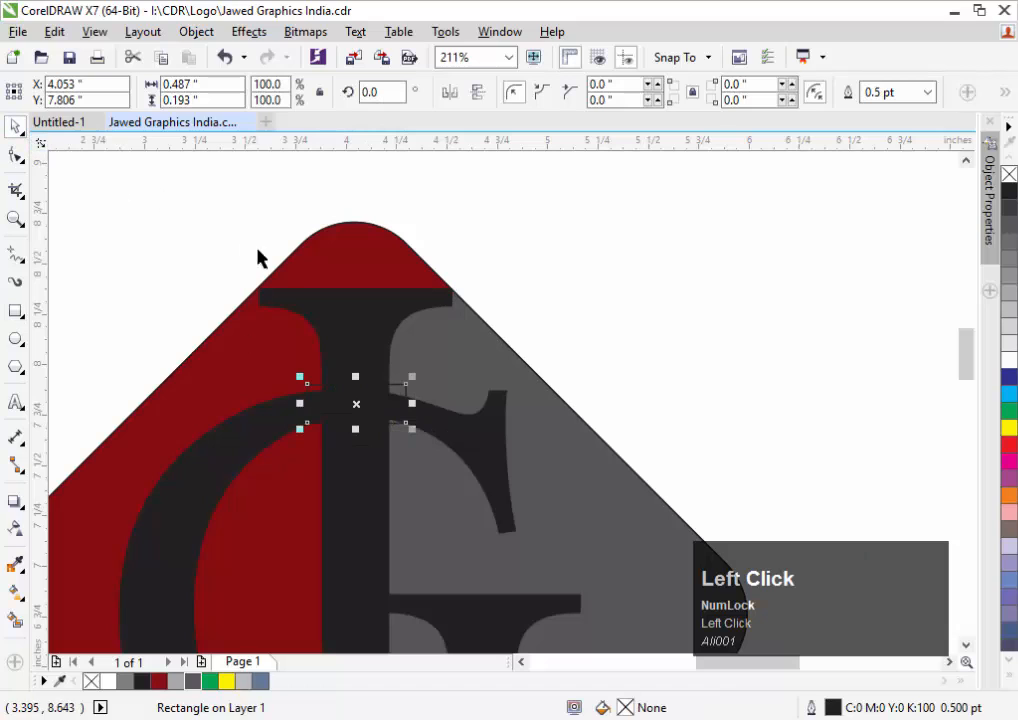
left_click(339, 303, "shift")
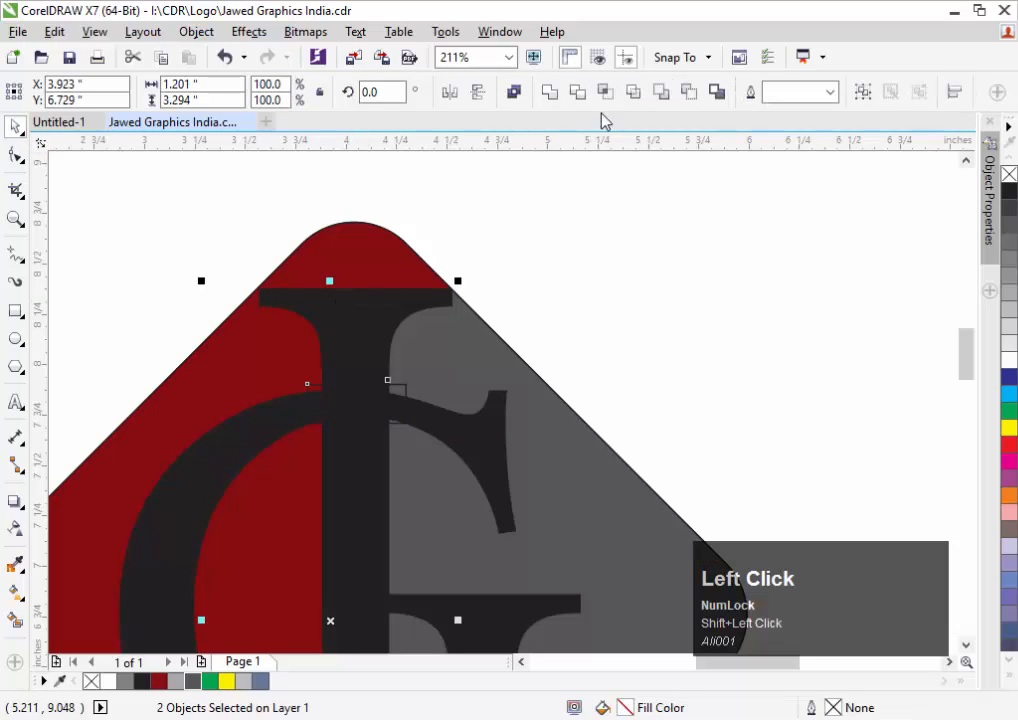
left_click(581, 94)
left_click(575, 320)
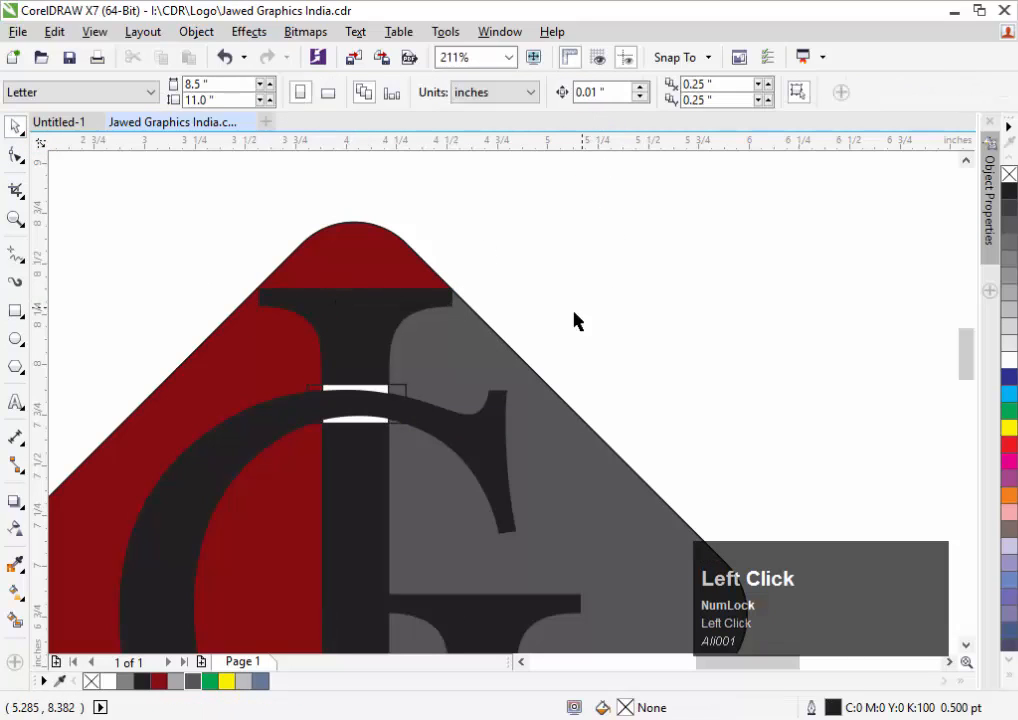
left_click(405, 391)
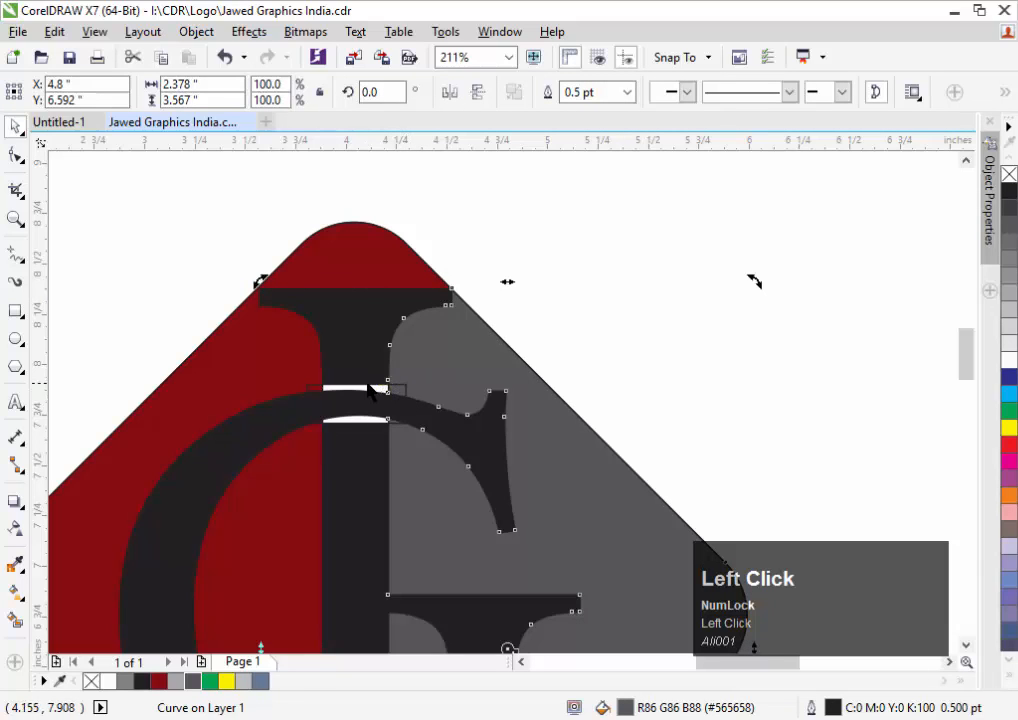
left_click(370, 388)
key("Delete")
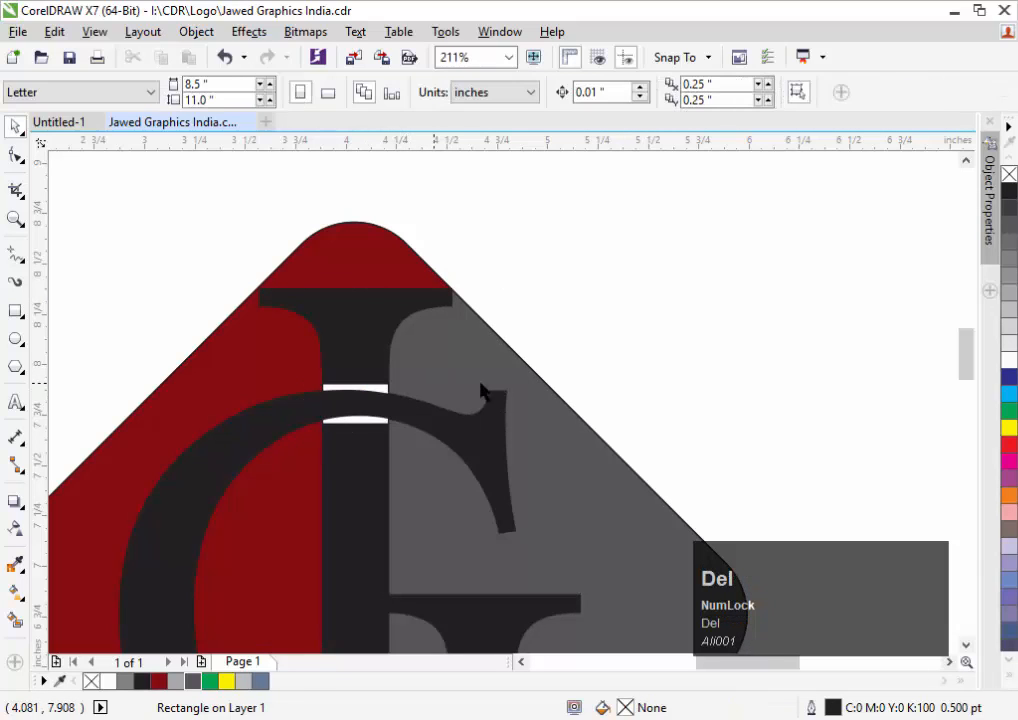
Zoom out, then zoom in step by step onto the J's lower crossing with the G
left_click(602, 347)
key("F3")
key("F3")
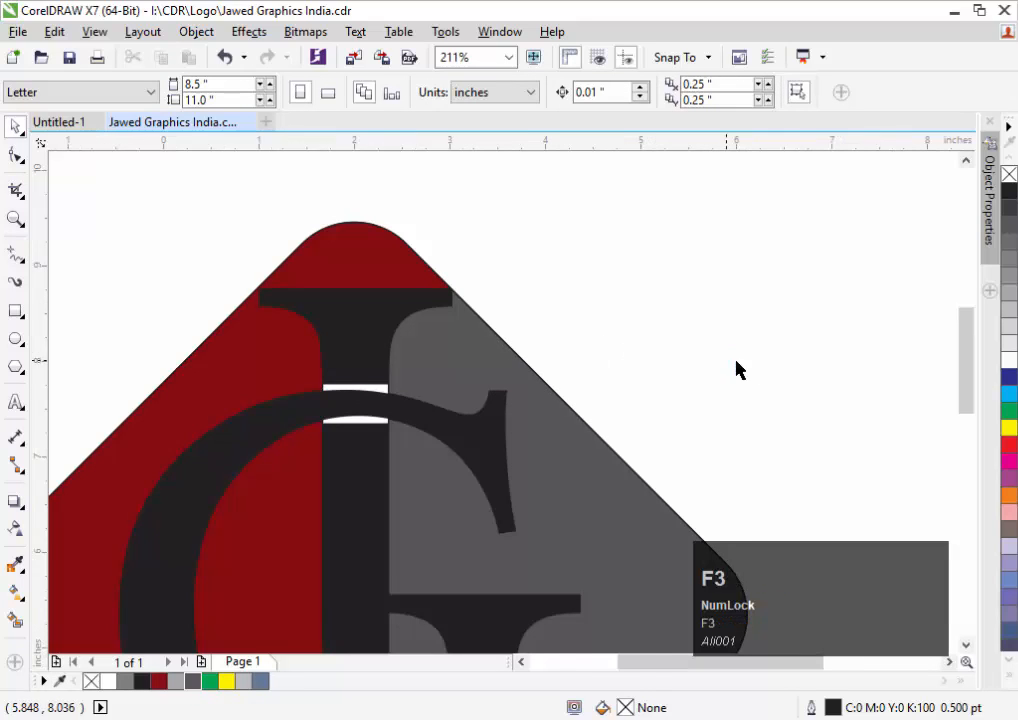
left_click_drag(539, 346, 885, 597)
key("F2")
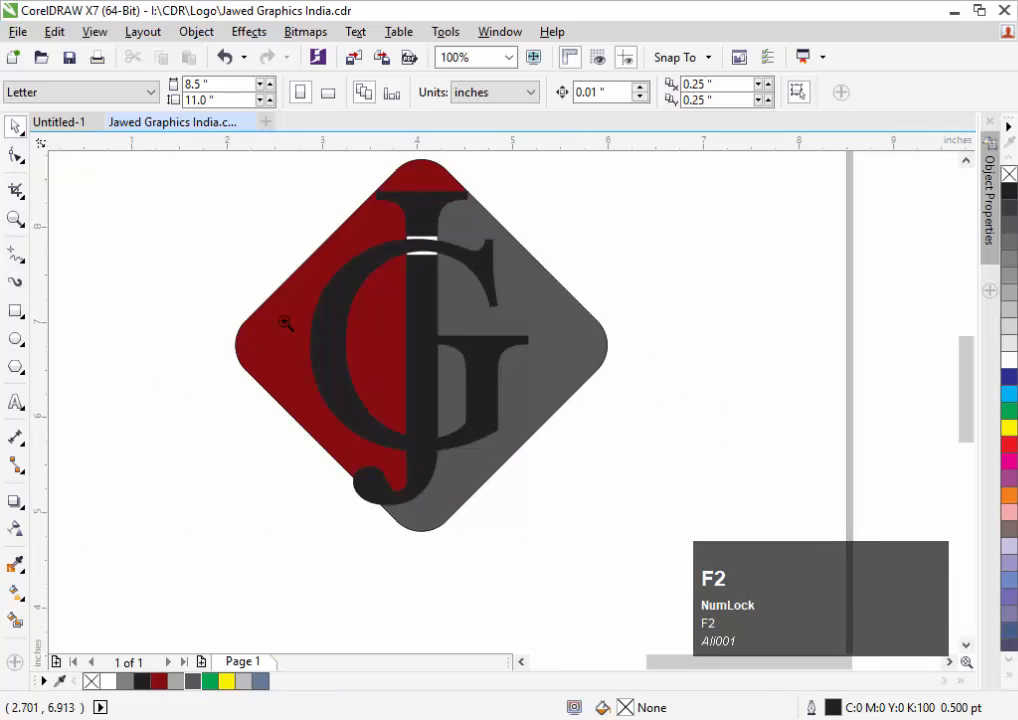
left_click_drag(262, 290, 724, 498)
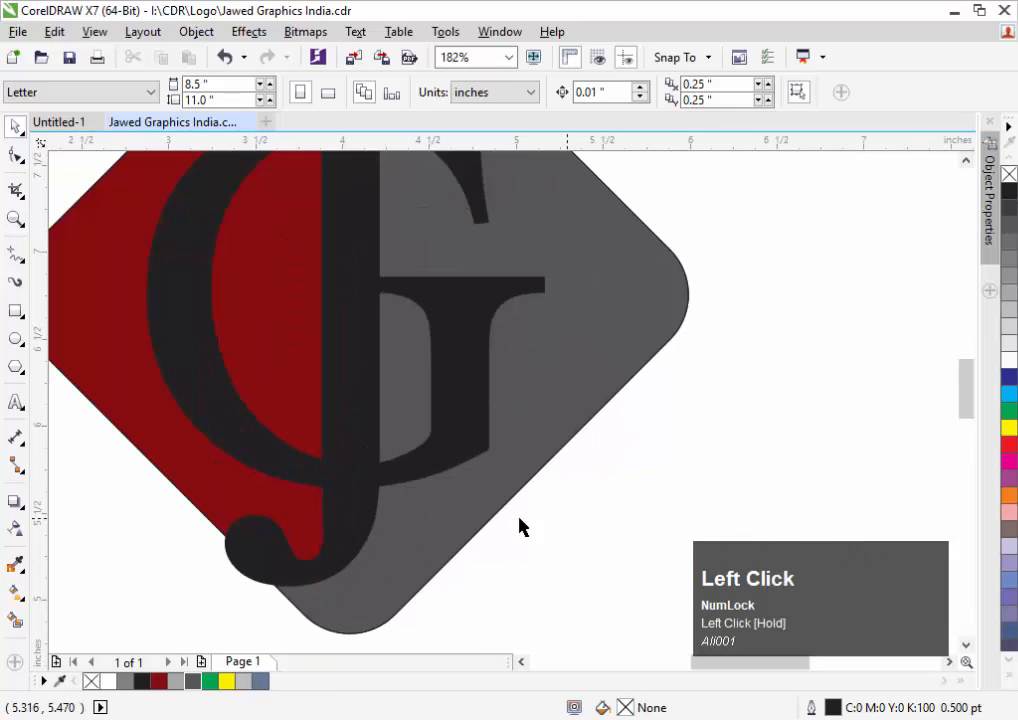
left_click(418, 481)
key("F2")
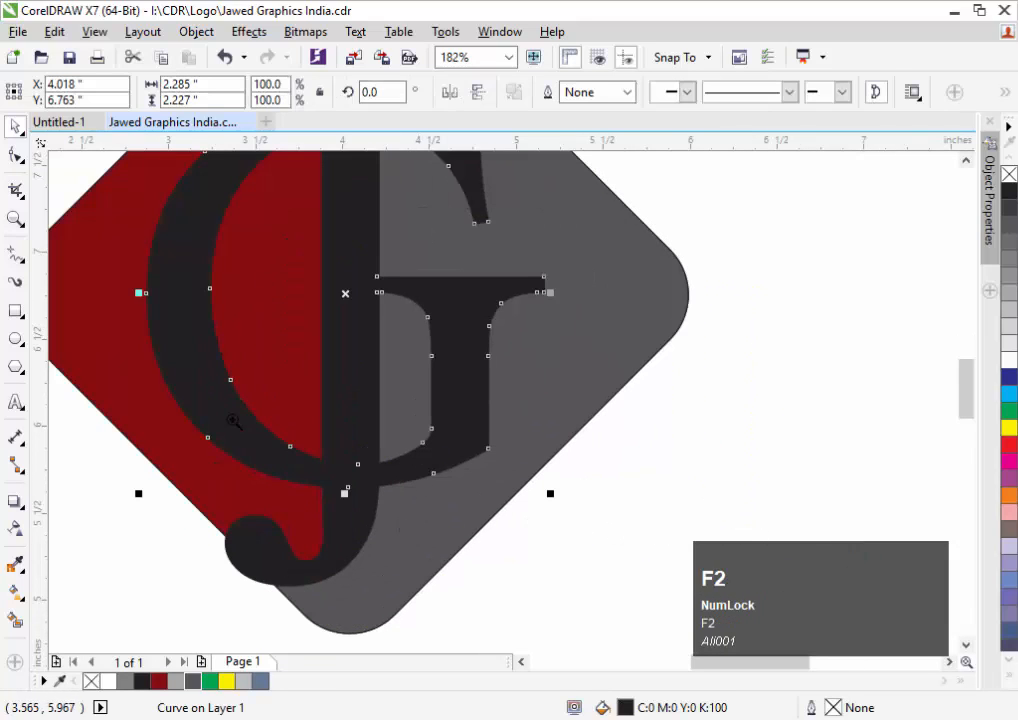
left_click_drag(206, 394, 638, 556)
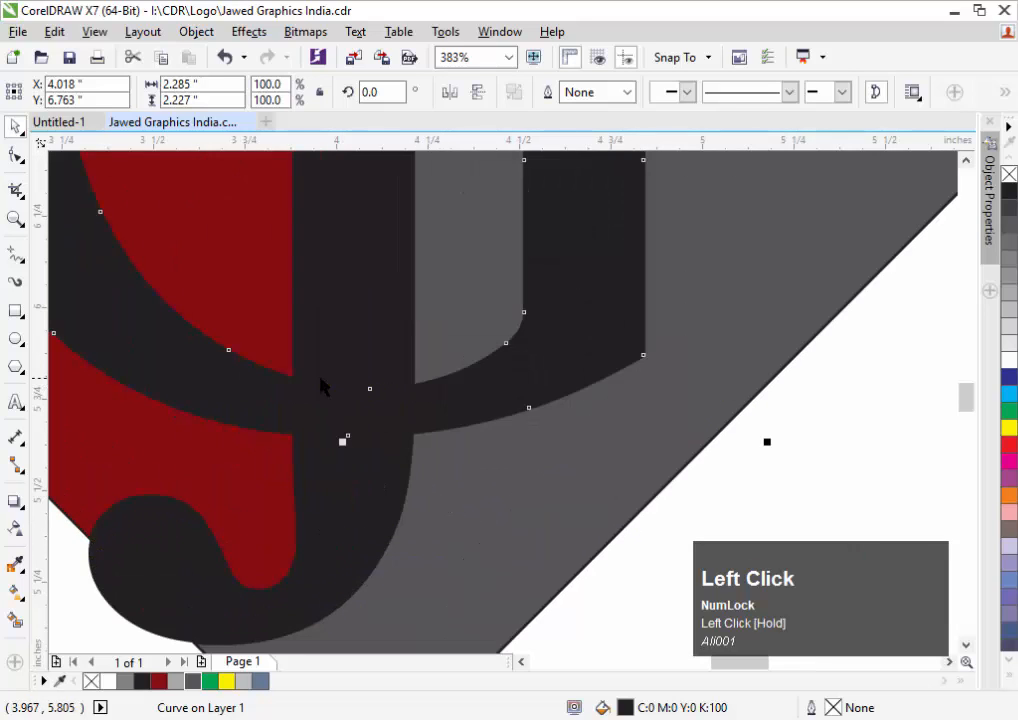
Draw a rectangle across the J's stem at the lower crossing and convert it to curves
left_click(17, 314)
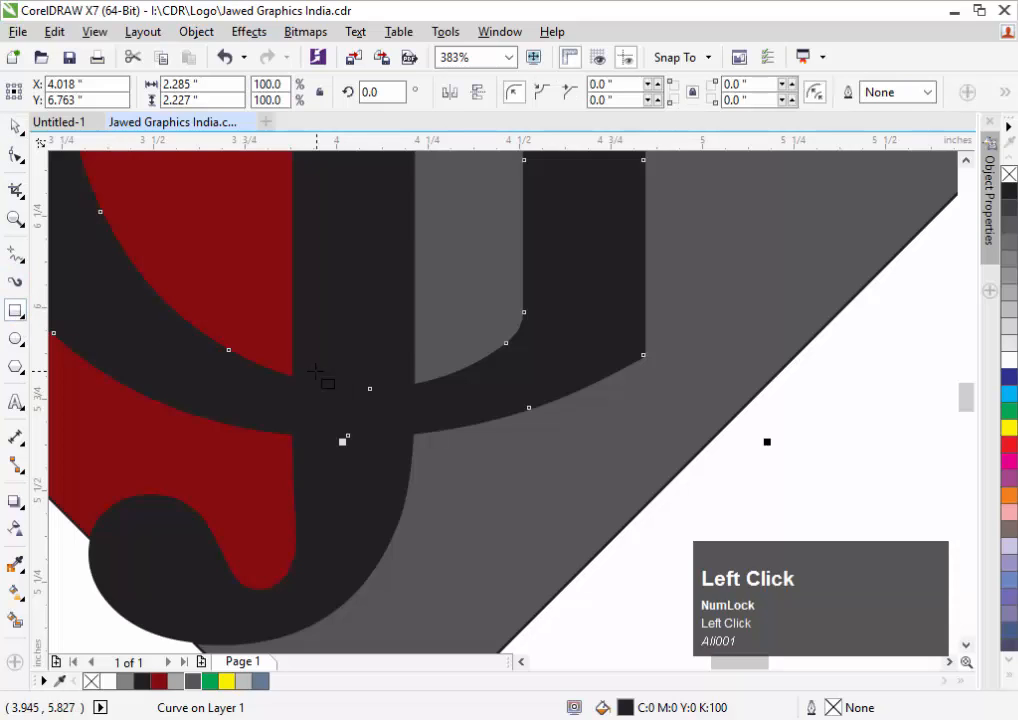
mouse_move(276, 362)
left_mouse_down()
mouse_move(386, 434)
mouse_move(437, 447)
left_mouse_up()
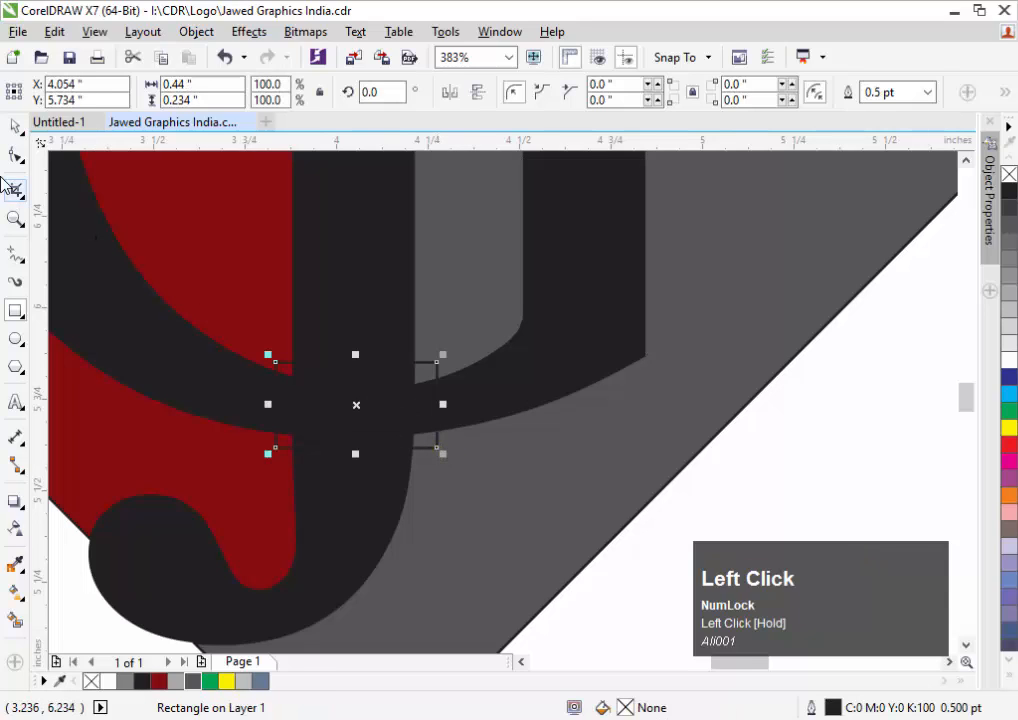
left_click(24, 157)
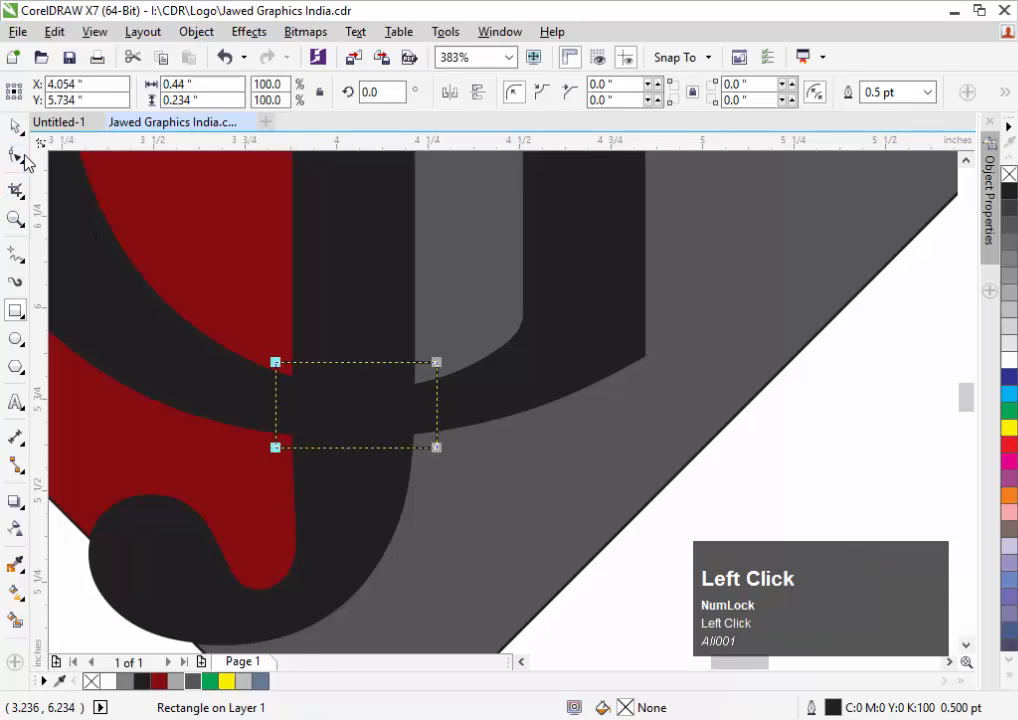
left_click(134, 38)
mouse_move(110, 37)
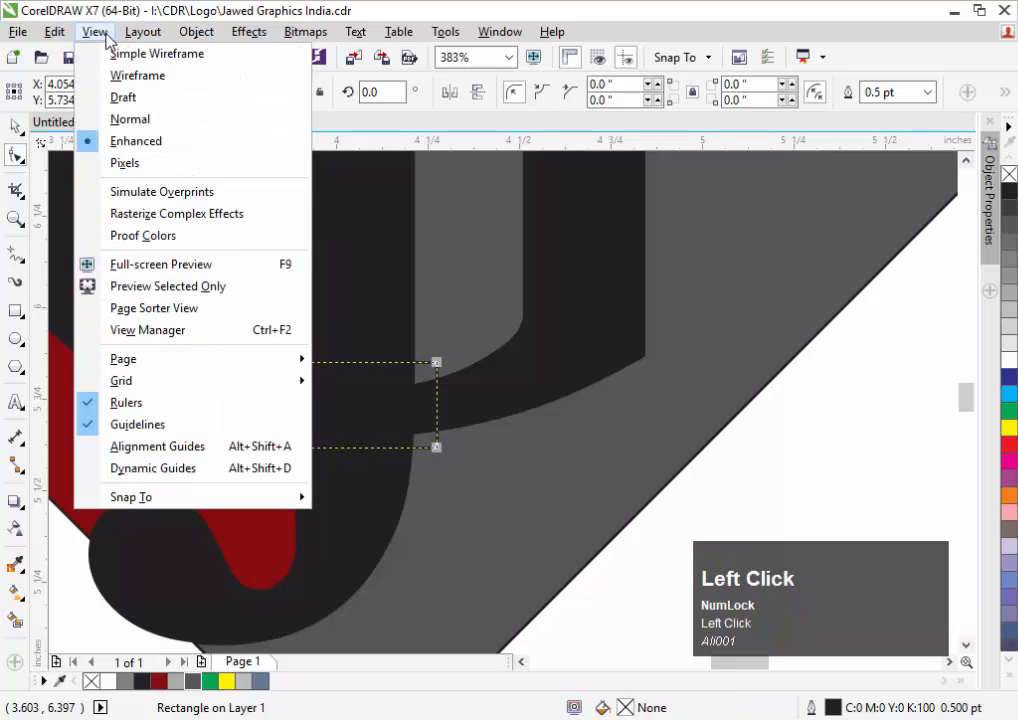
mouse_move(199, 45)
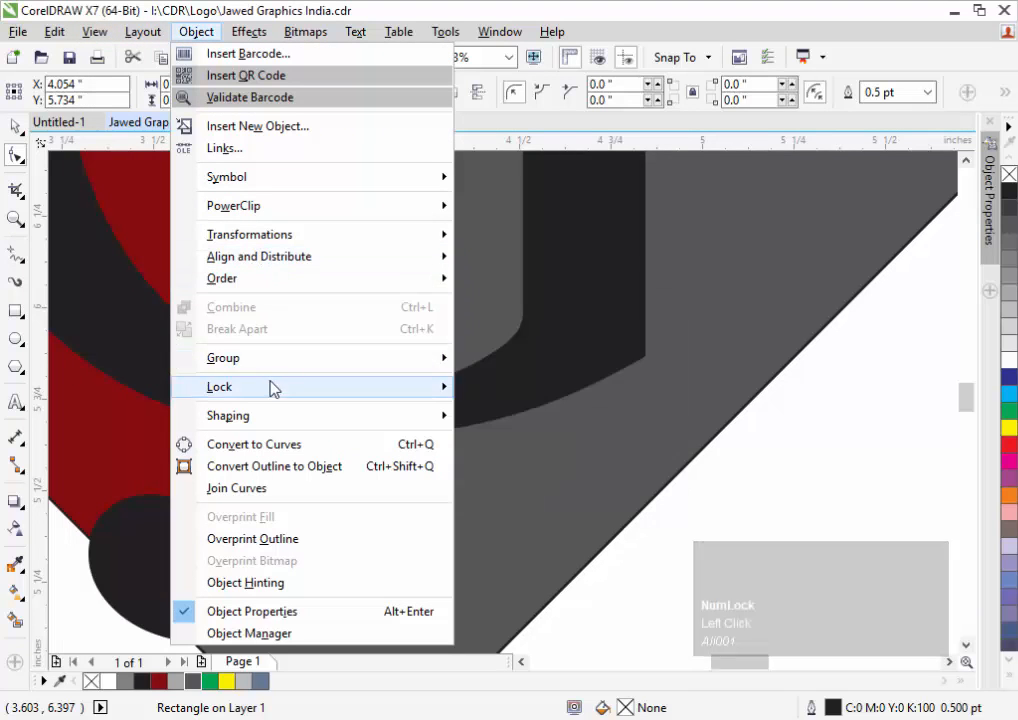
left_click(283, 452)
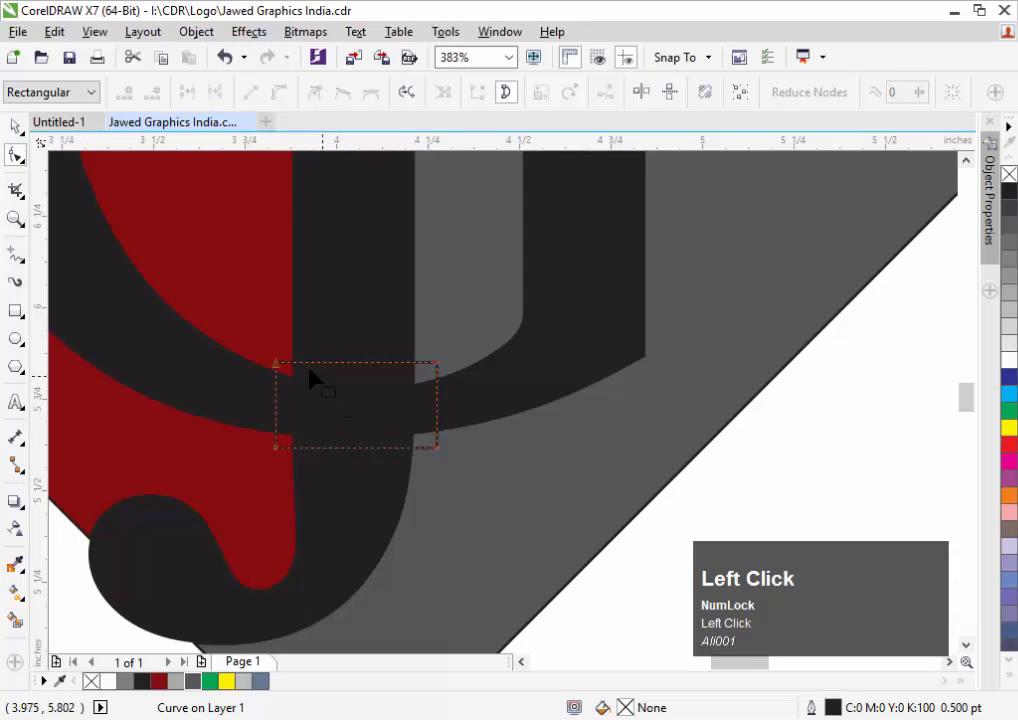
Make all four edges curves and bend the top and bottom to follow the G's arc
left_click_drag(204, 322, 475, 490)
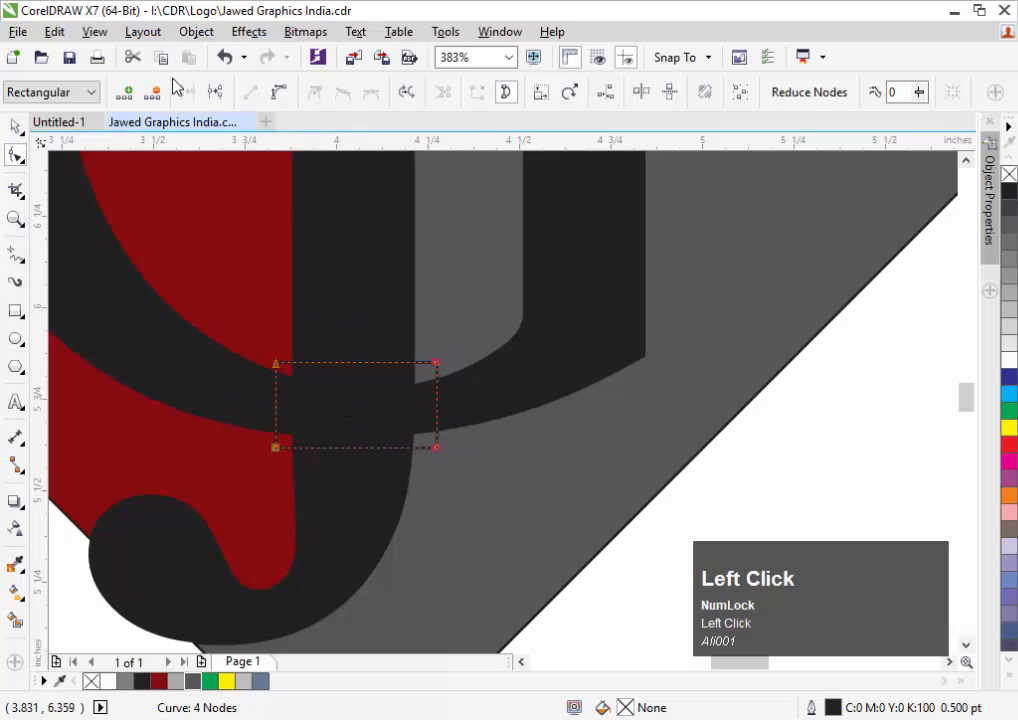
left_click(283, 94)
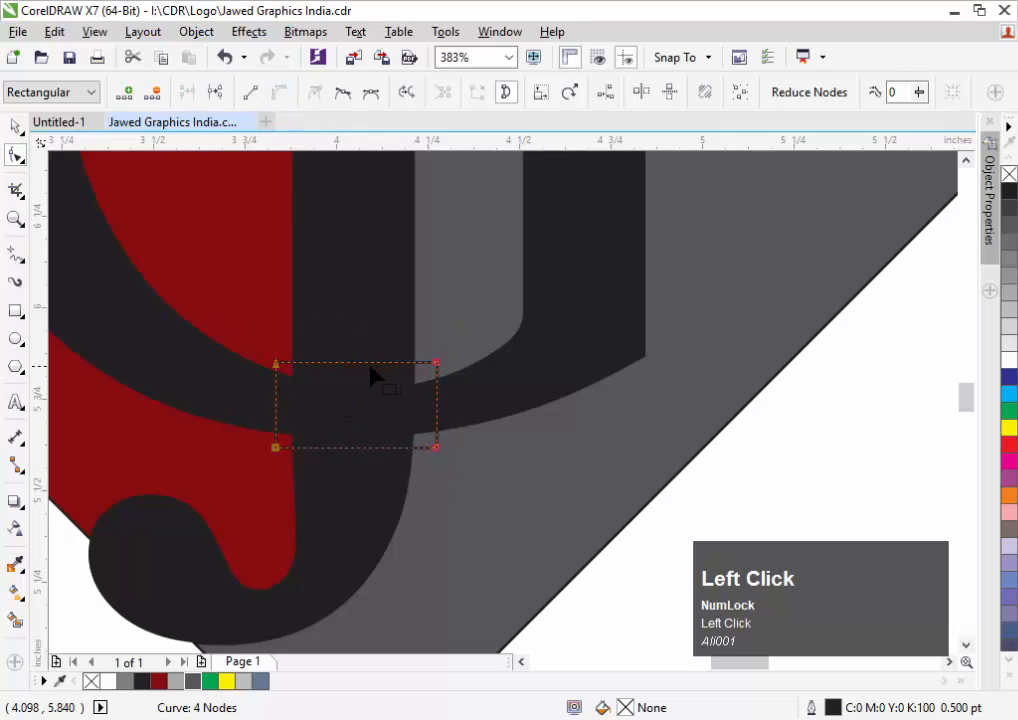
mouse_move(361, 366)
left_mouse_down()
mouse_move(362, 380)
mouse_move(352, 374)
left_mouse_up()
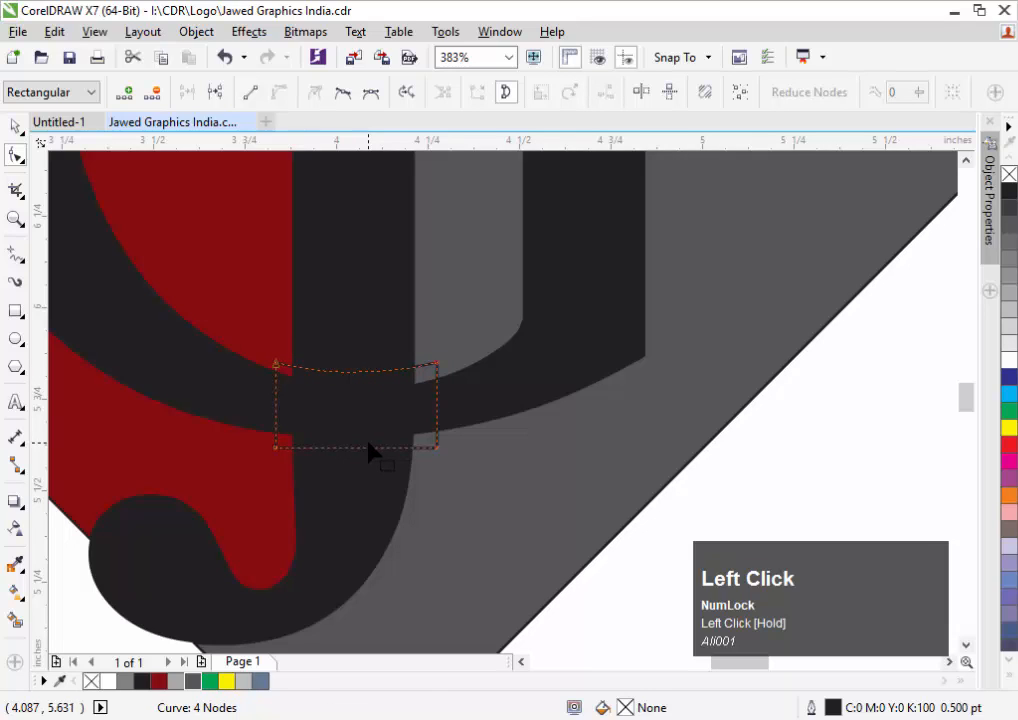
left_click_drag(356, 448, 356, 458)
left_click_drag(232, 421, 436, 439)
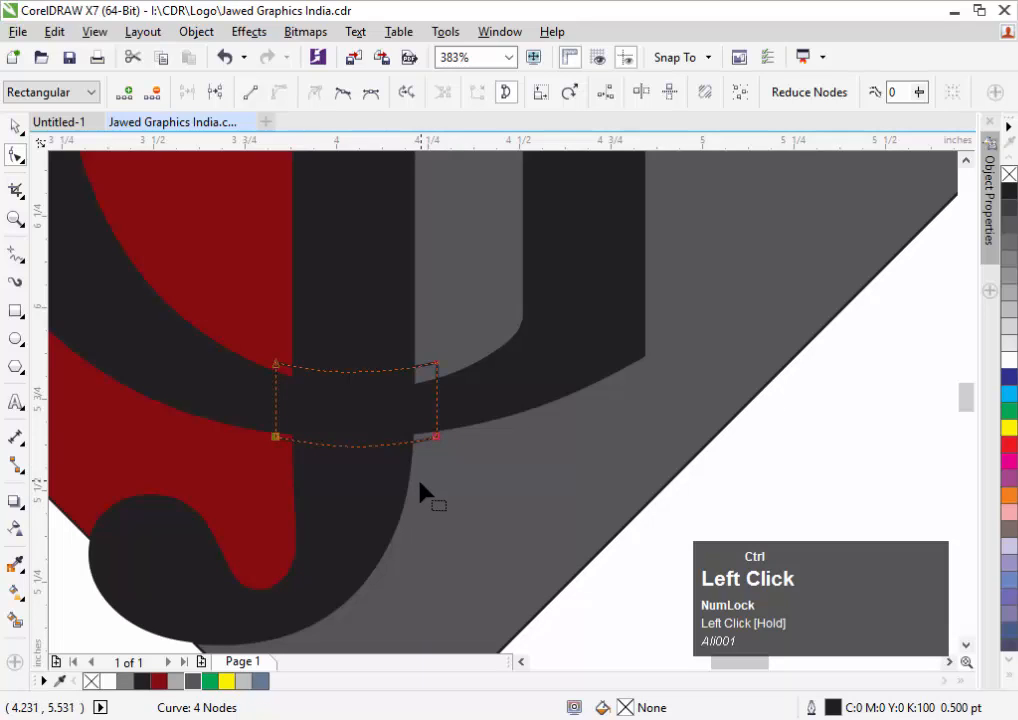
key("space")
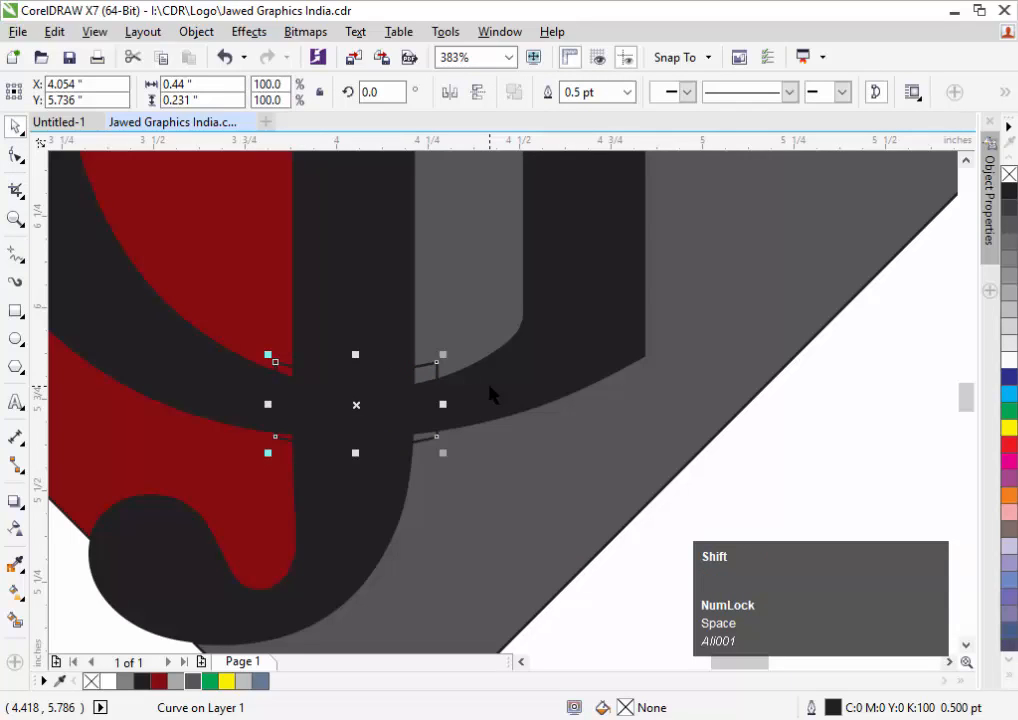
Narrow the curved shape to about 89% width and trim it out of the J and G
left_click_drag(443, 404, 405, 408)
left_click(486, 411, "shift")
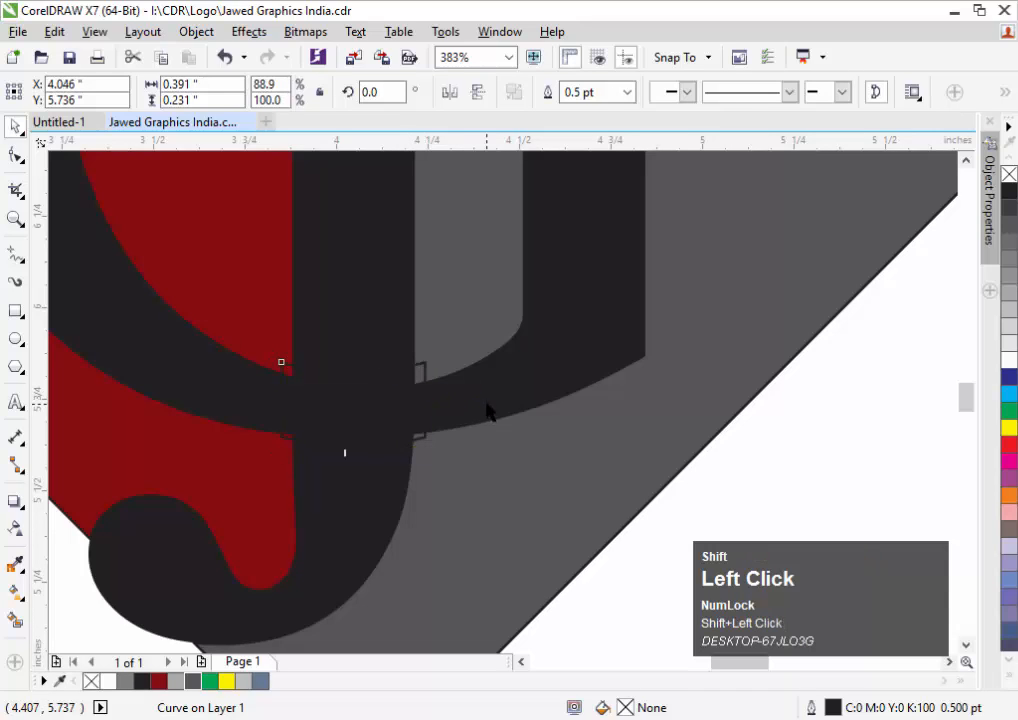
left_click(586, 98)
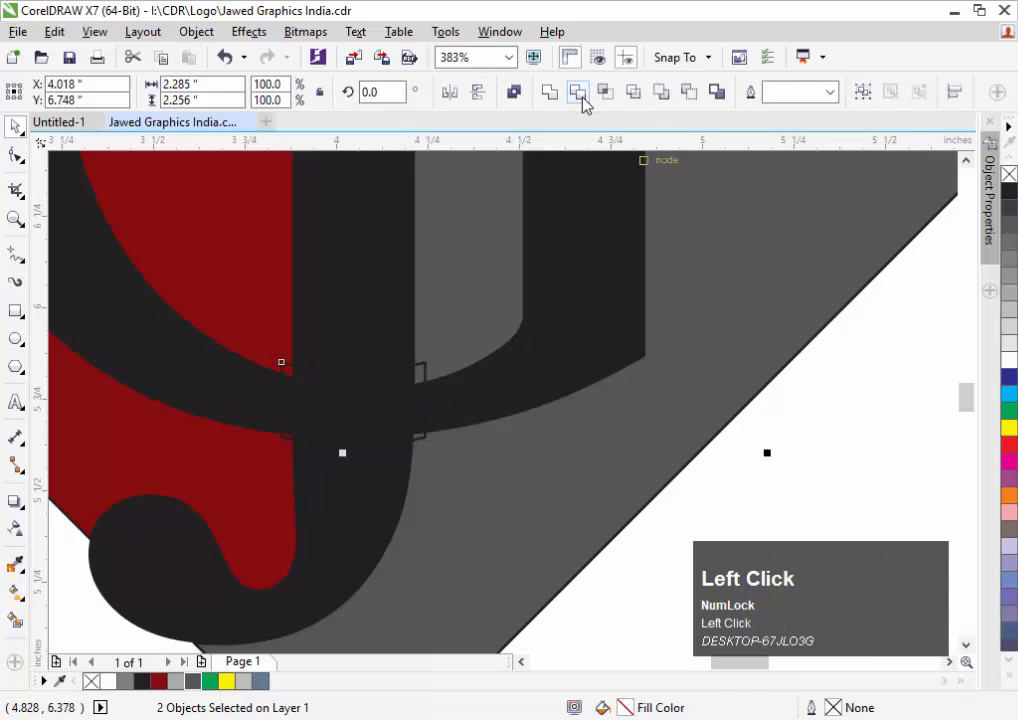
left_click(415, 352, "alt")
Select and delete the leftover cutter shape, then zoom out to the whole logo
left_click_drag(484, 291, 236, 450)
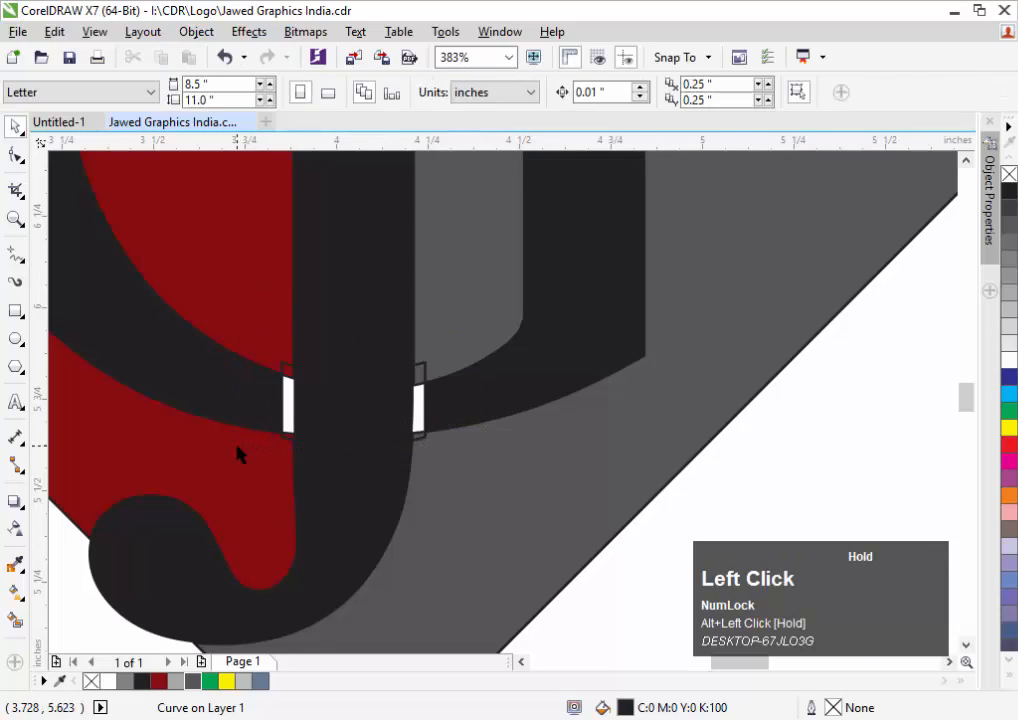
left_click(419, 390)
left_click(416, 404)
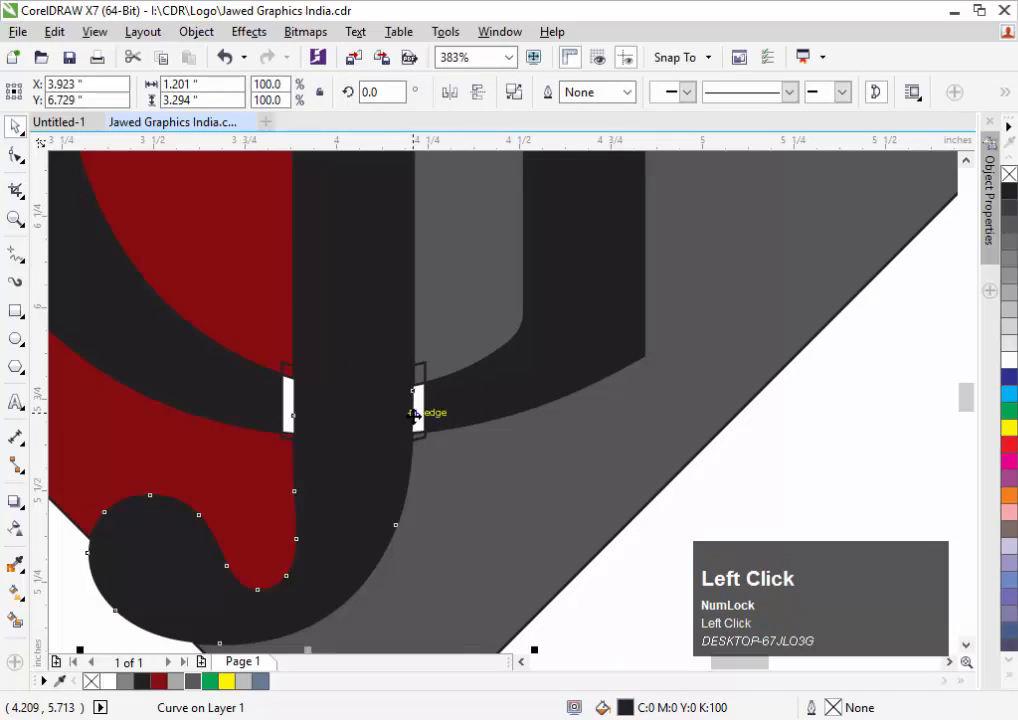
left_click(418, 430)
left_click(418, 430)
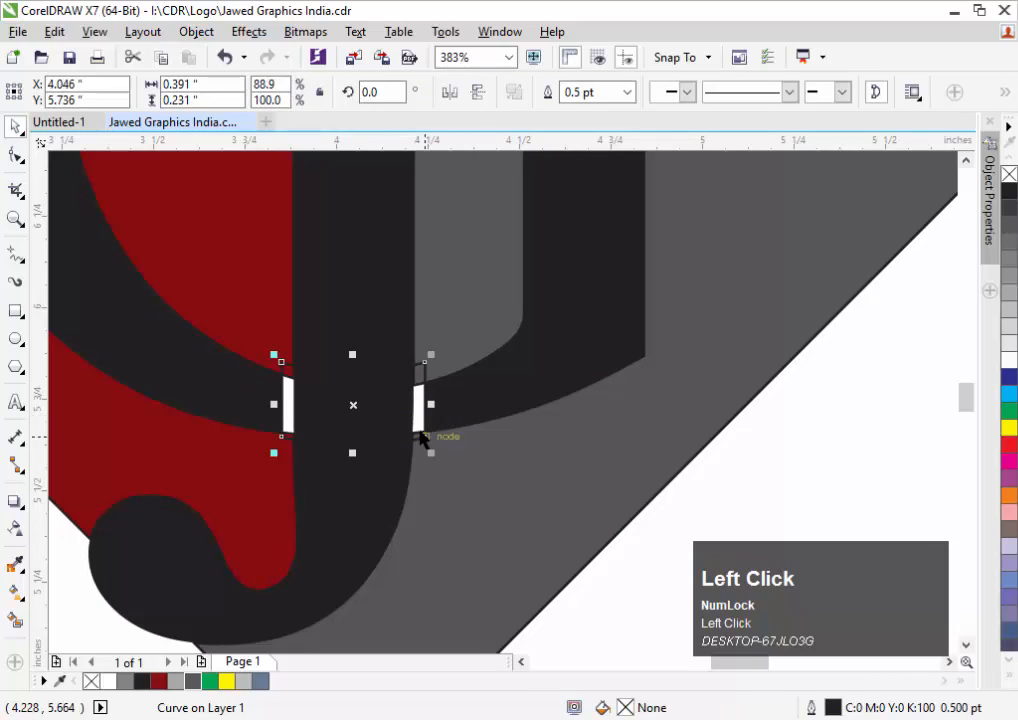
key("Delete")
key("F3")
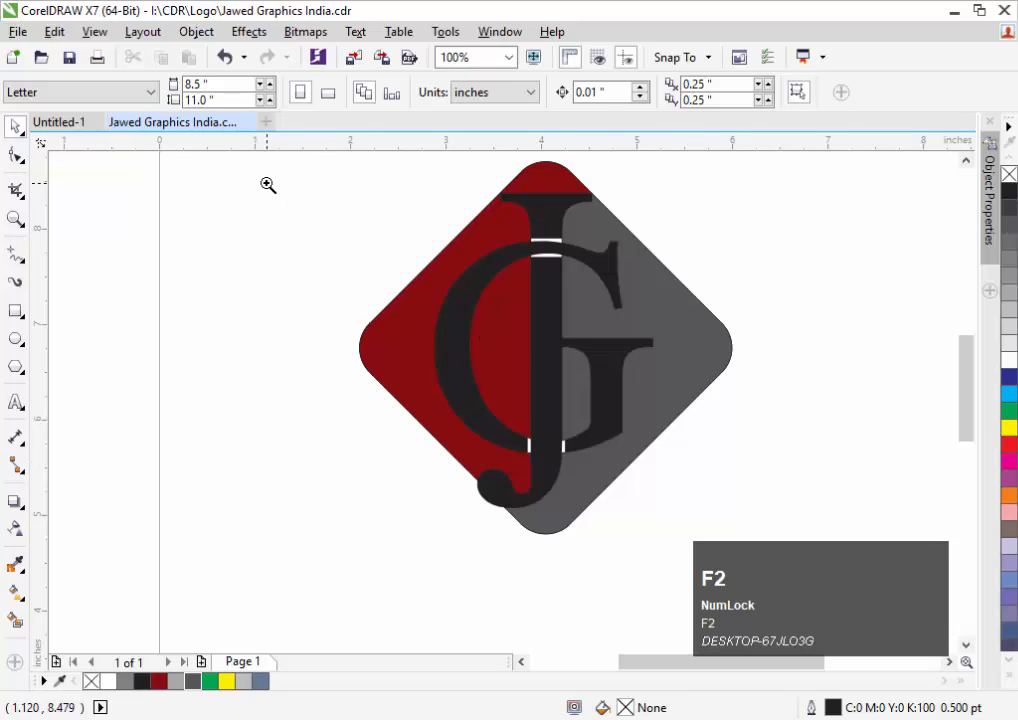
Sample the background's dark red with the eyedropper and fill the white gap slivers with it
left_click_drag(268, 184, 835, 545)
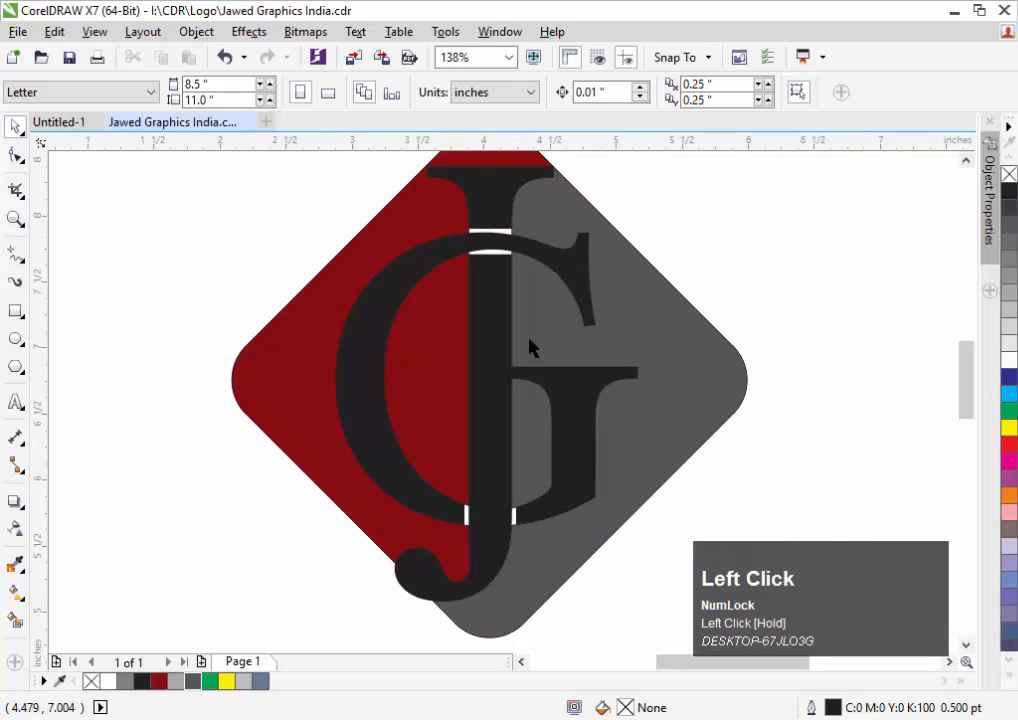
left_click(543, 310, "ctrl")
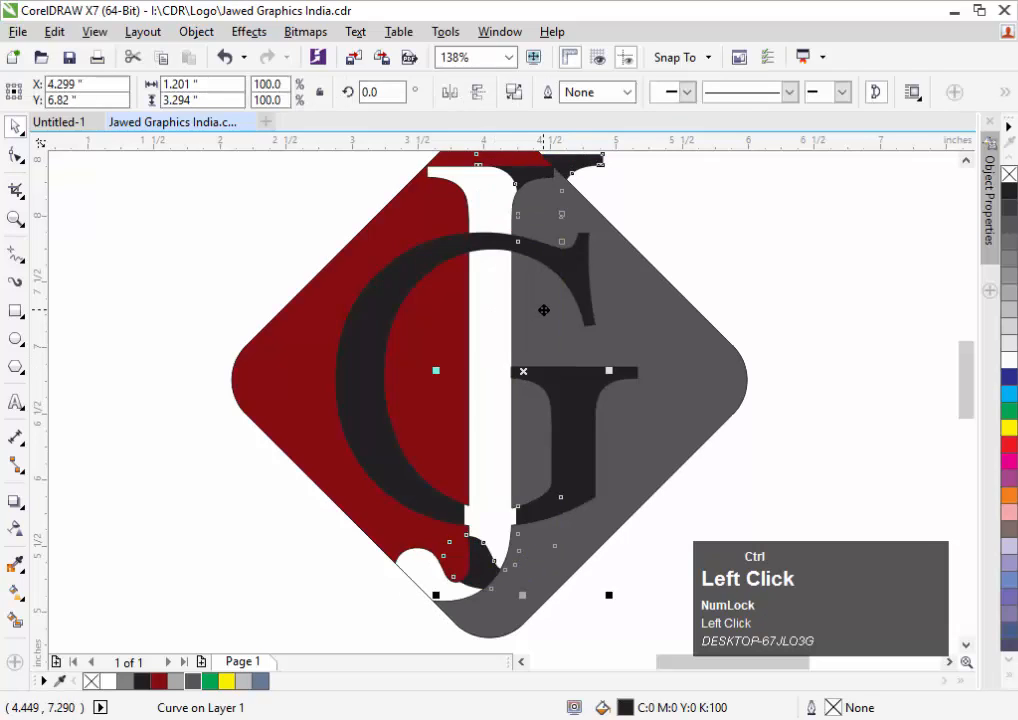
key("ctrl+z")
left_click(625, 211)
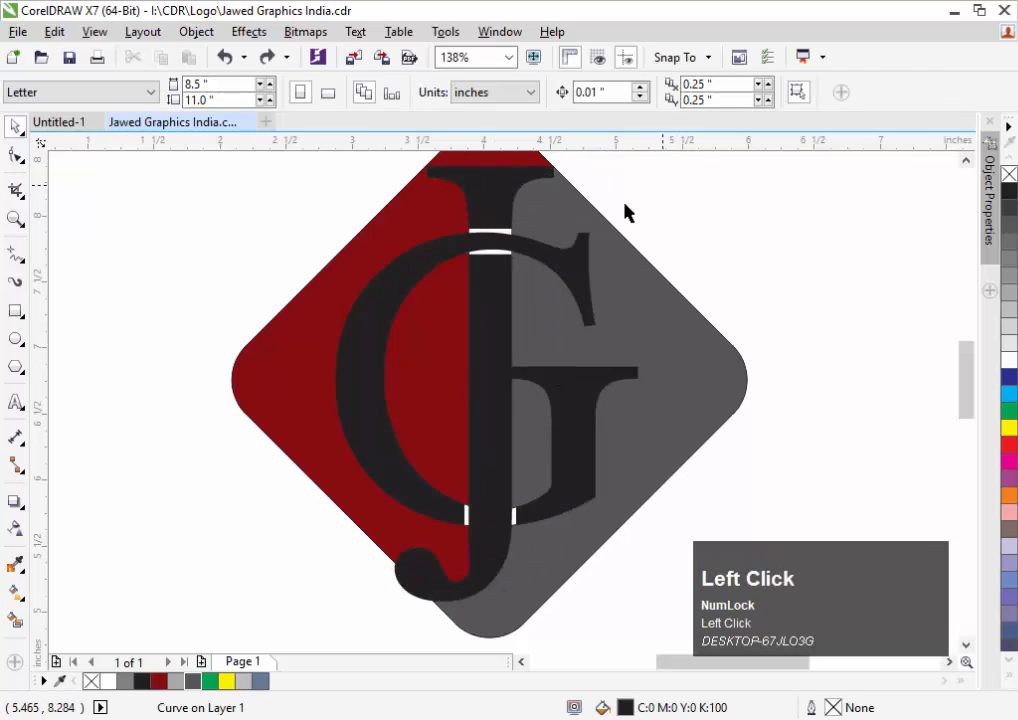
left_click(20, 566)
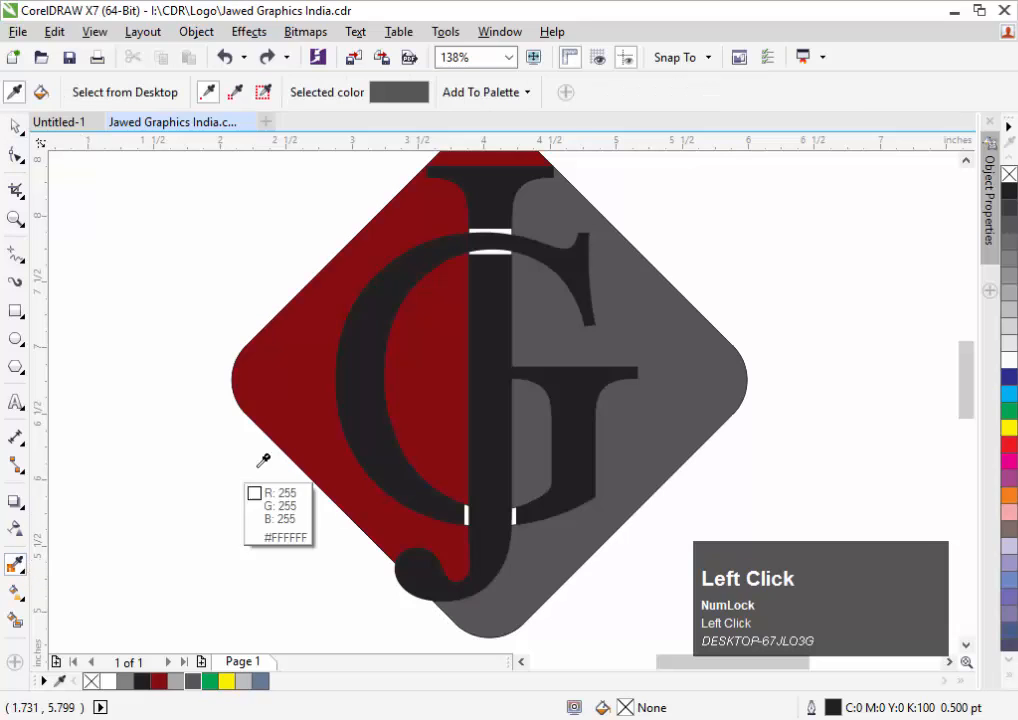
left_click(447, 316)
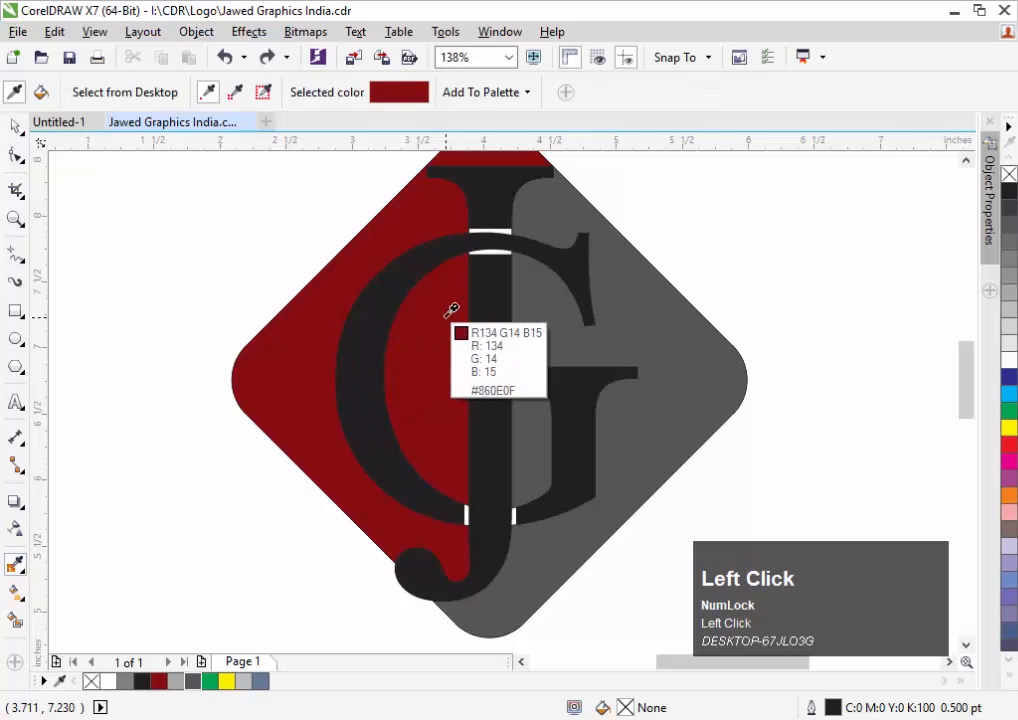
left_click(500, 233)
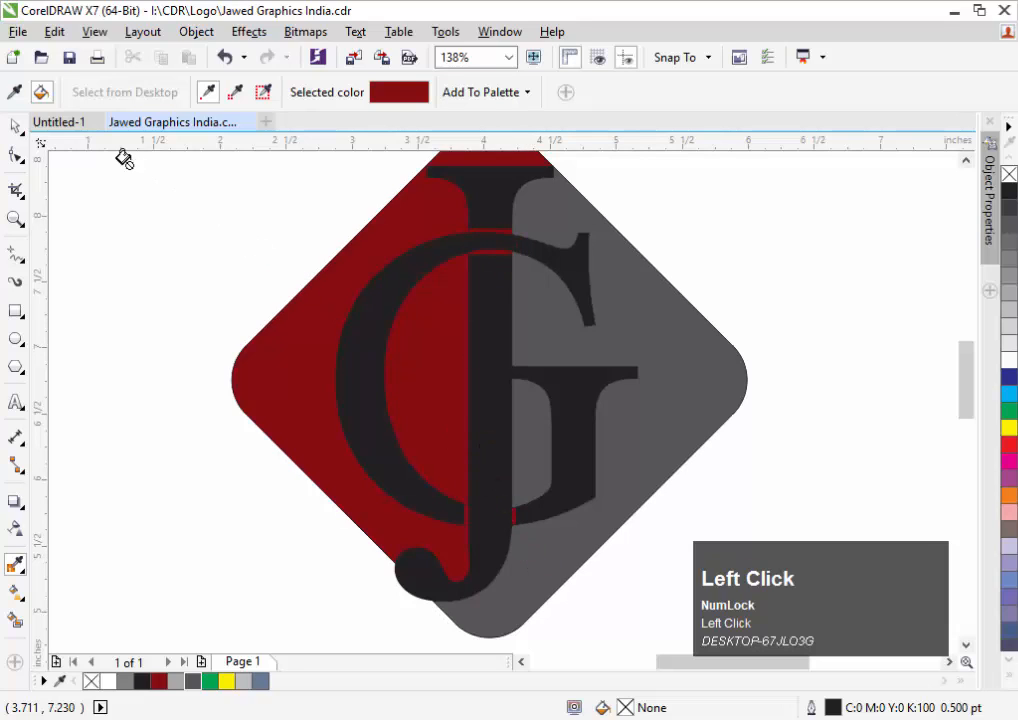
left_click(16, 126)
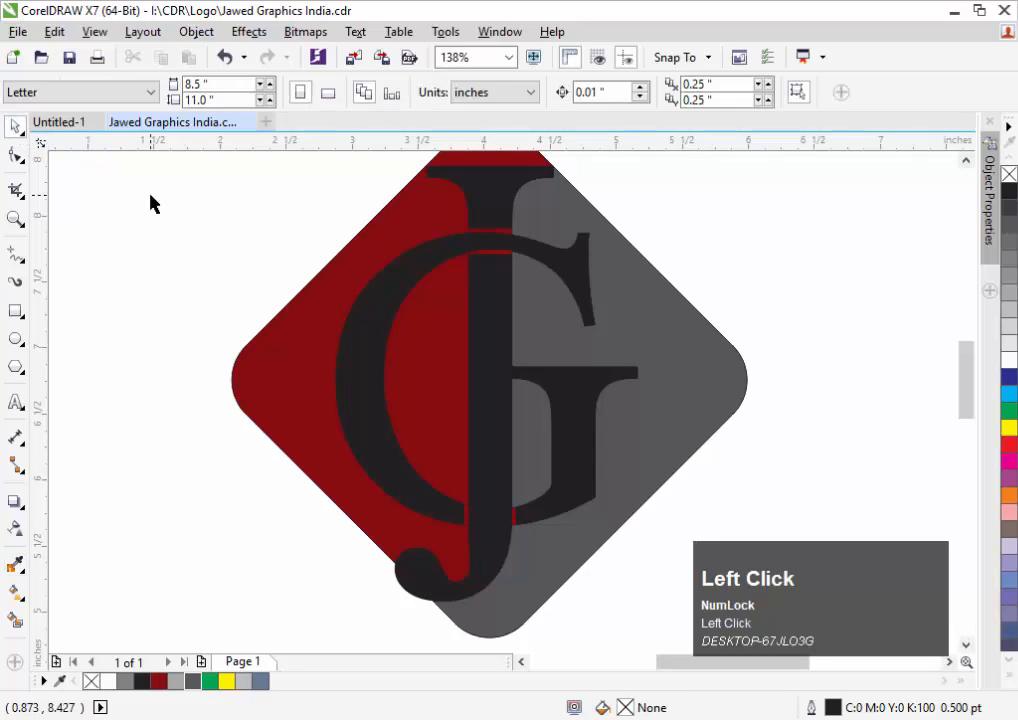
Undo the red gaps, give the J a yellow-to-white vertical gradient, and start one on the G
key("ctrl+z")
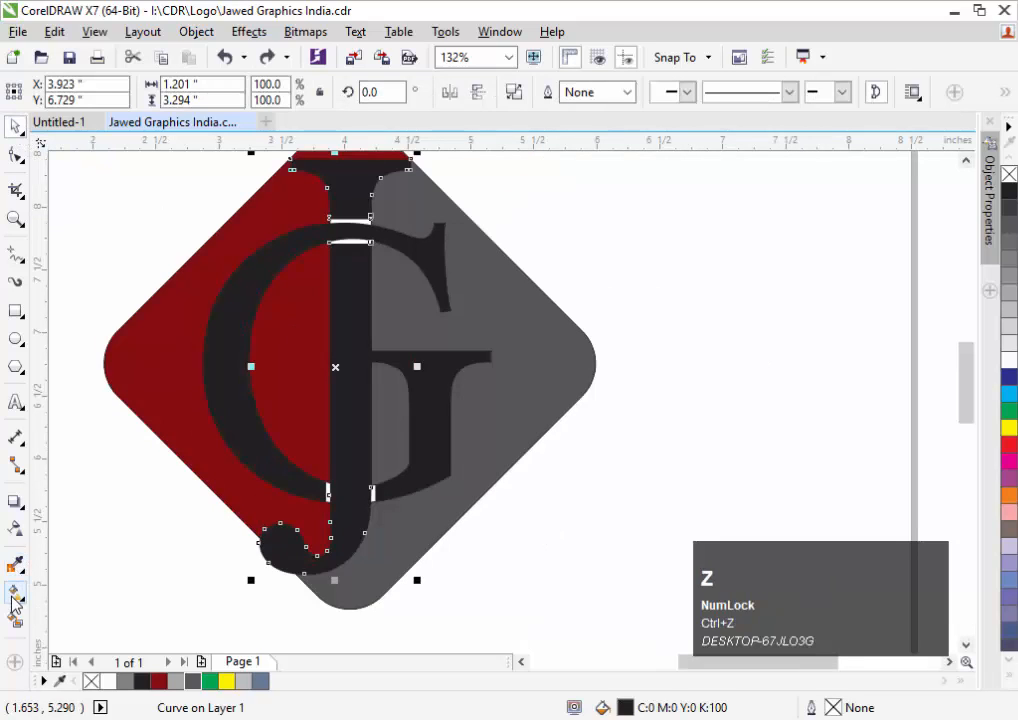
left_click(15, 600)
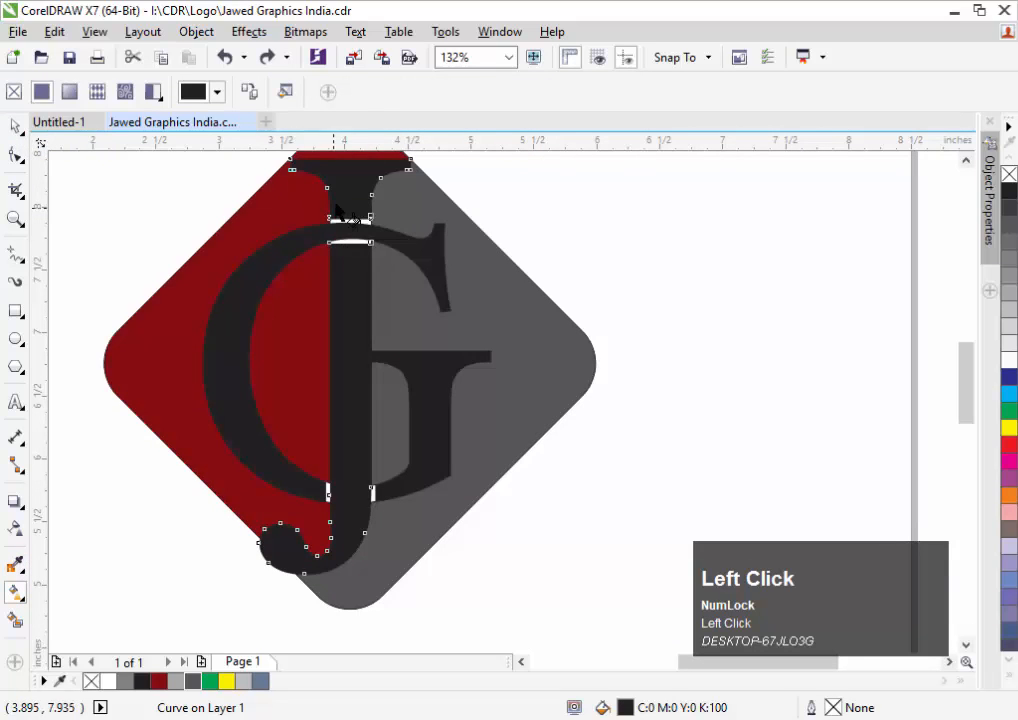
mouse_move(341, 177)
left_mouse_down()
mouse_move(314, 392)
mouse_move(341, 432)
mouse_move(341, 486)
mouse_move(325, 516)
left_mouse_up()
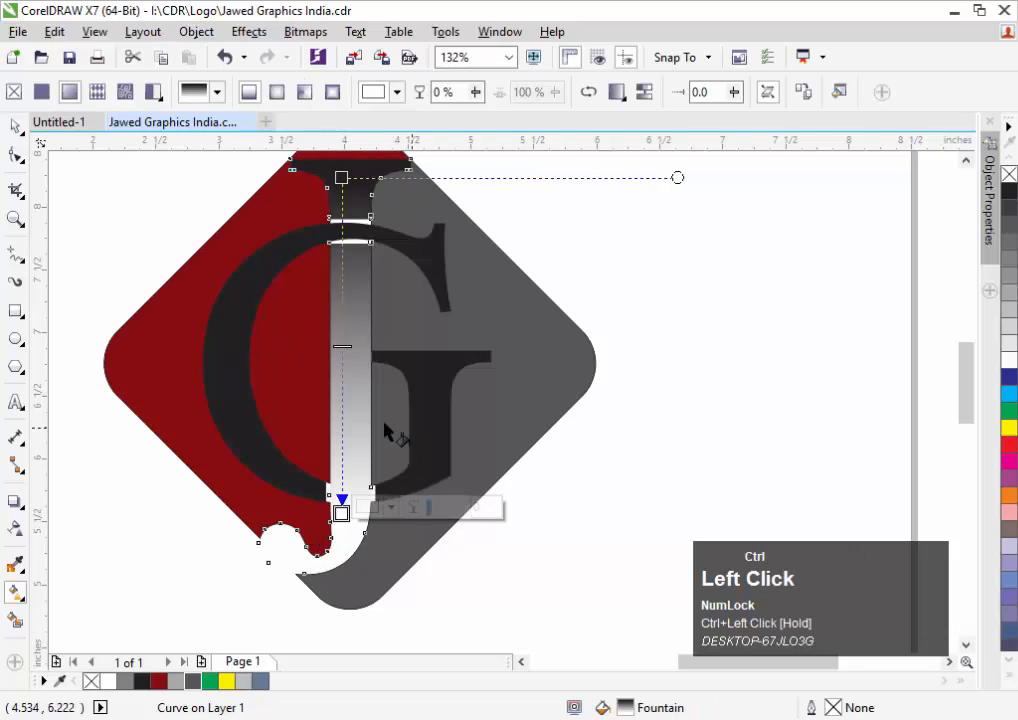
left_click_drag(230, 680, 342, 591)
left_click(345, 178, "ctrl")
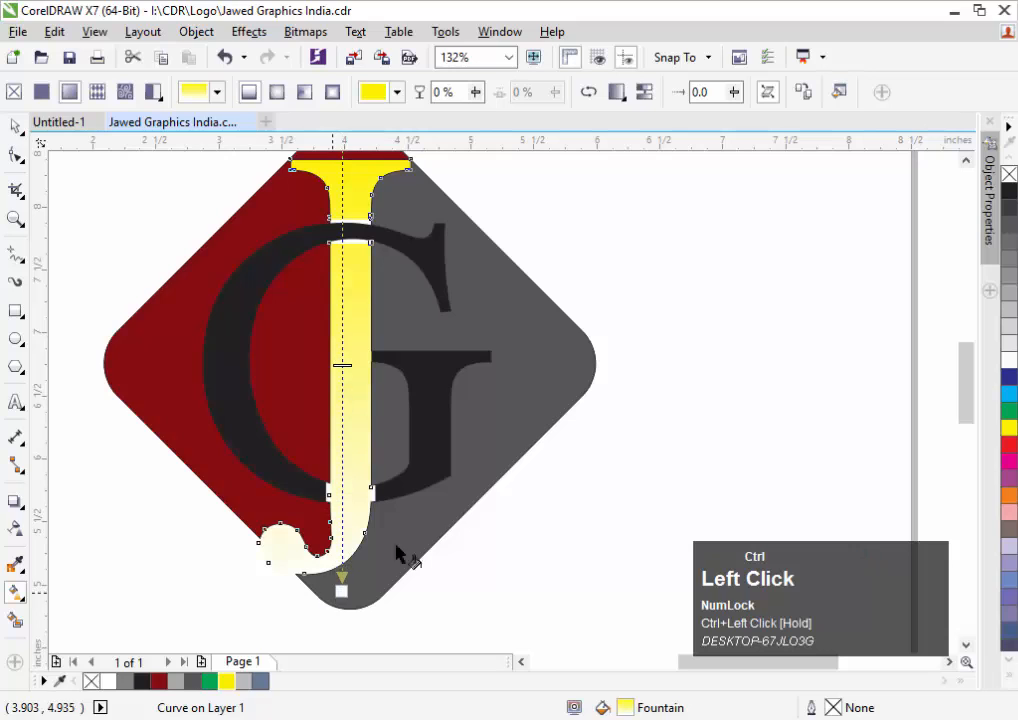
left_click(446, 391)
left_click_drag(398, 486, 398, 233)
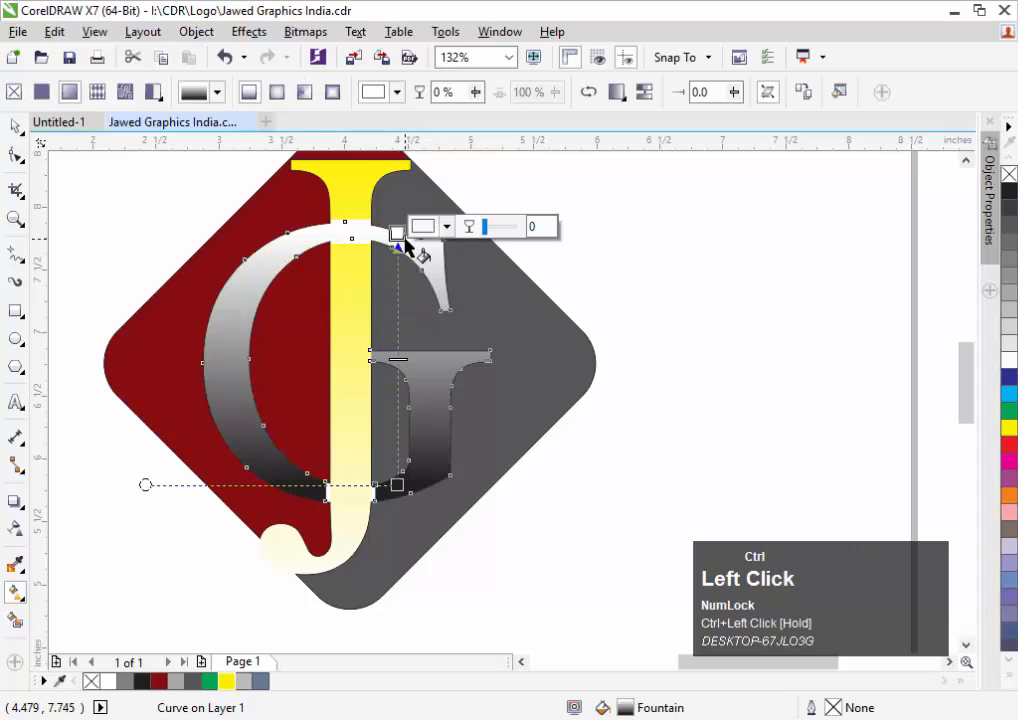
Make the G gradient's bottom end yellow, lower its top handle and extend its bottom handle
left_click(228, 684)
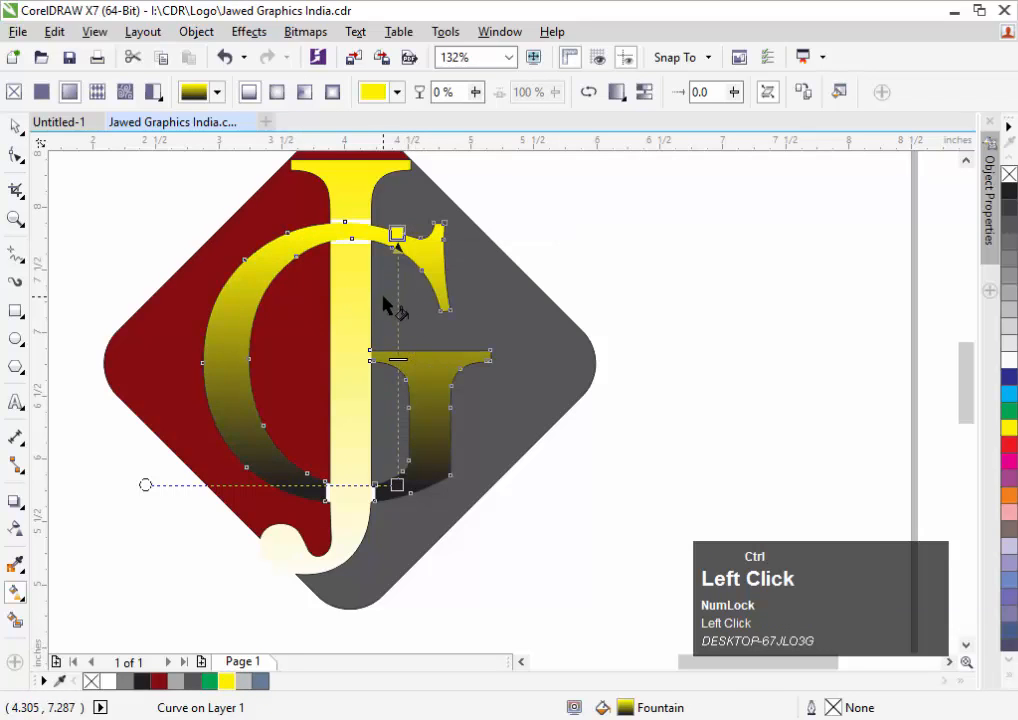
key("ctrl+z")
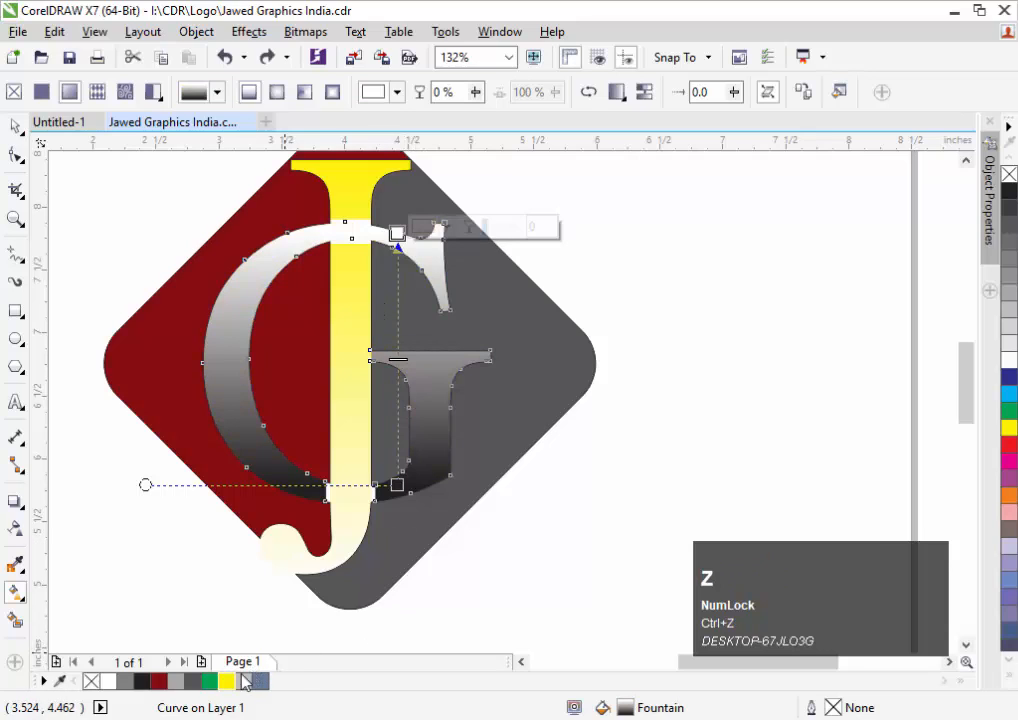
left_click_drag(233, 682, 398, 486)
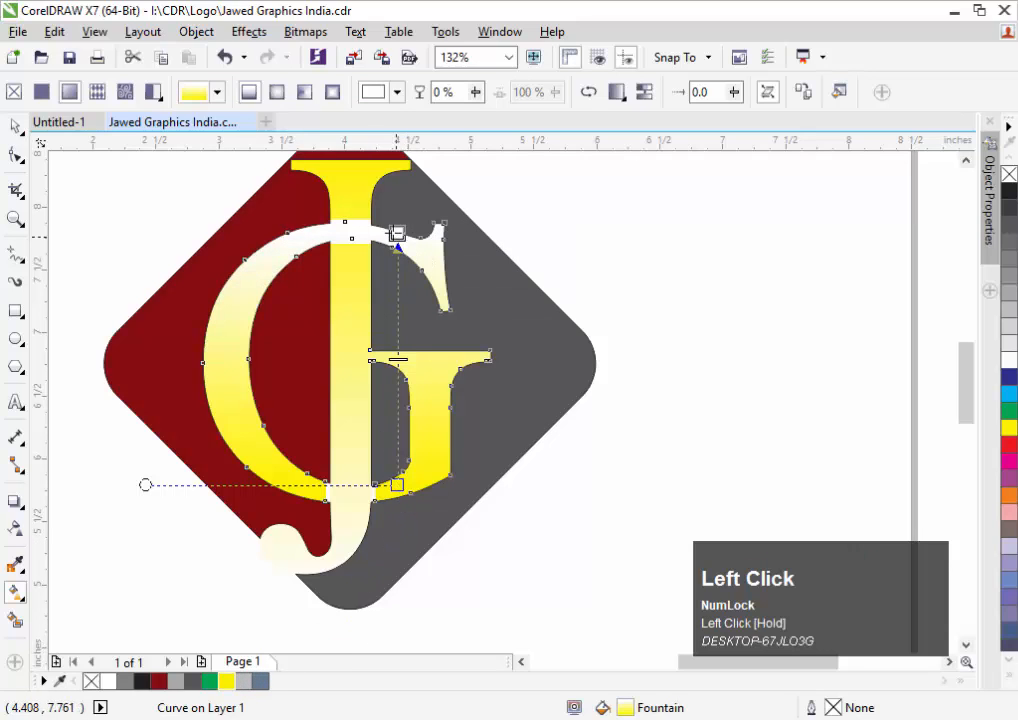
left_click_drag(397, 234, 397, 279)
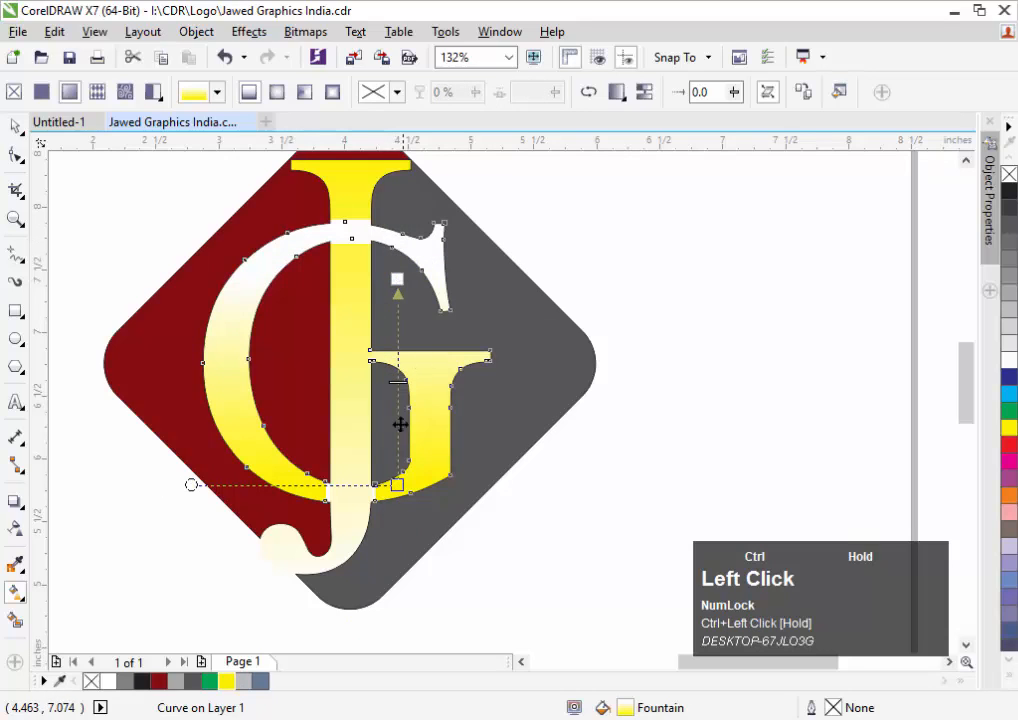
left_click_drag(397, 485, 398, 645)
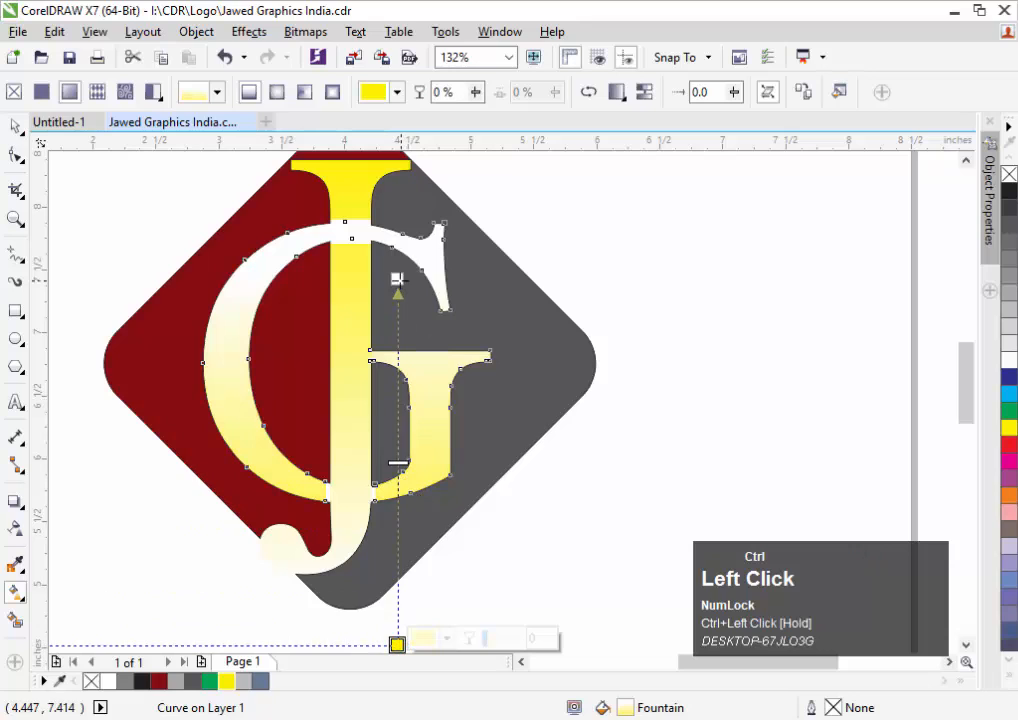
left_click(628, 241)
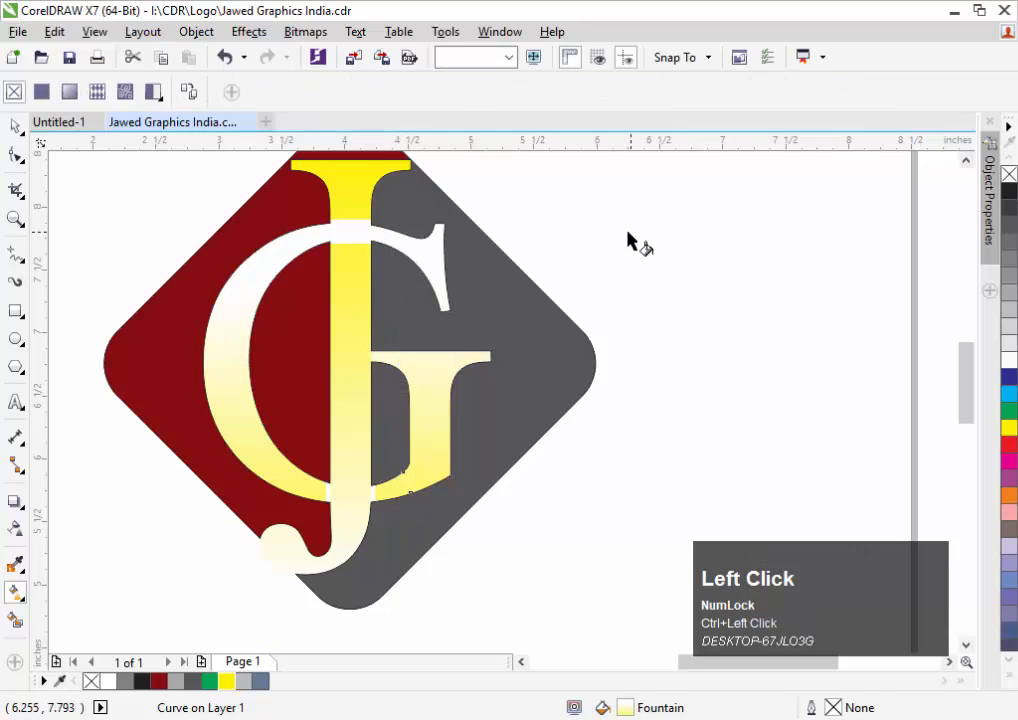
Drag the G's gradient start handle lower so the letter stays white through its upper half
left_click(15, 127)
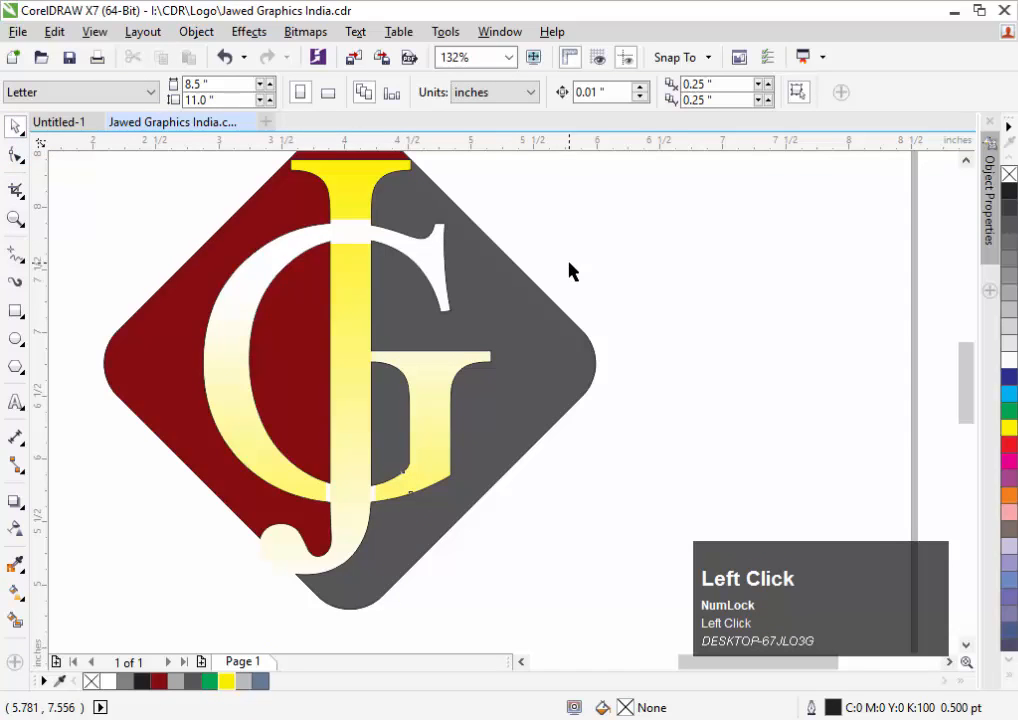
left_click(458, 360)
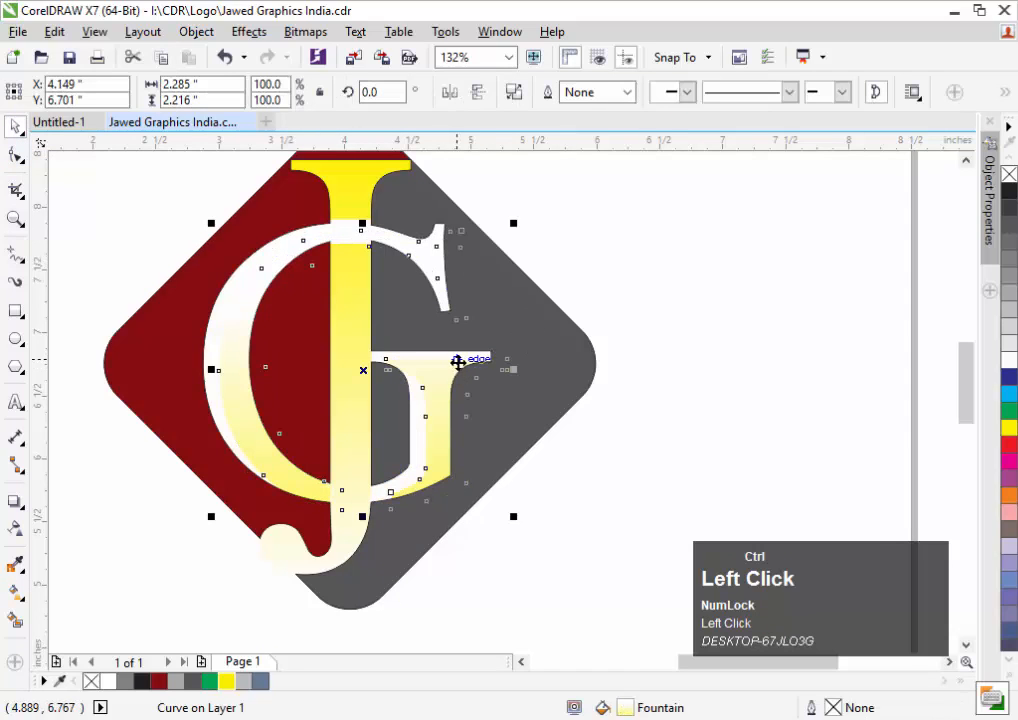
key("ctrl+z")
left_click(668, 273)
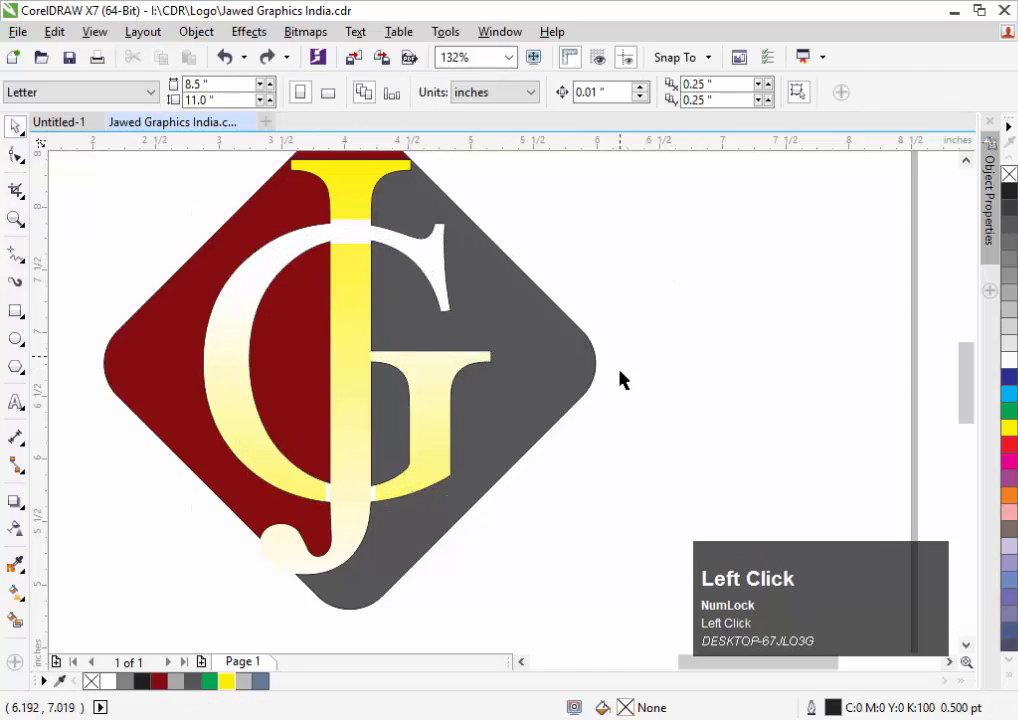
left_click(442, 388)
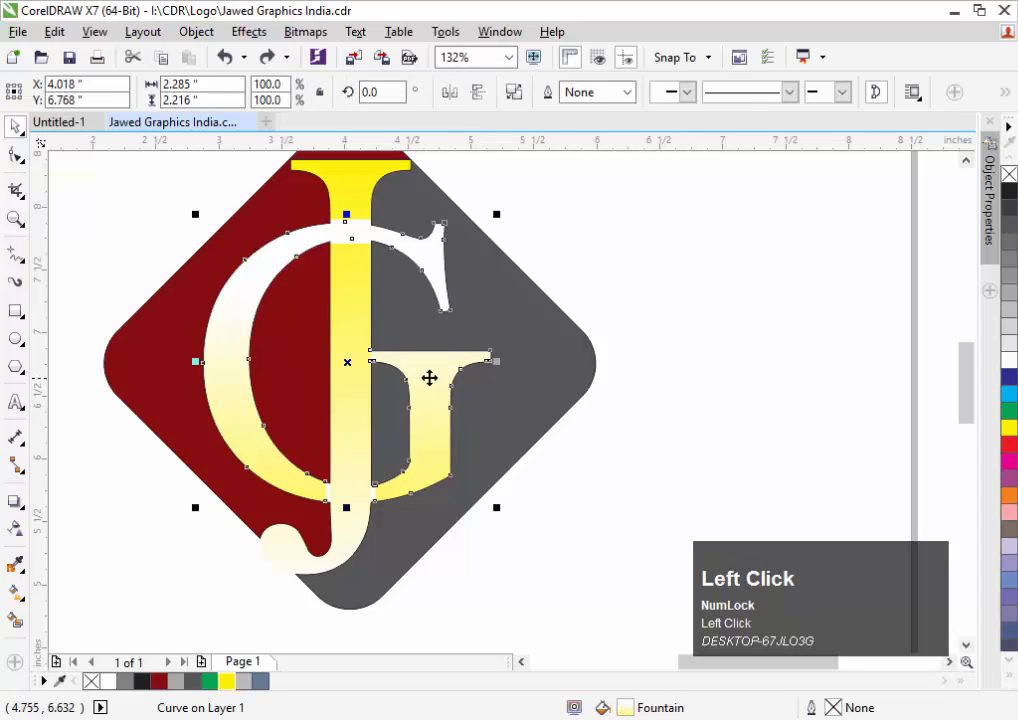
key("space")
left_click_drag(397, 298, 397, 396)
left_click(610, 291, "ctrl")
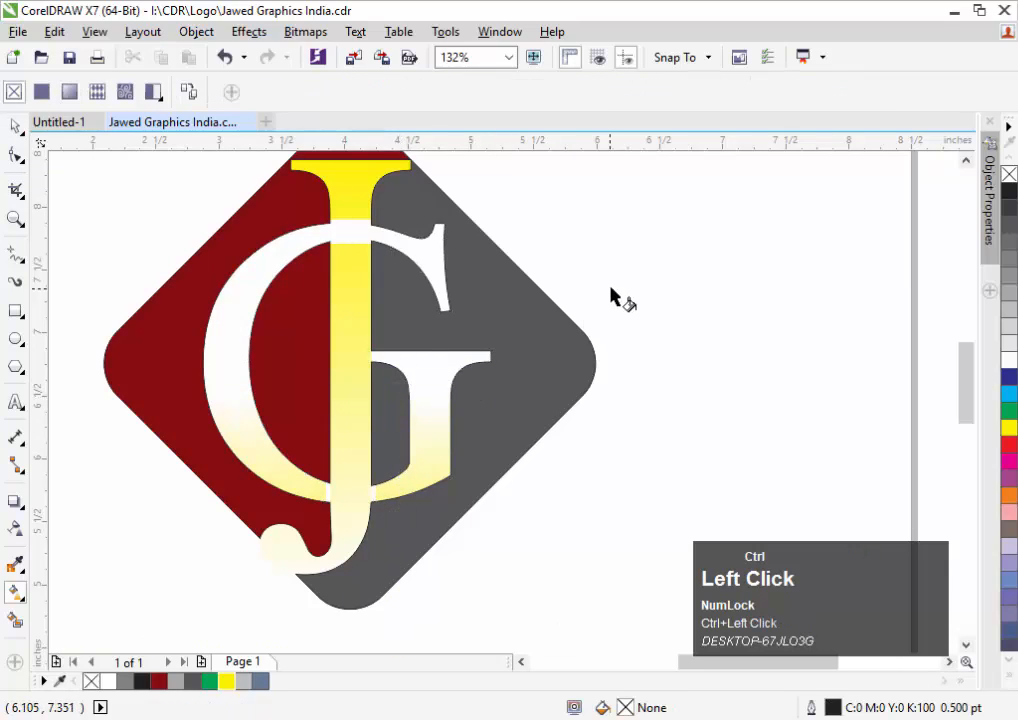
left_click(618, 231)
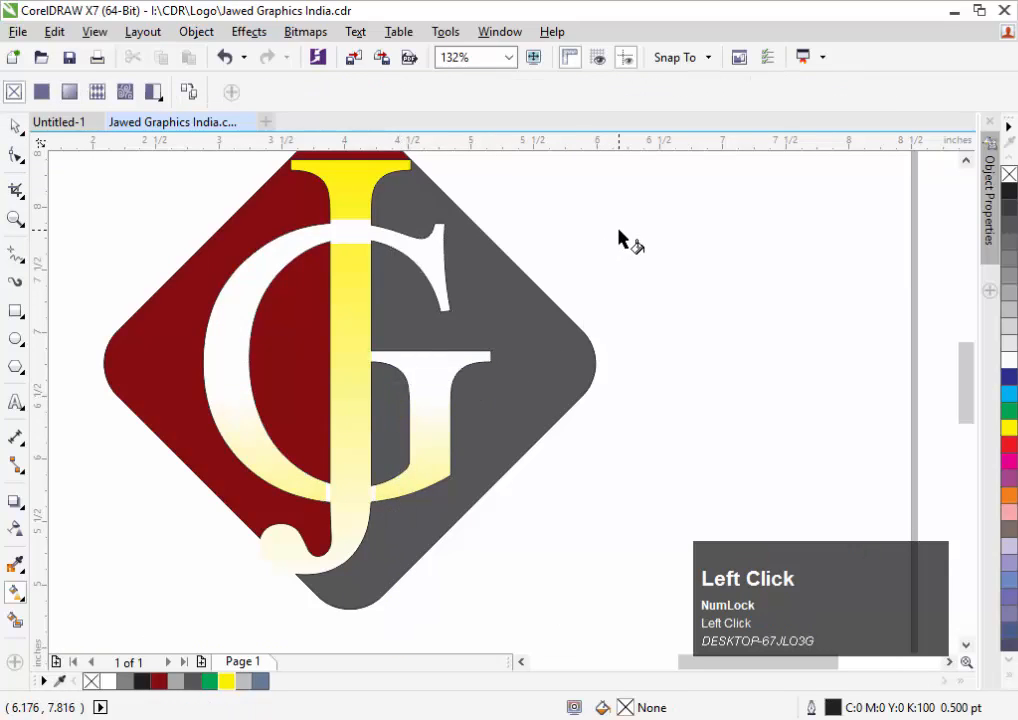
key("F3")
left_click(654, 202)
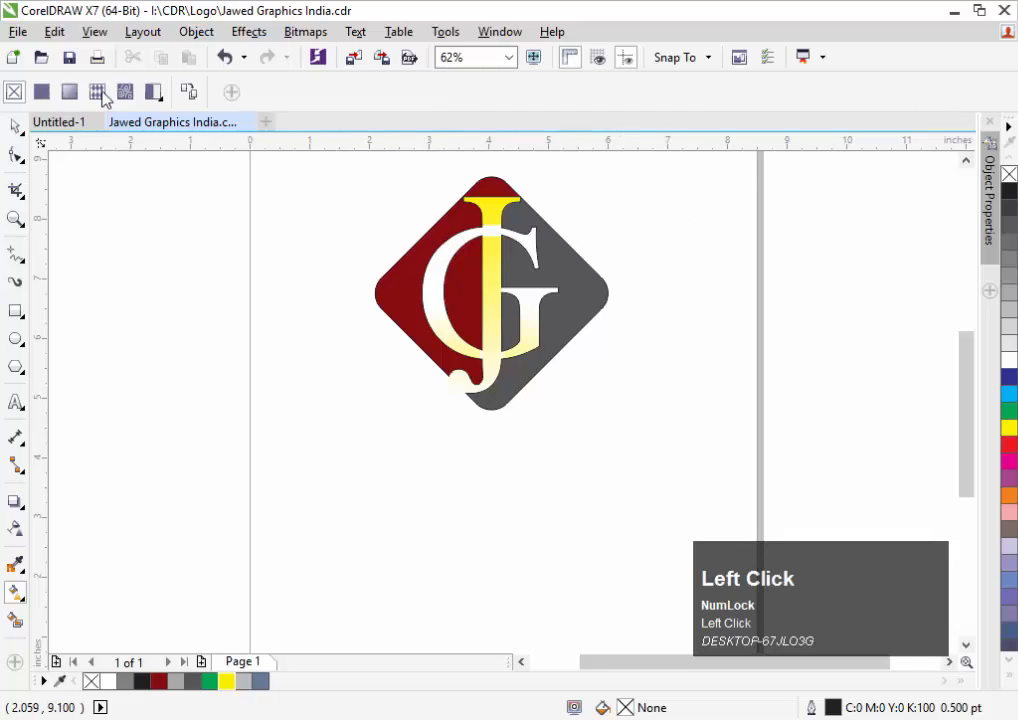
left_click(16, 128)
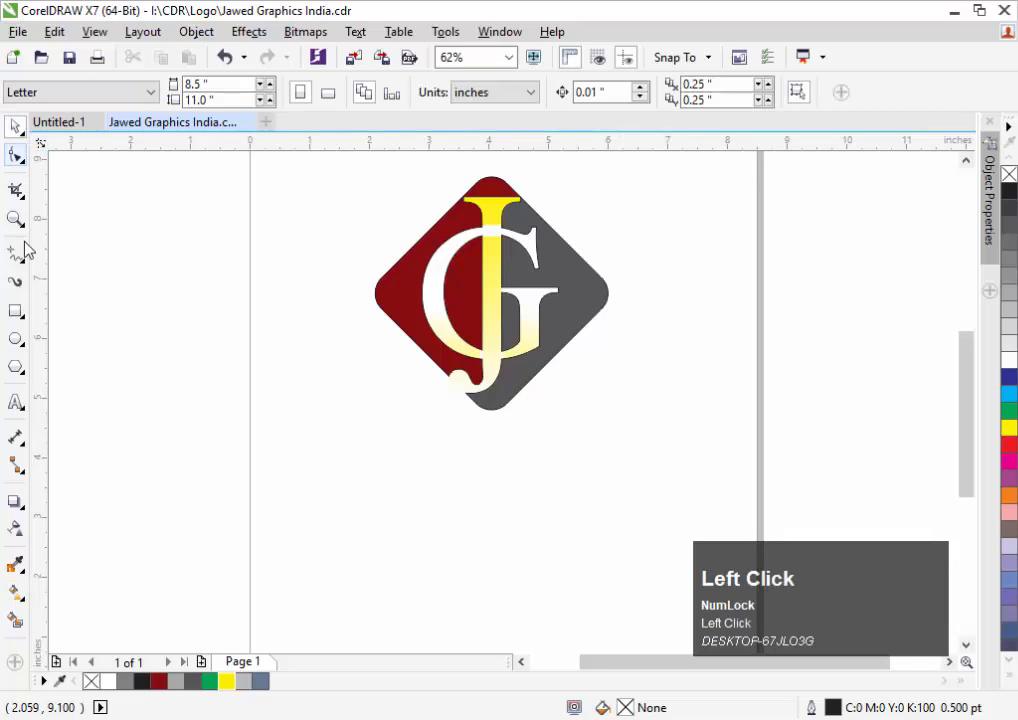
Type 'Jawed Graphics' as a line of text just below the logo
left_click(20, 405)
left_click(344, 497)
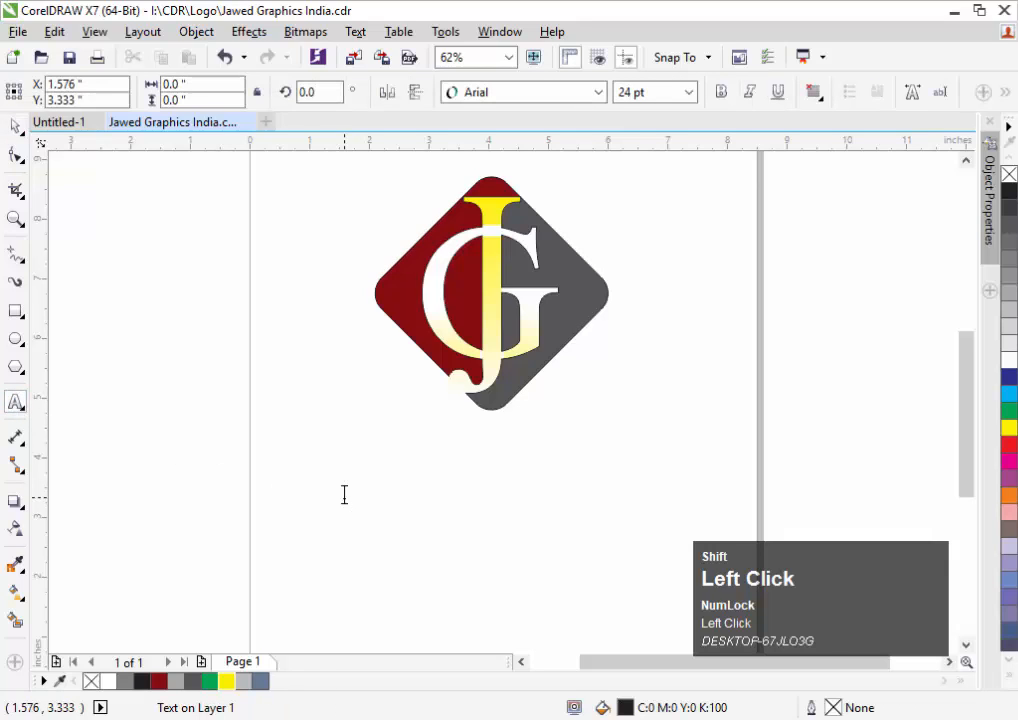
type("Jawed")
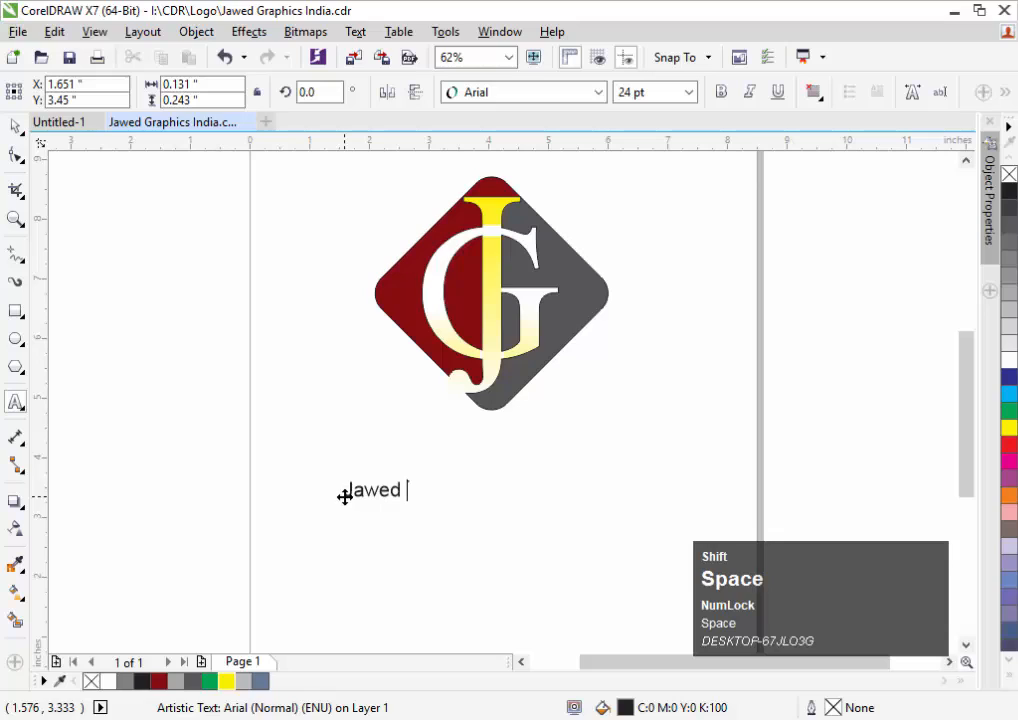
type("Gra")
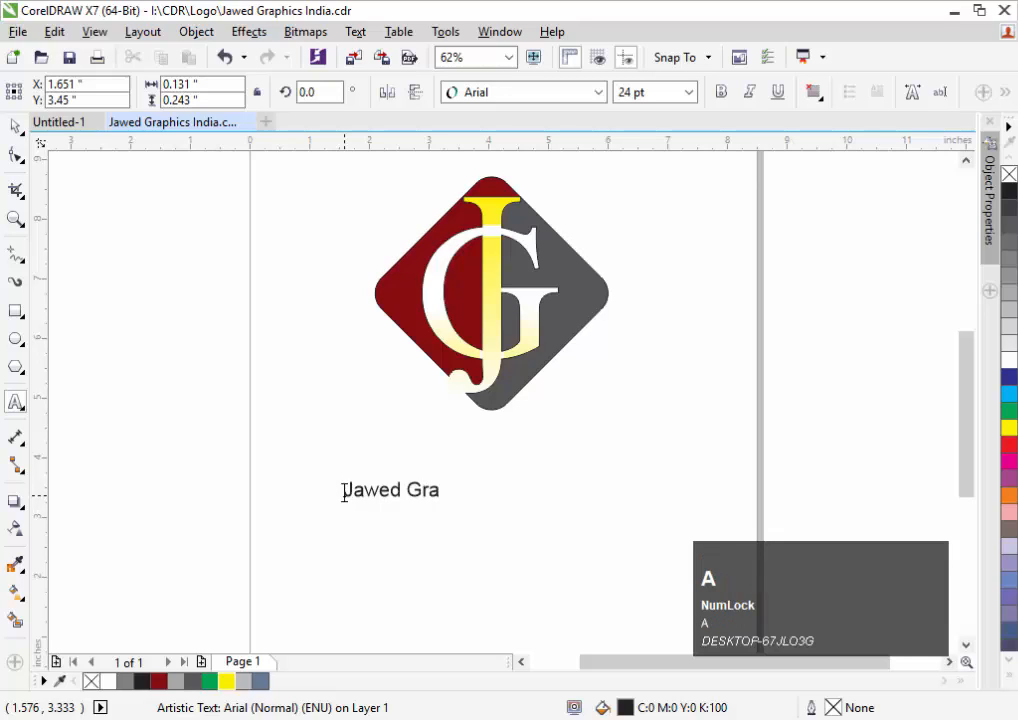
type("phics")
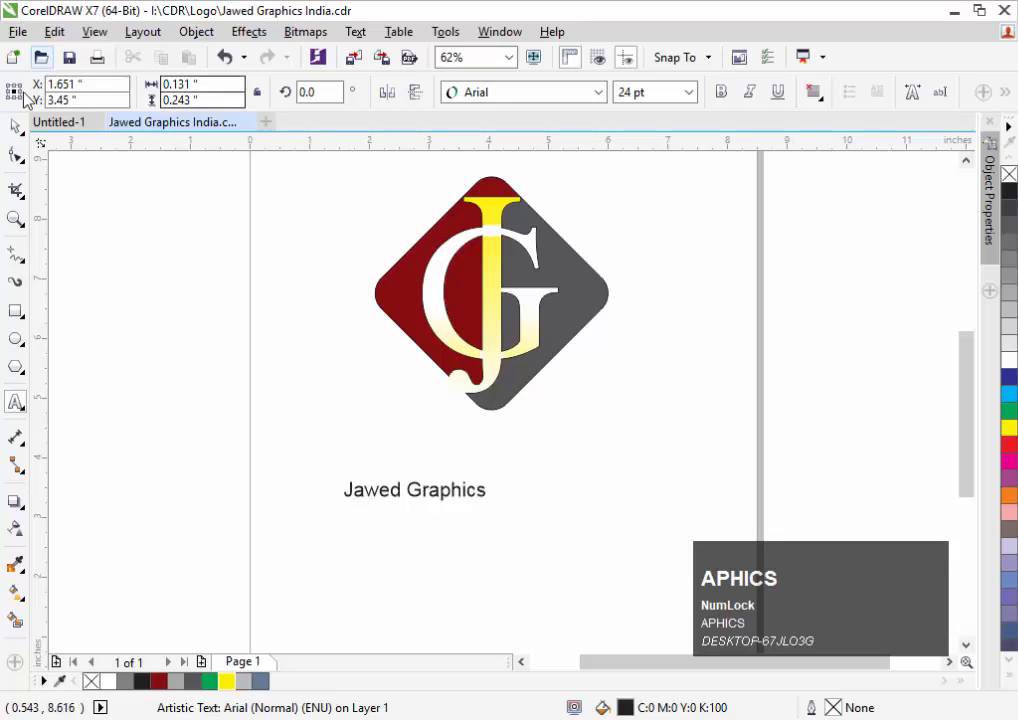
left_click(15, 126)
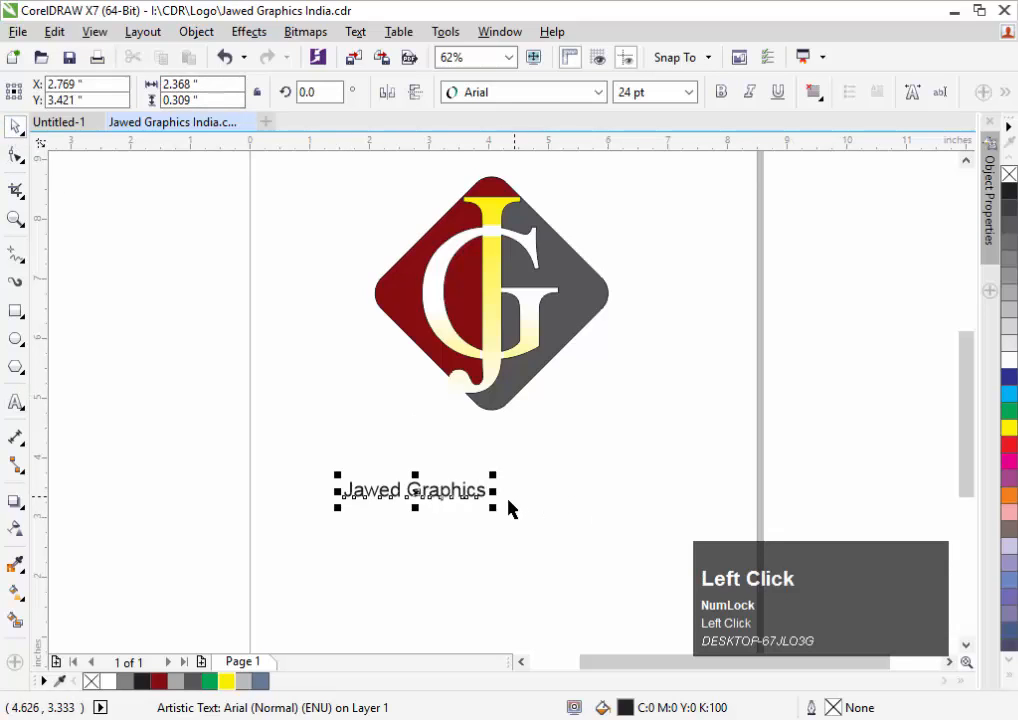
Enlarge the Jawed Graphics text, set its font to TimelessTLig, and move it beneath the diamond
left_click_drag(497, 508, 691, 627)
left_click(550, 92)
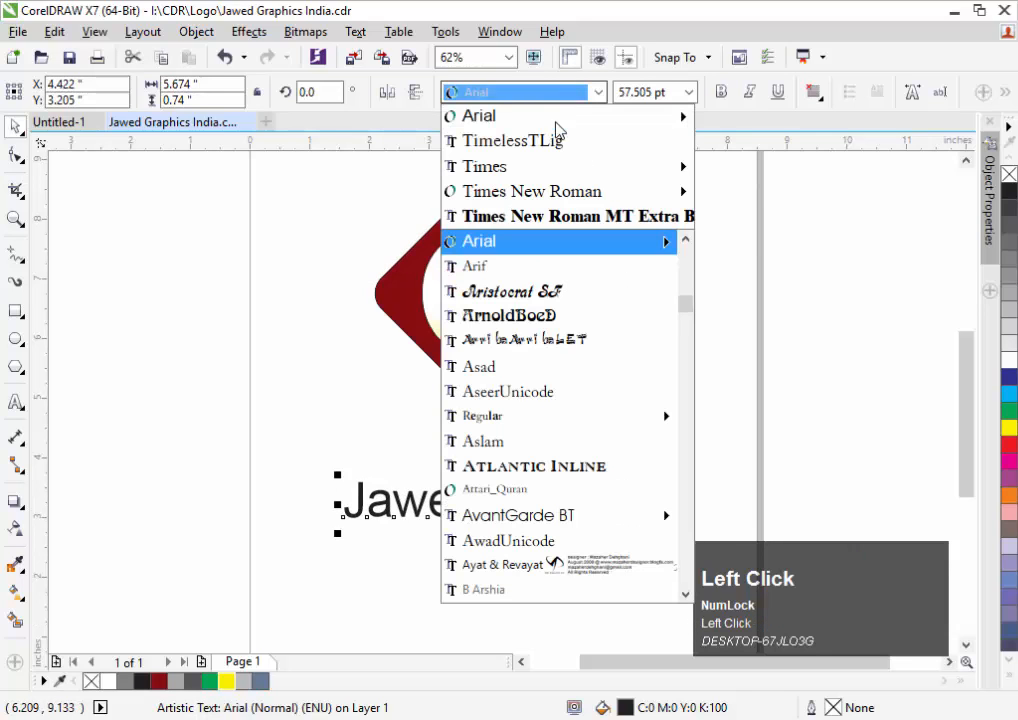
left_click(557, 140)
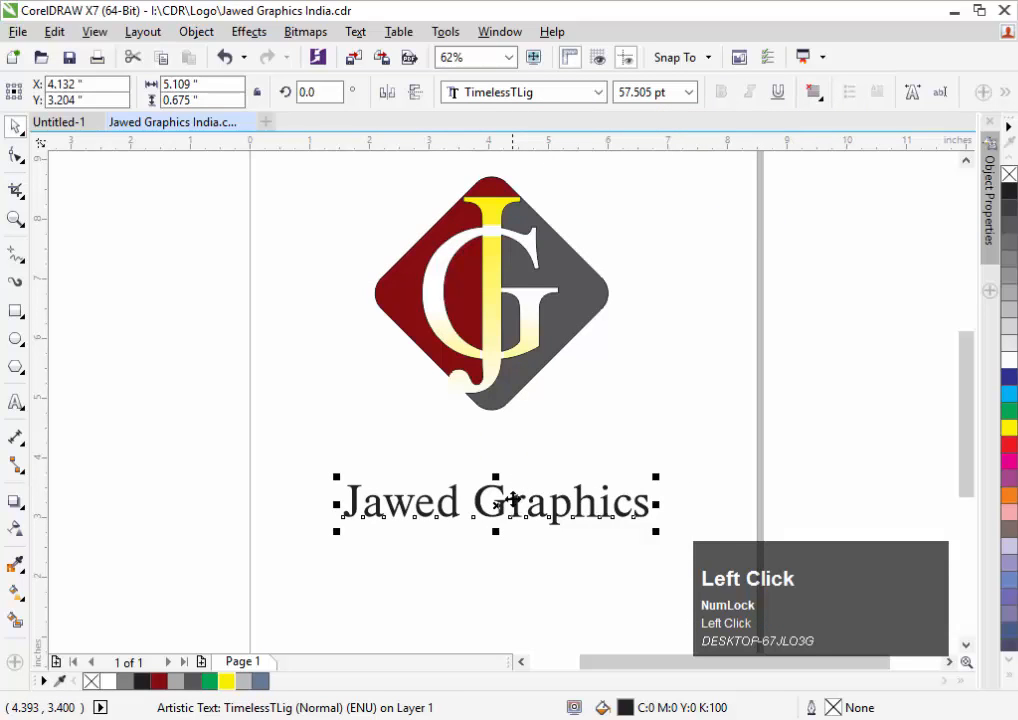
left_click_drag(510, 503, 507, 442)
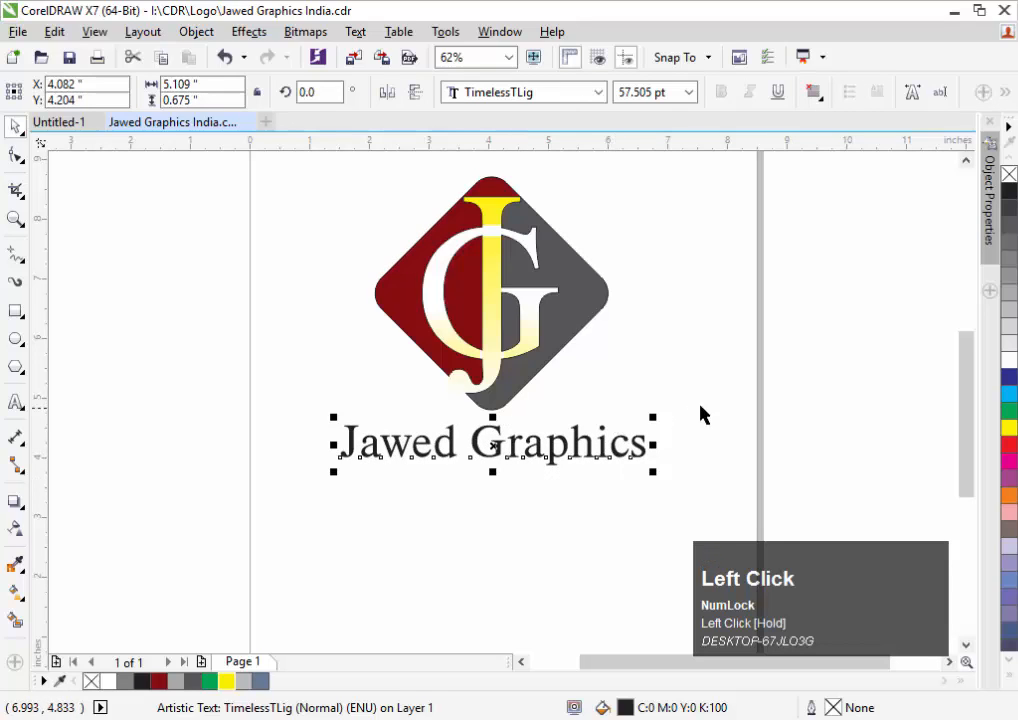
left_click_drag(707, 163, 324, 420)
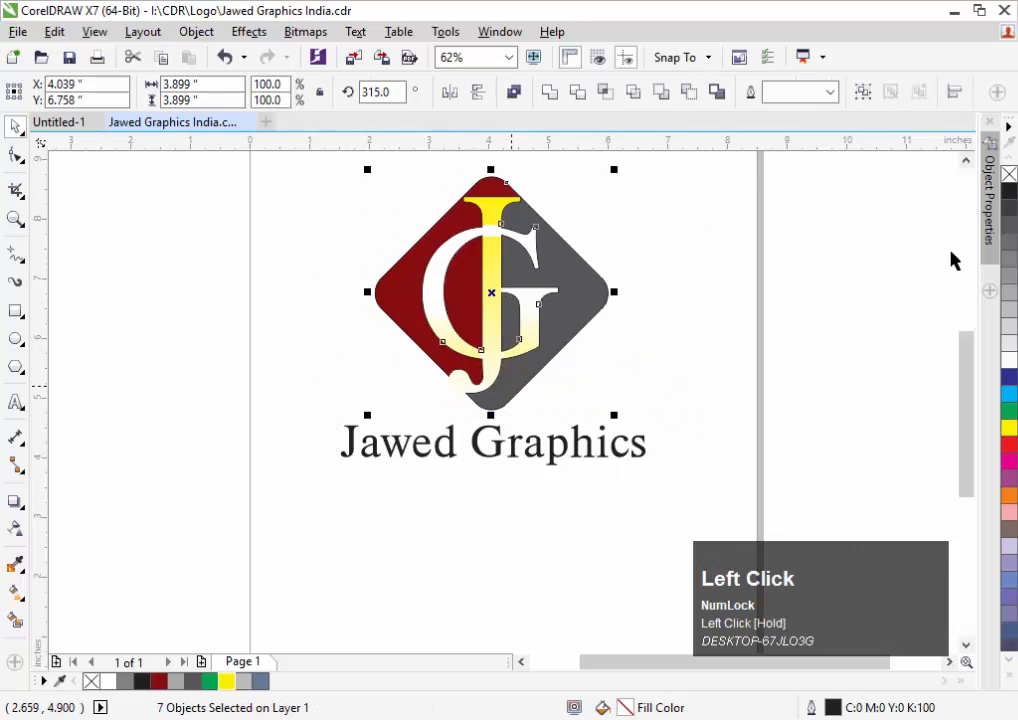
Remove the logo pieces' outline, group them, and centre the Jawed Graphics text under the group
right_click(1008, 178)
key("ctrl+g")
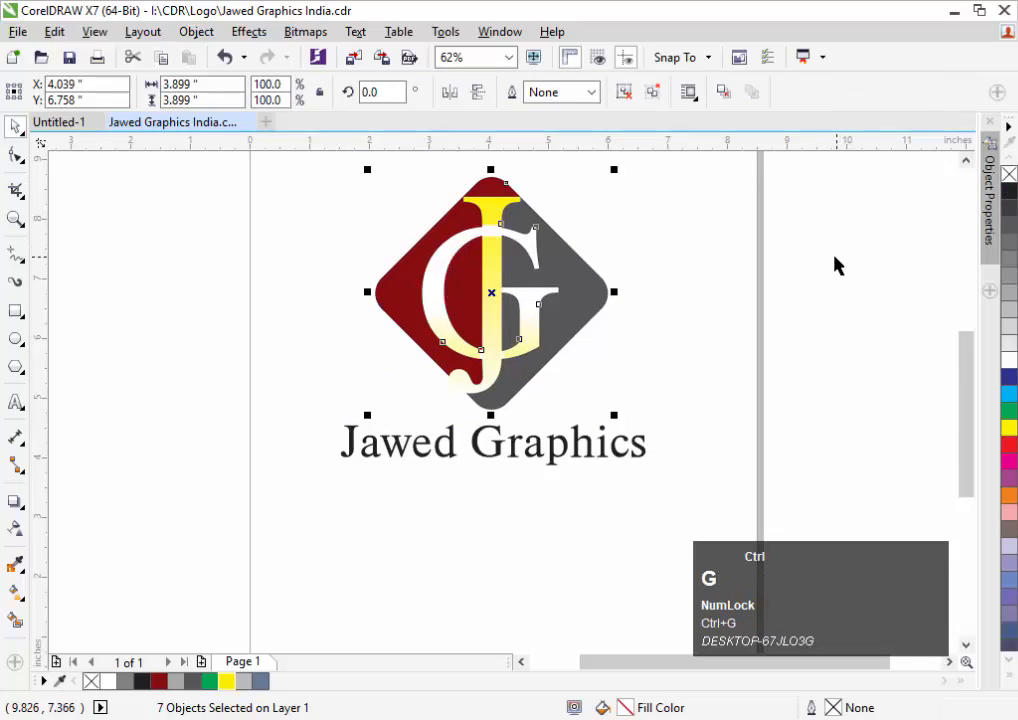
left_click(586, 454)
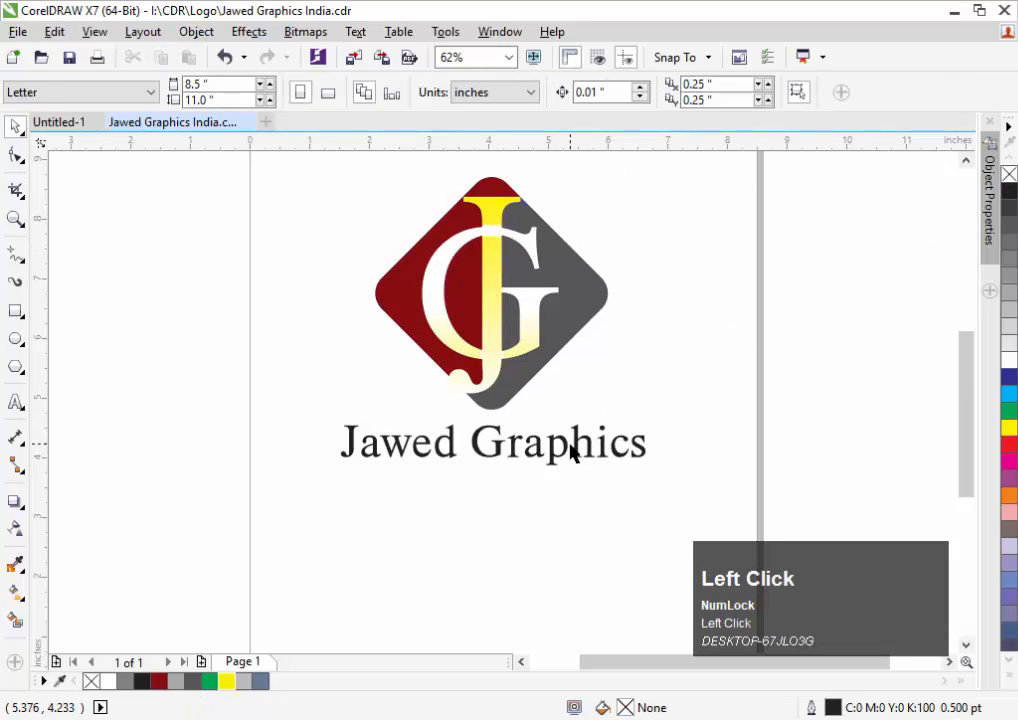
left_click(568, 446)
left_click(586, 310, "shift")
key("c")
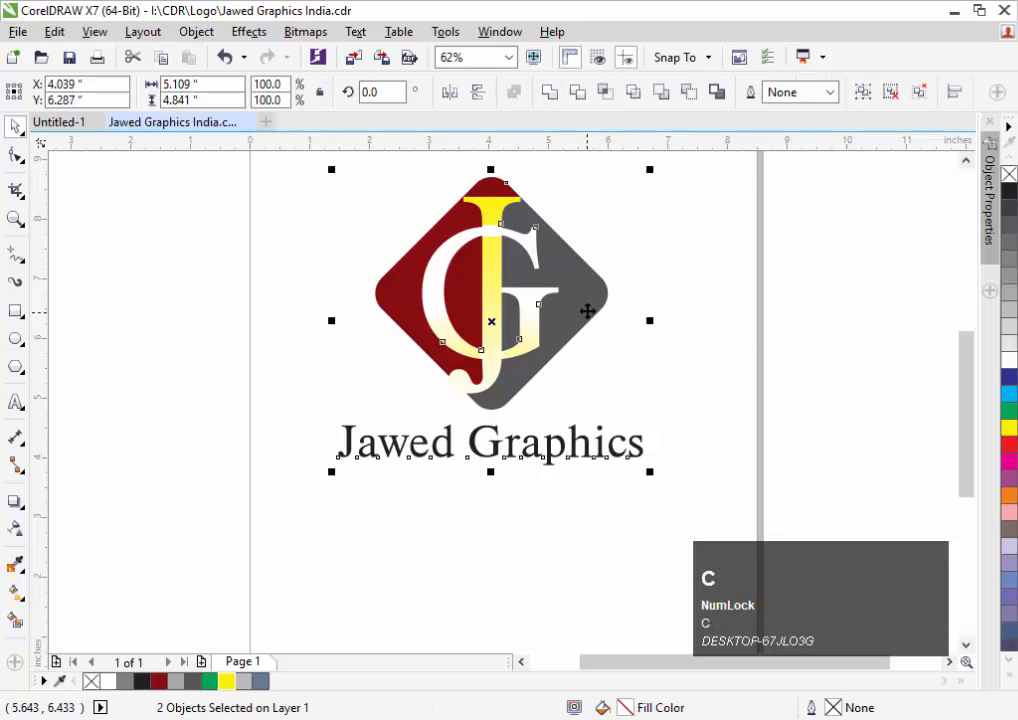
left_click(586, 308, "shift")
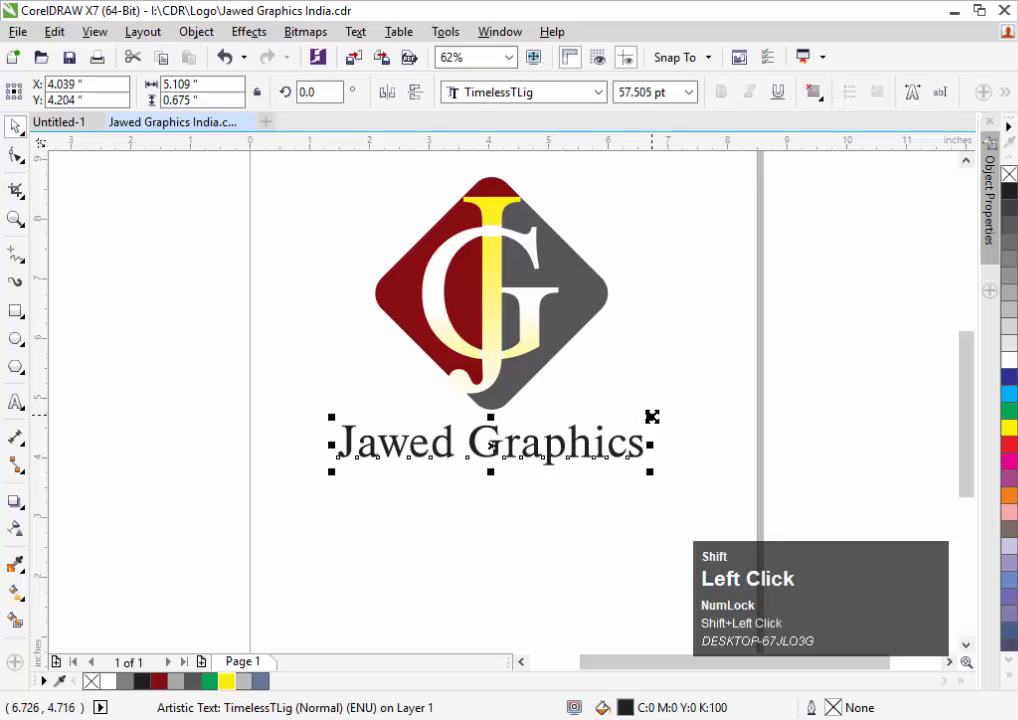
Scale the Jawed Graphics text to about the logo's width (58.859 pt) and colour it dark red
left_click_drag(652, 417, 670, 412)
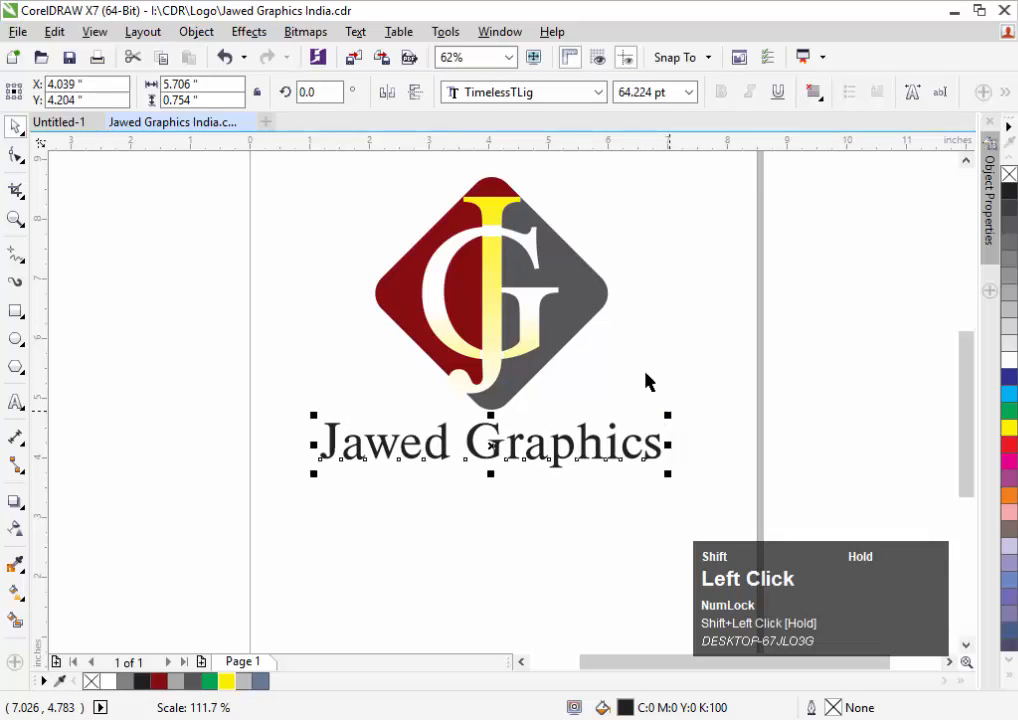
left_click(695, 357)
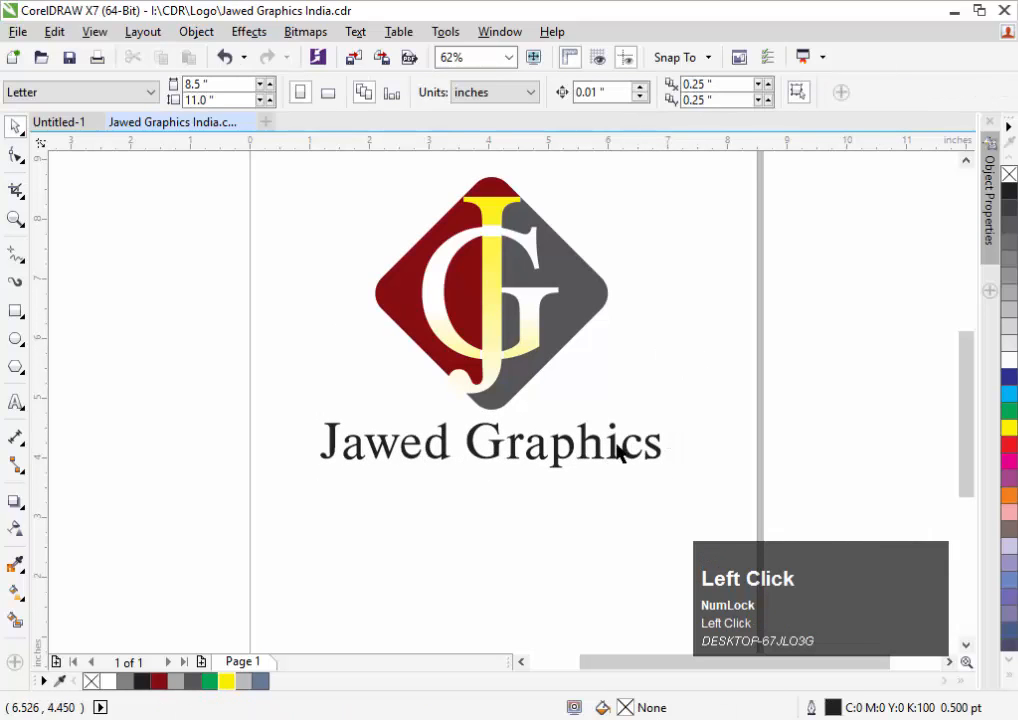
left_click(588, 452)
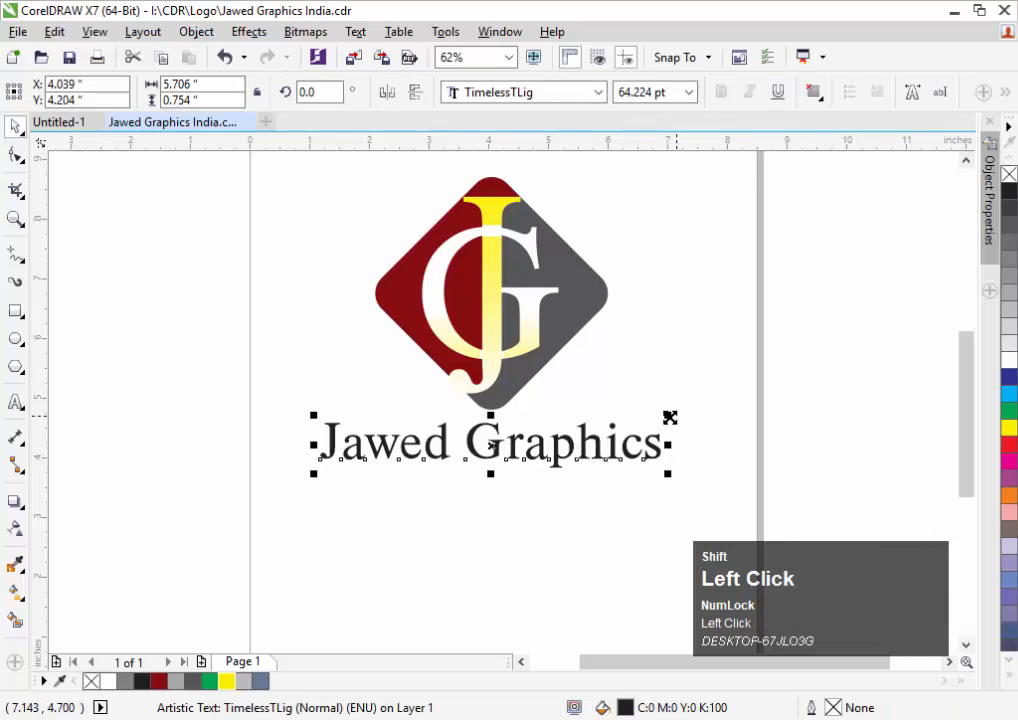
left_click_drag(667, 418, 652, 421)
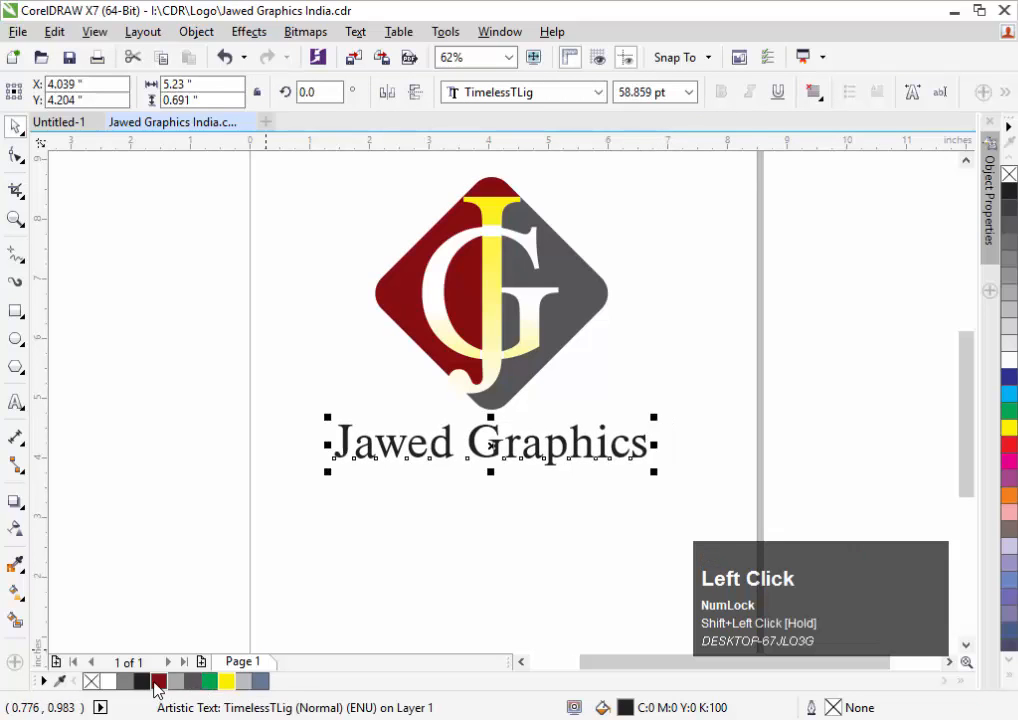
left_click(158, 681)
left_click(481, 534)
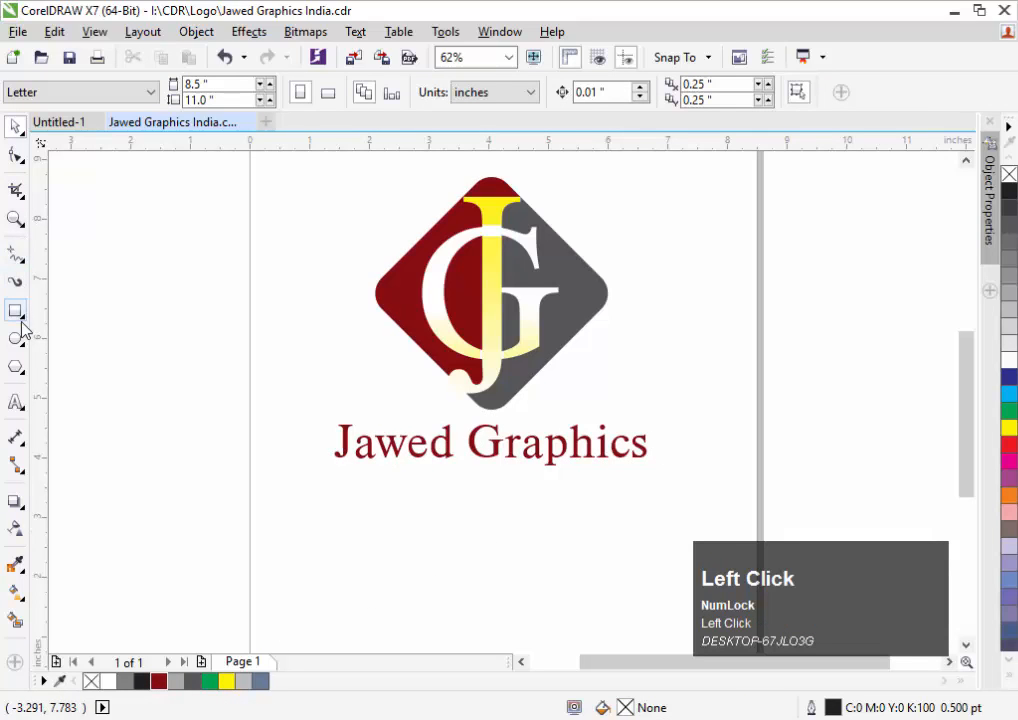
Type the contact phone number, with its country code, as a new text line below the Jawed Graphics title
left_click(26, 404)
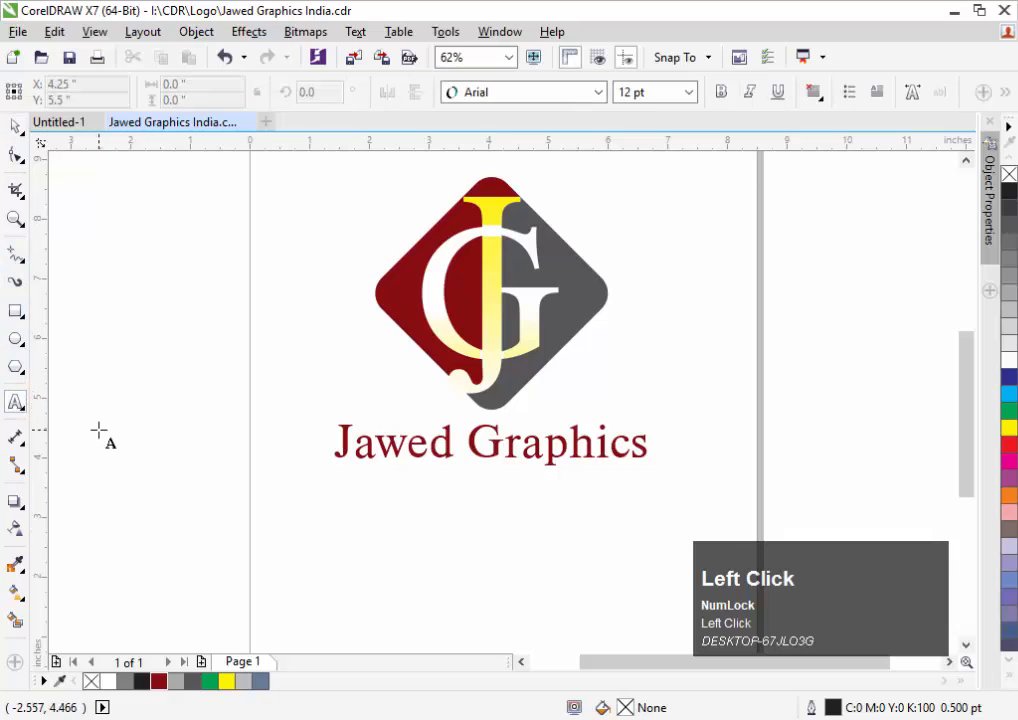
left_click(369, 520)
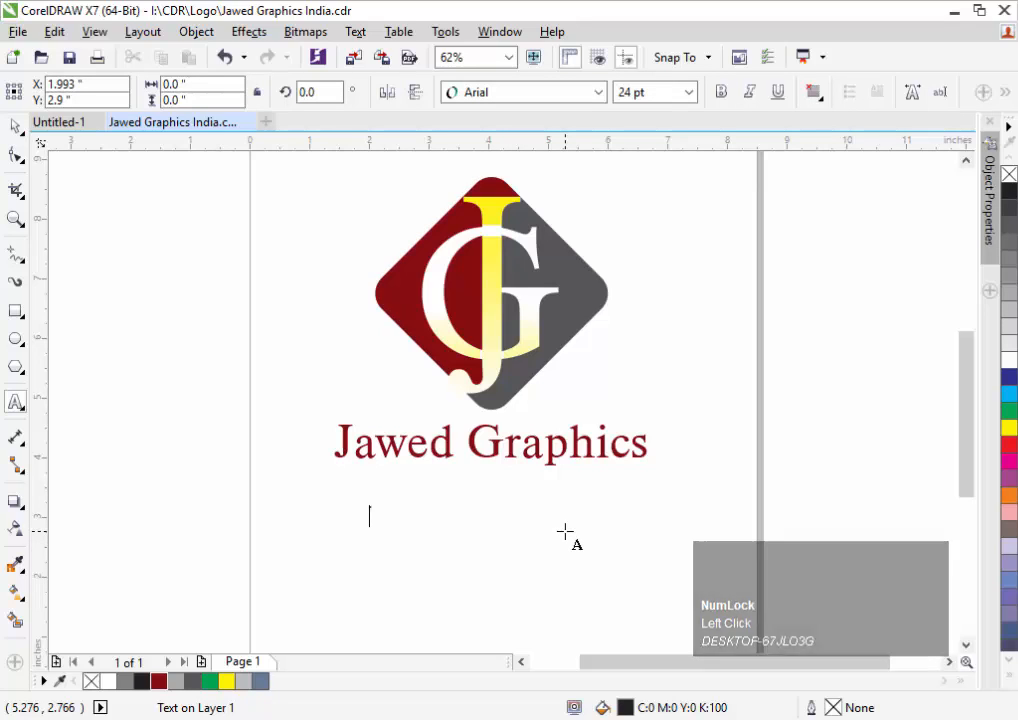
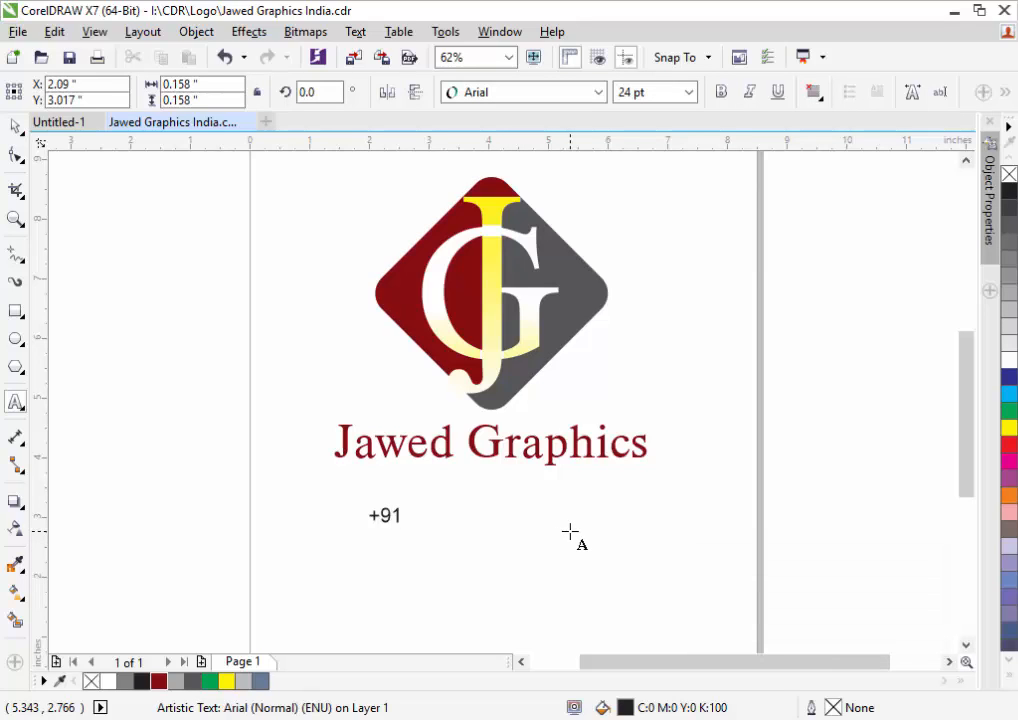
key("space")
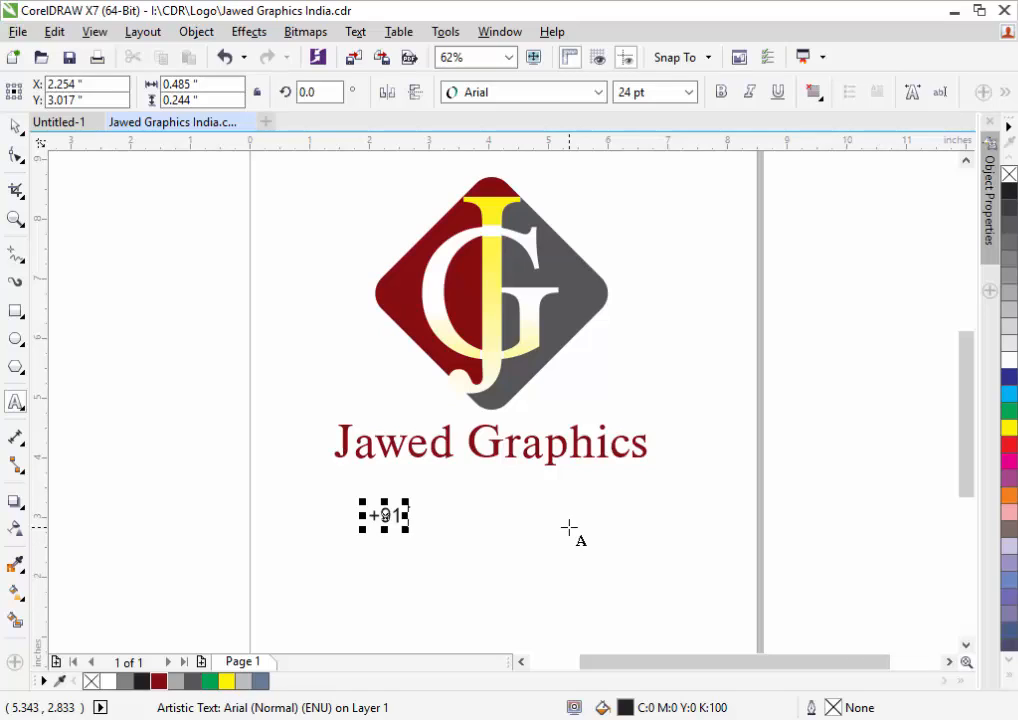
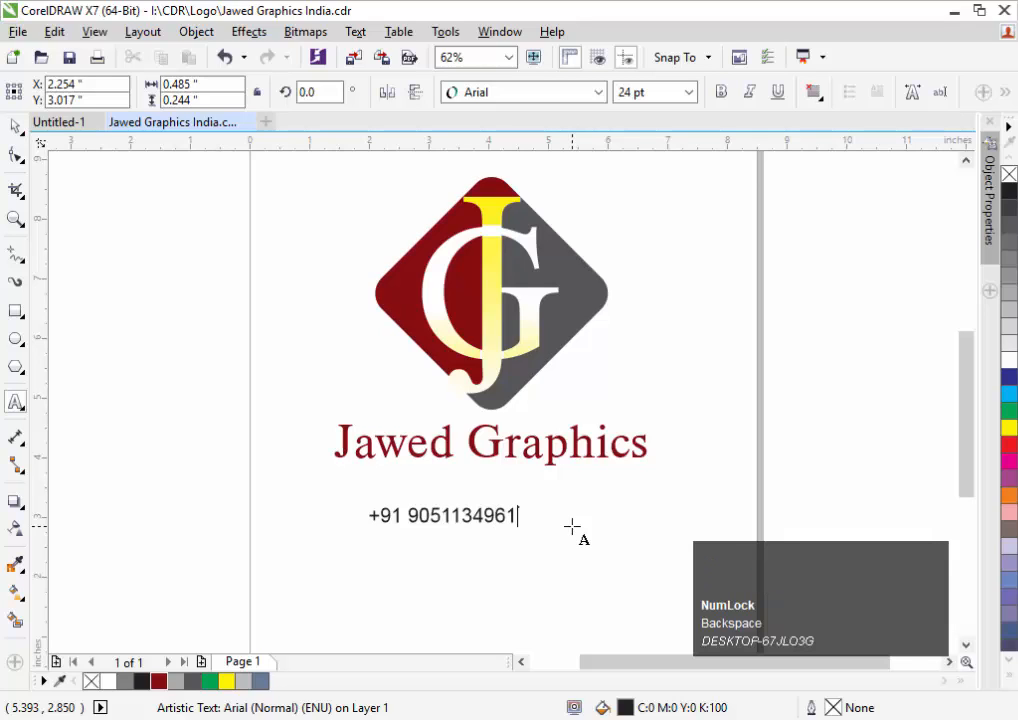
key("Escape")
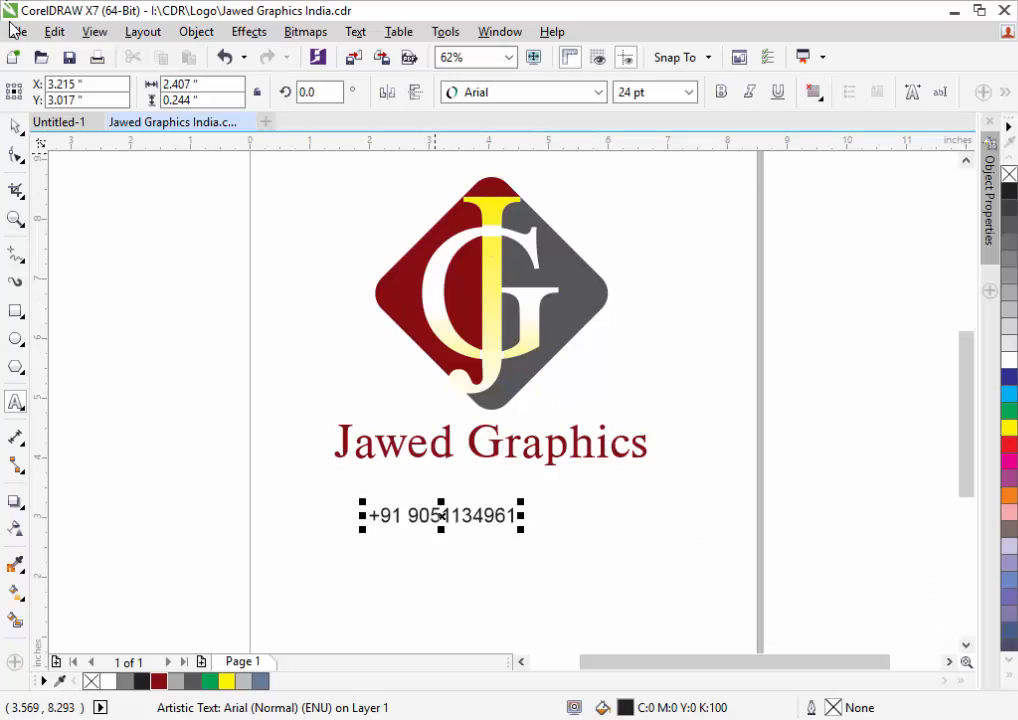
left_click(16, 127)
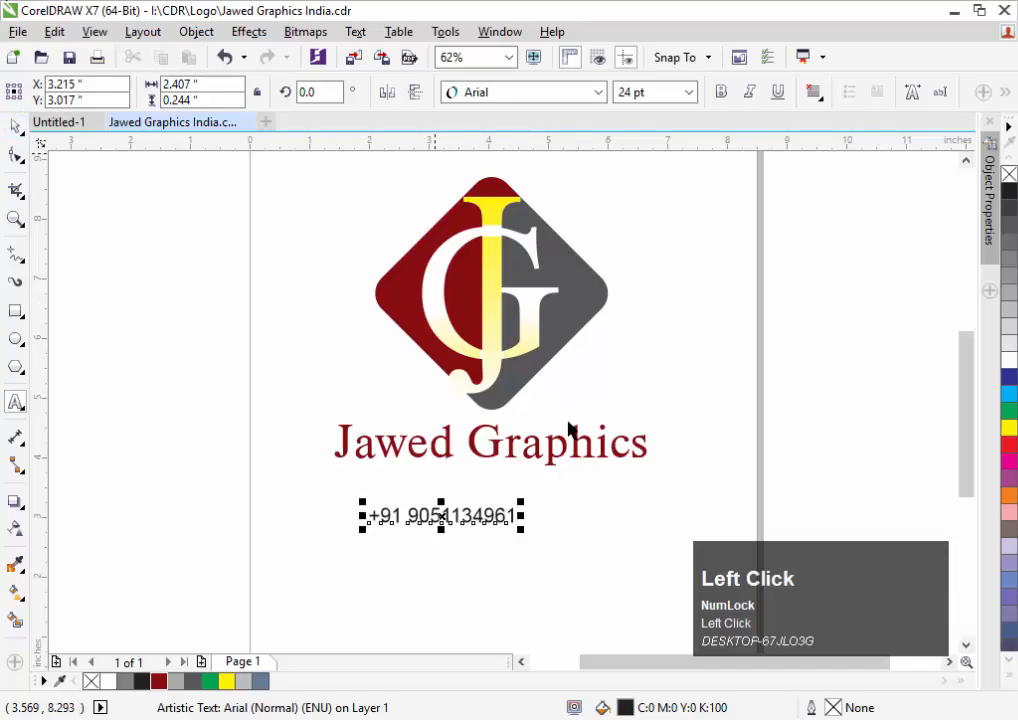
Enlarge the phone number text and centre-align it with the title and the logo
left_click(537, 500, "shift")
left_click_drag(537, 500, 584, 501)
left_click_drag(688, 424, 214, 604)
key("c")
key("c")
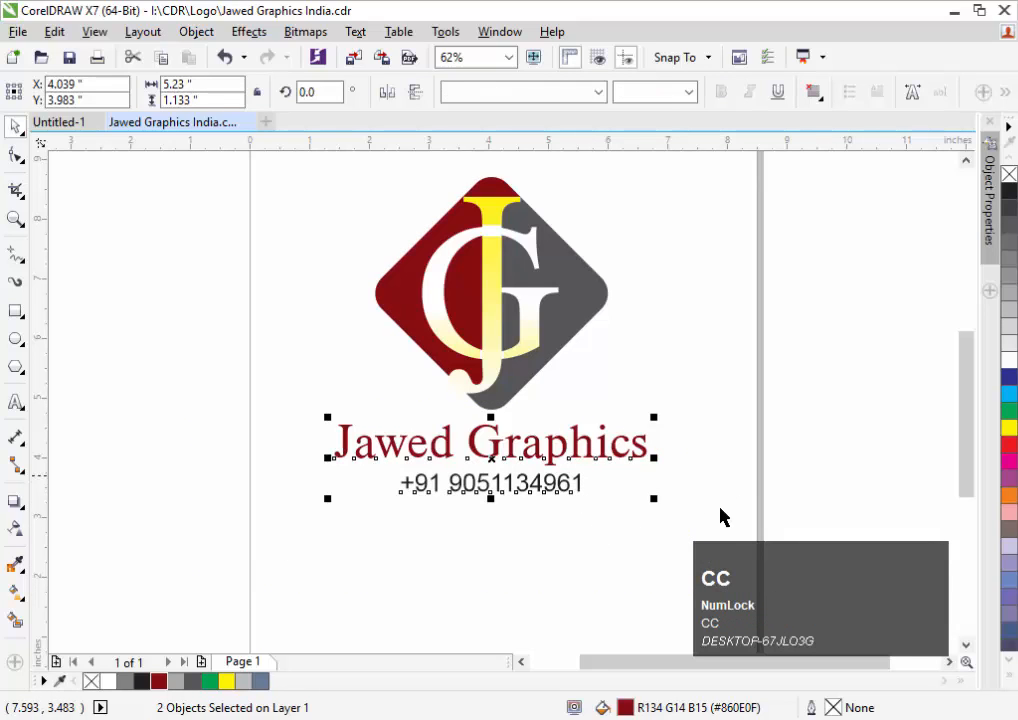
left_click_drag(721, 509, 89, 157)
key("c")
key("c")
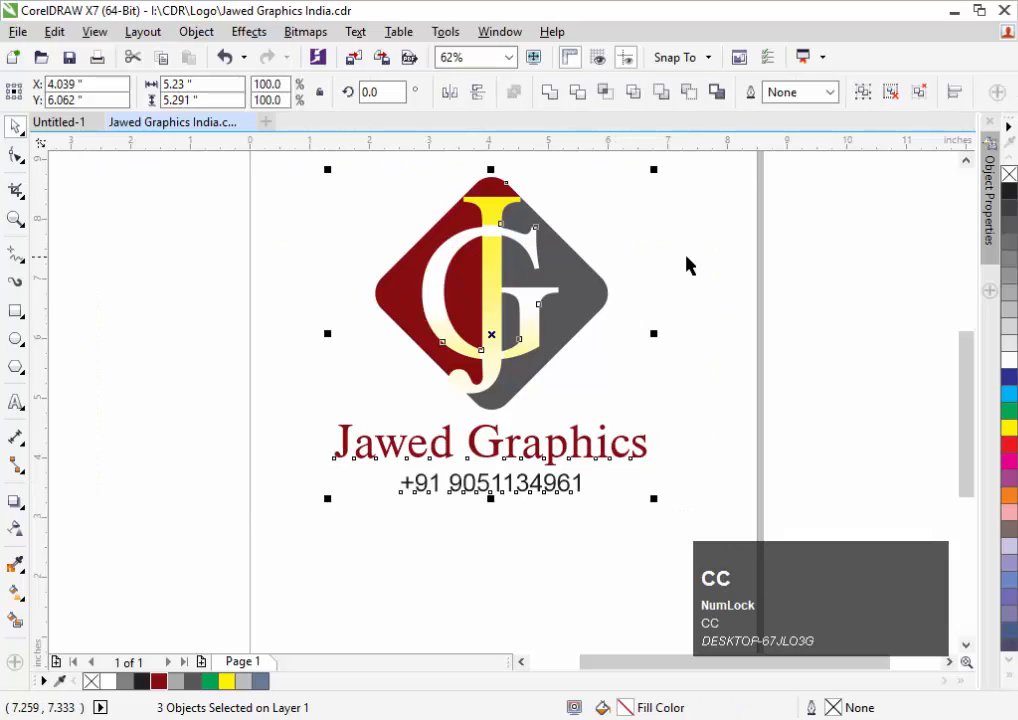
left_click(687, 265)
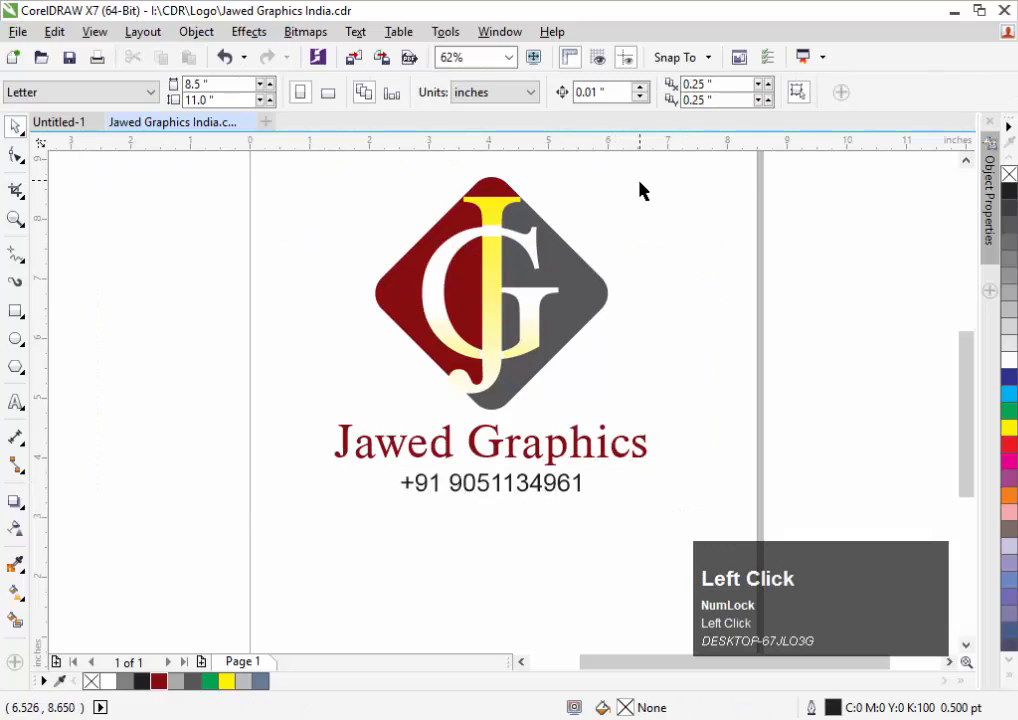
Group the logo and text, shrink the group, make the page landscape, and move the group off the page to the left
key("F3")
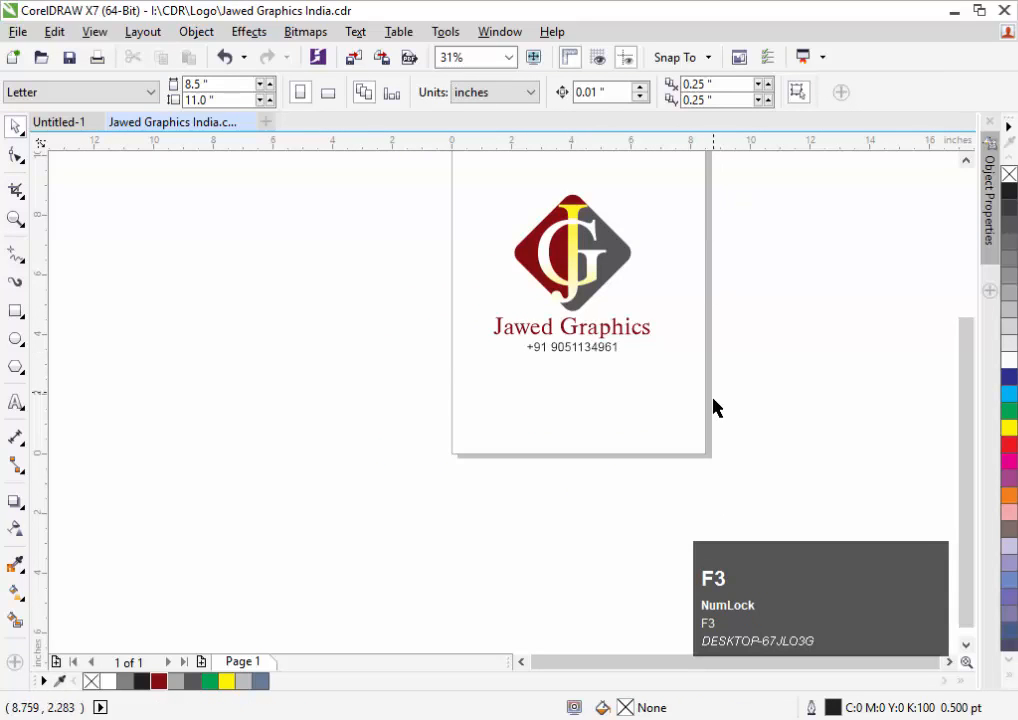
left_click_drag(716, 409, 373, 154)
key("ctrl+g")
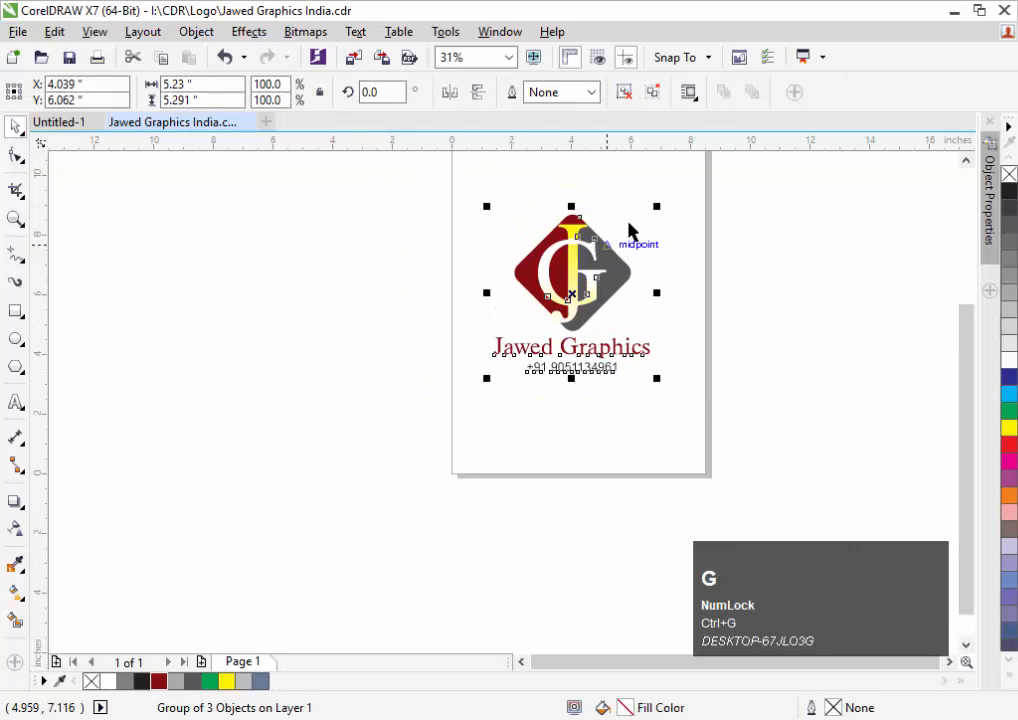
left_click_drag(659, 205, 650, 214)
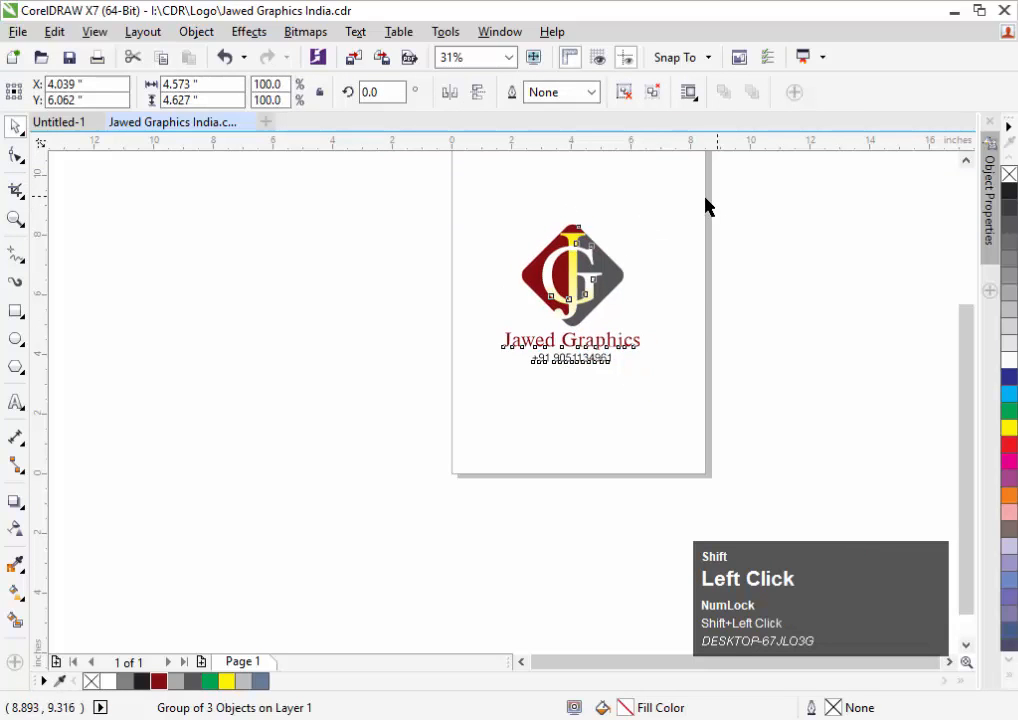
left_click(704, 204)
left_click(327, 92)
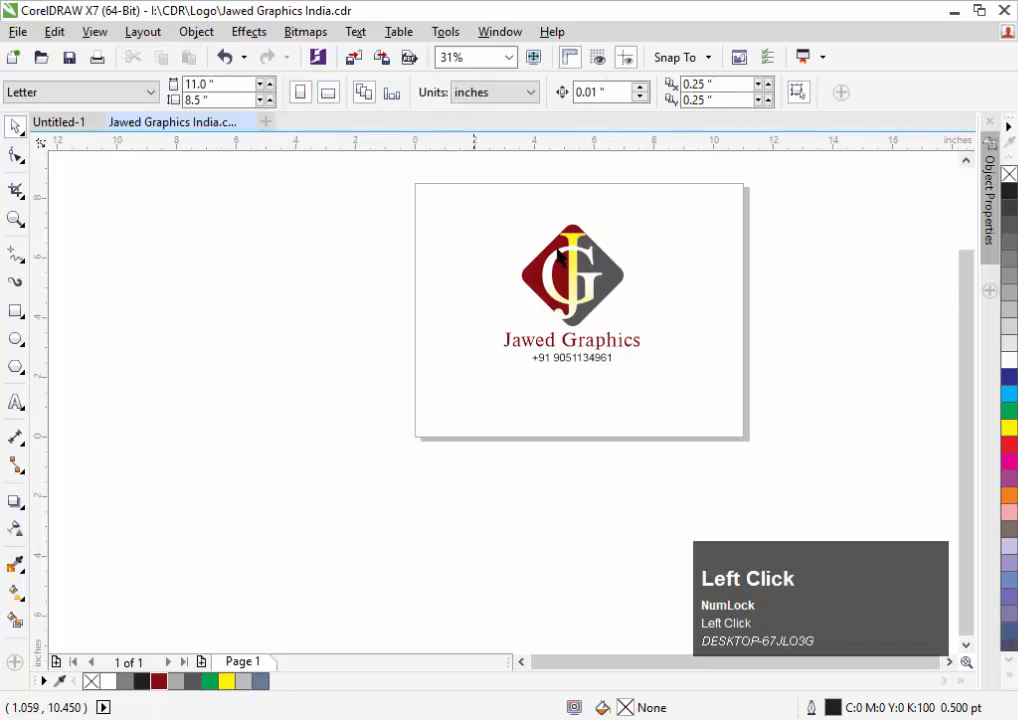
left_click_drag(543, 272, 240, 252)
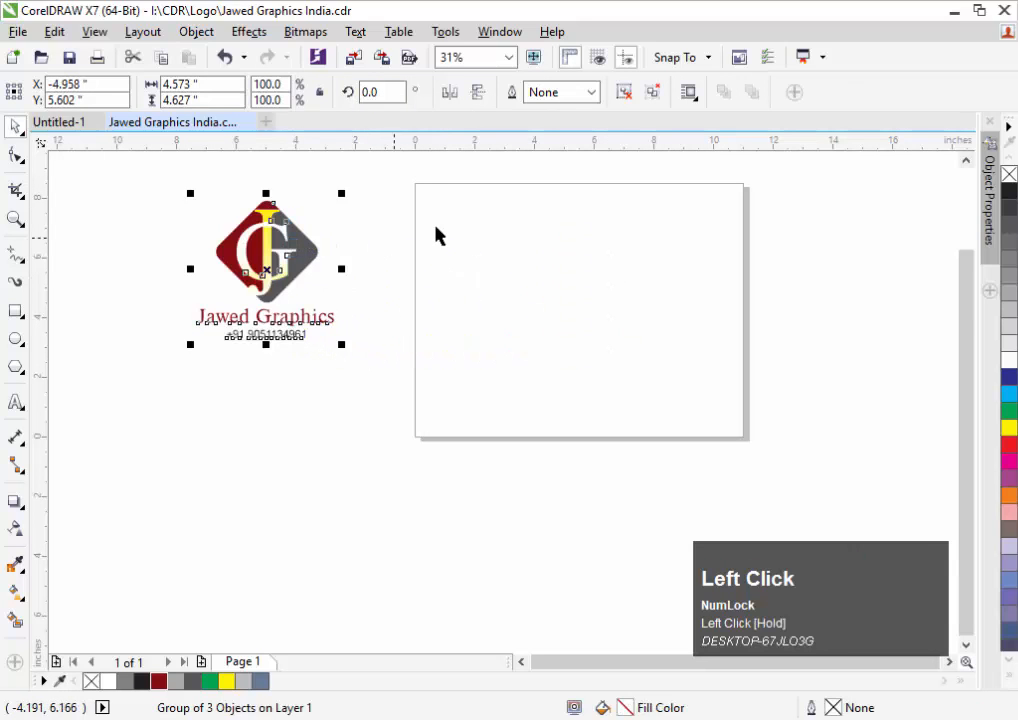
left_click(443, 229)
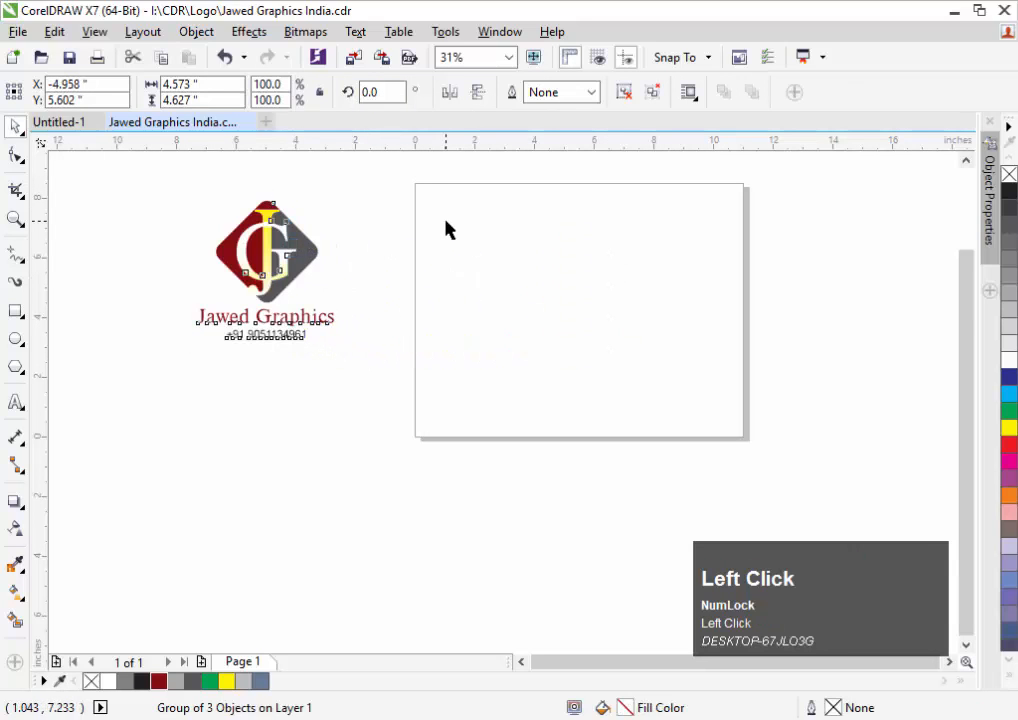
Create a page-sized rectangle, scale it to about 90% around its centre, and fill it dark red
double_click(15, 314)
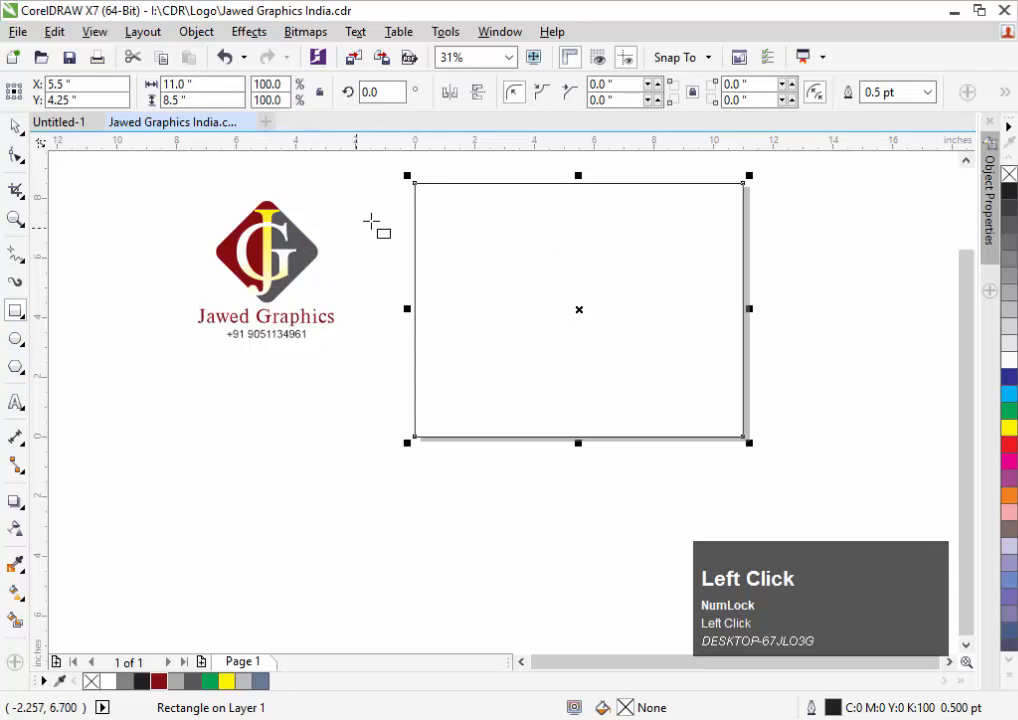
key("space")
left_click_drag(409, 175, 430, 191)
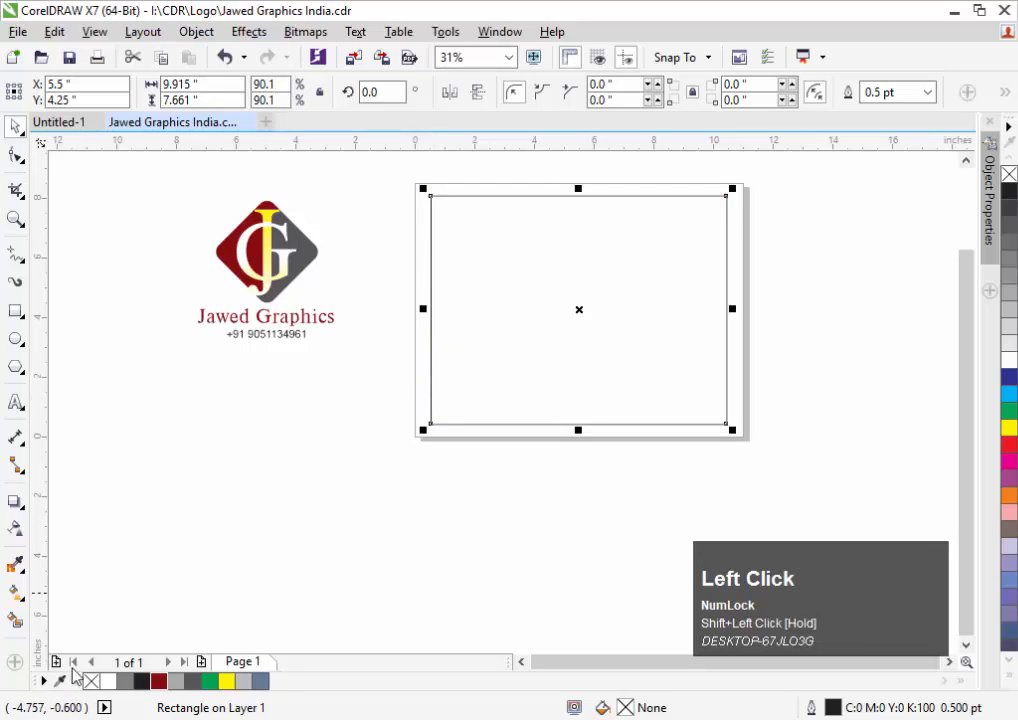
left_click(158, 682)
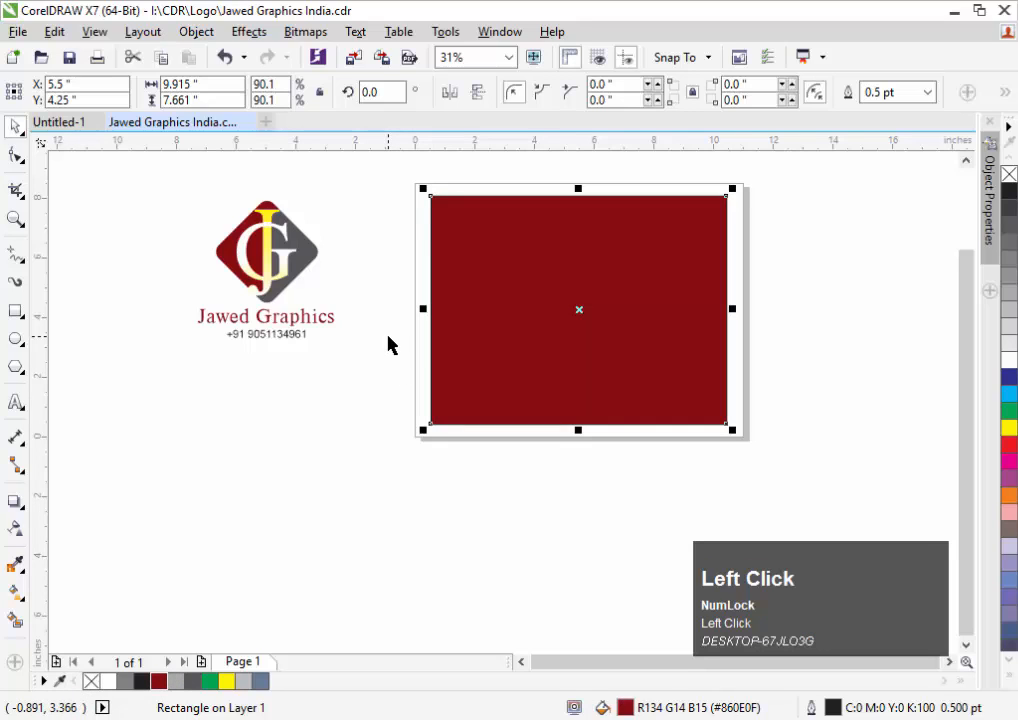
key("F11")
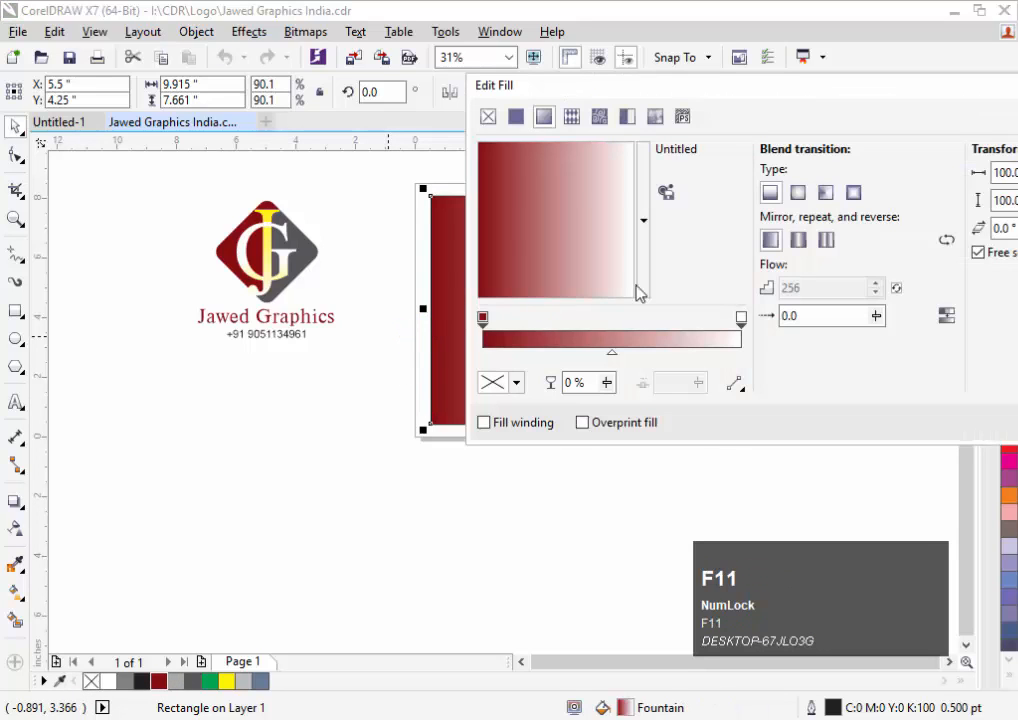
Make the fill an elliptical gradient and switch the start colour's picker to CMYK
left_click(797, 192)
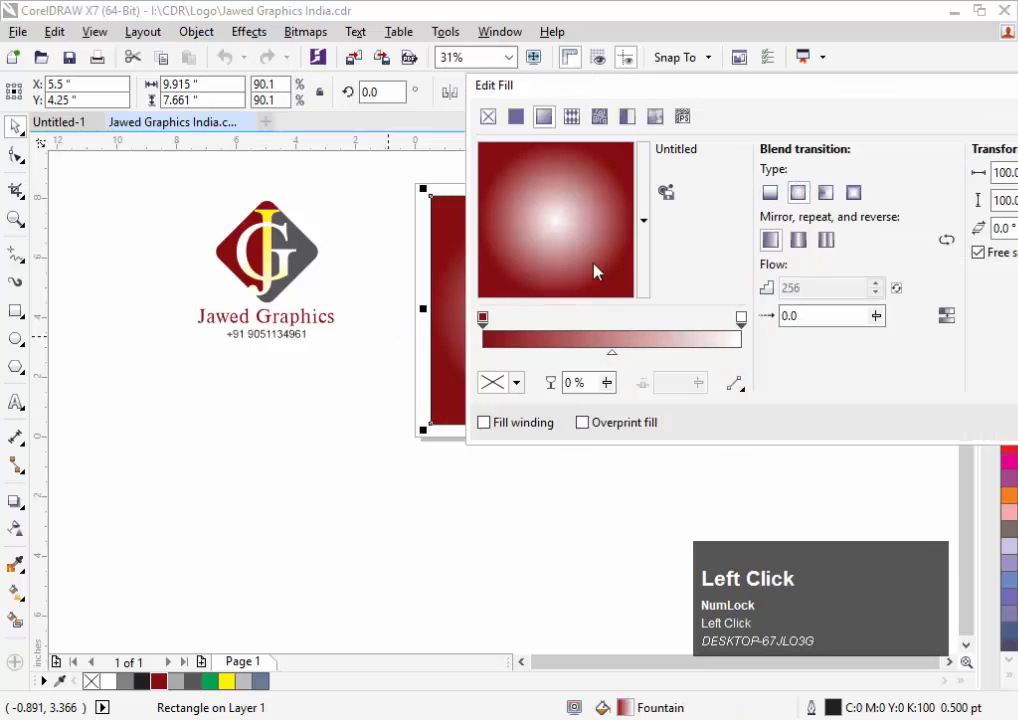
left_click(483, 324)
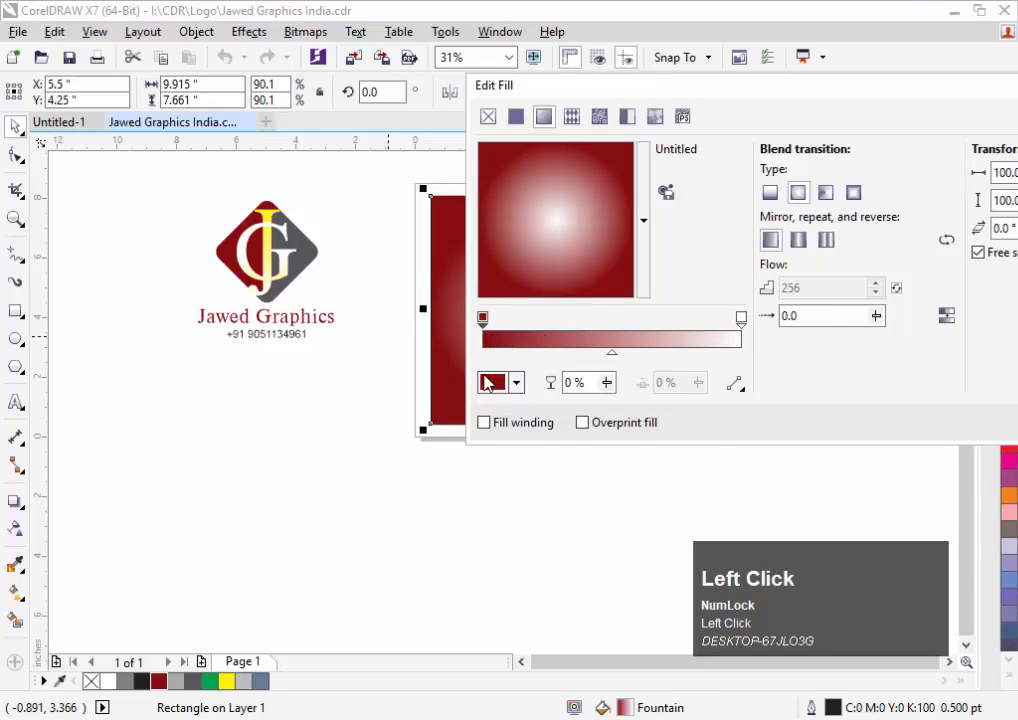
left_click(492, 382)
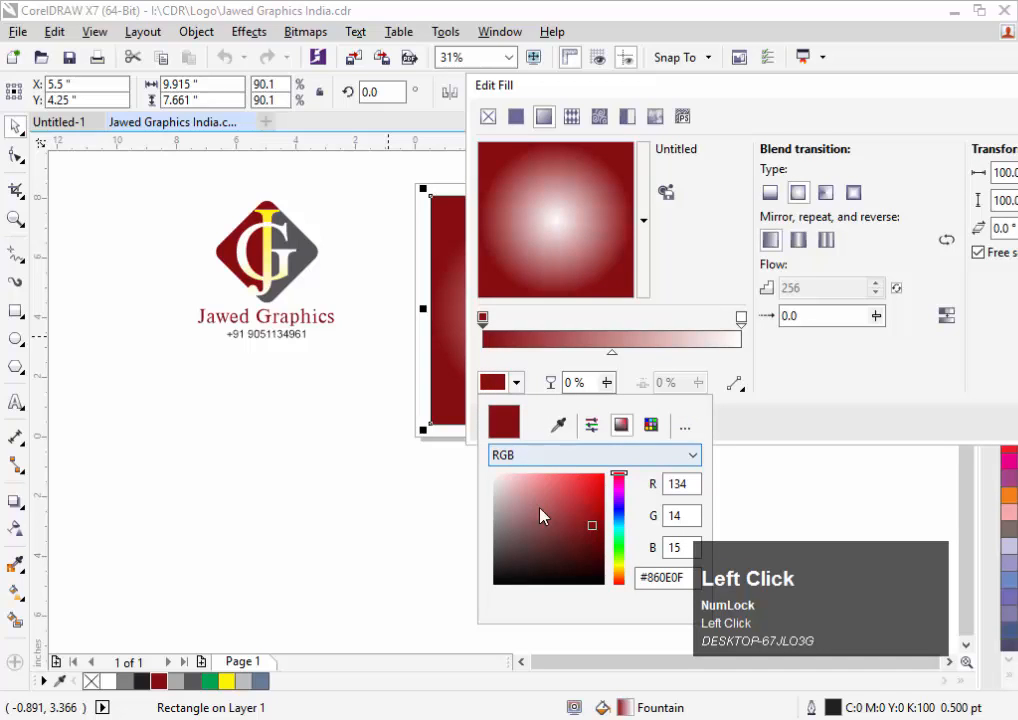
mouse_move(545, 526)
left_mouse_down()
mouse_move(520, 520)
mouse_move(518, 491)
mouse_move(500, 482)
left_mouse_up()
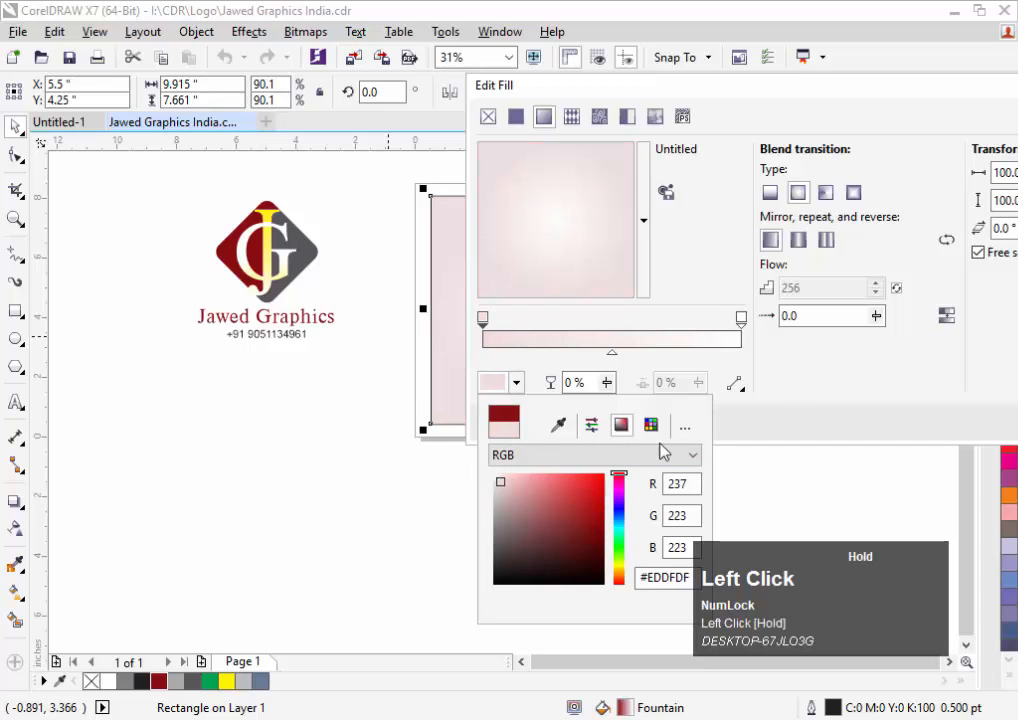
left_click(925, 386)
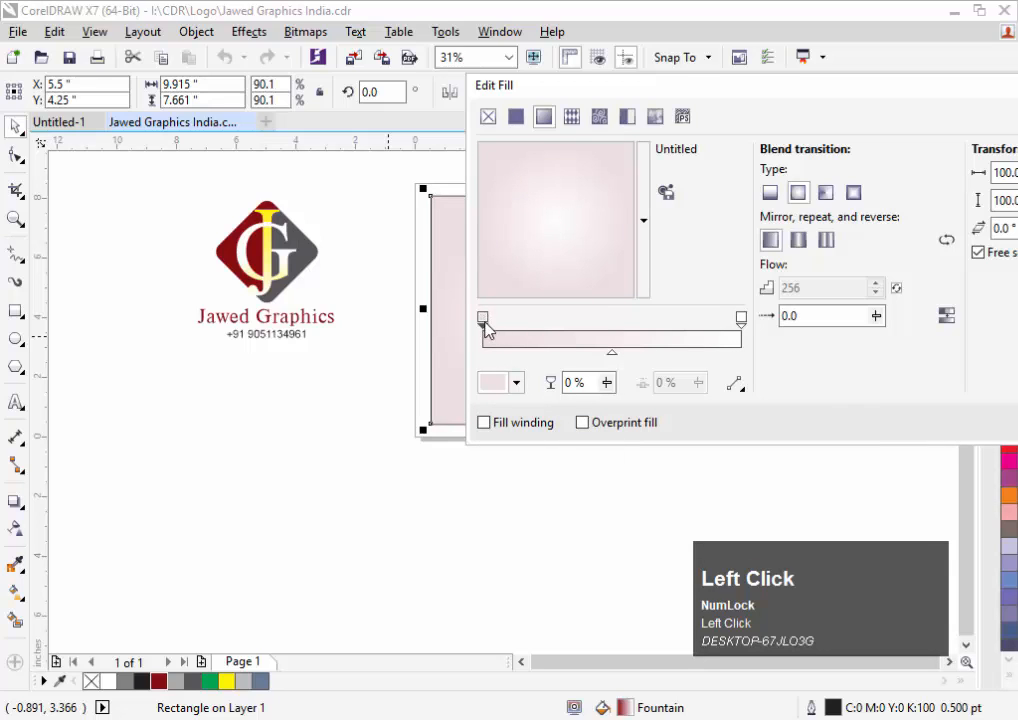
left_click(516, 382)
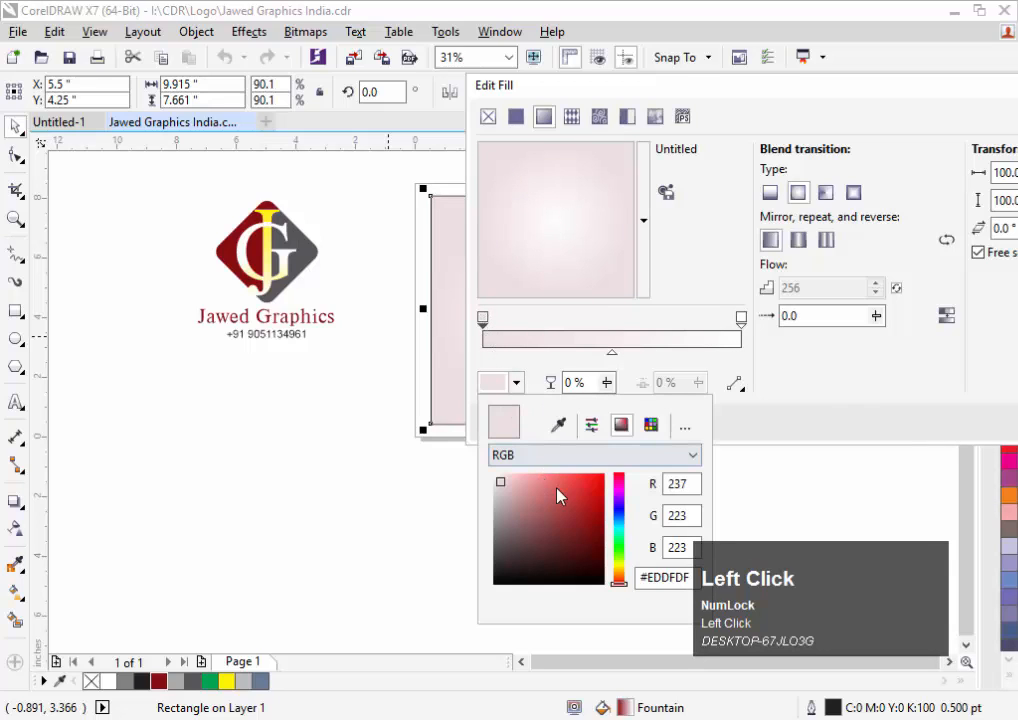
left_click(659, 470)
left_click(618, 486)
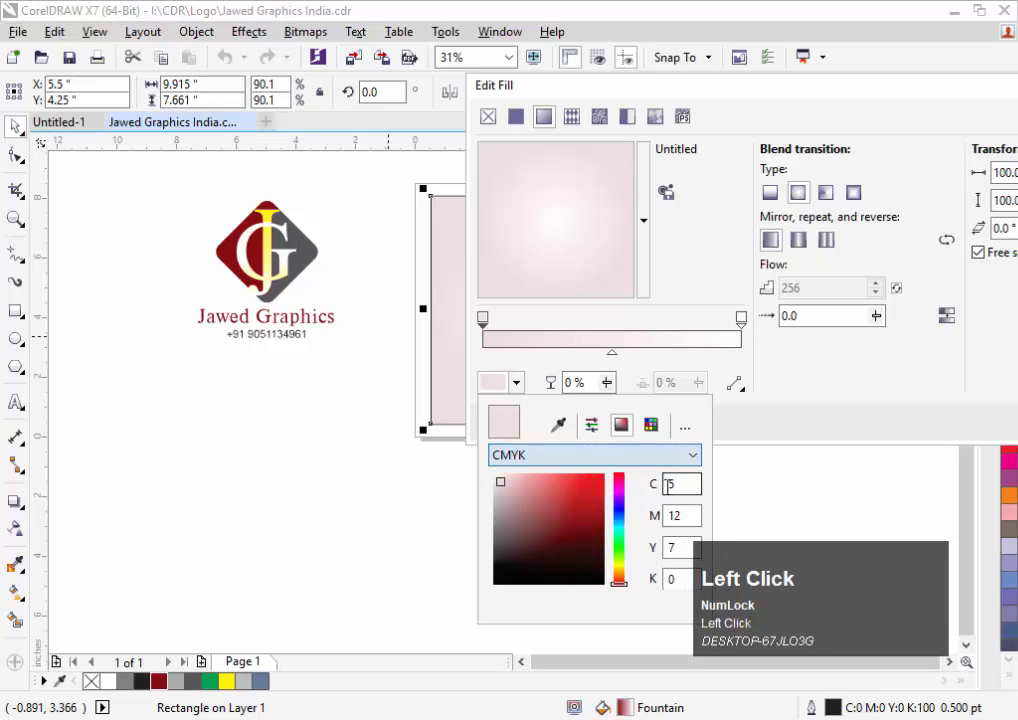
Try start-colour values of cyan 0, yellow 80 and magenta 60
double_click(666, 484)
type("0")
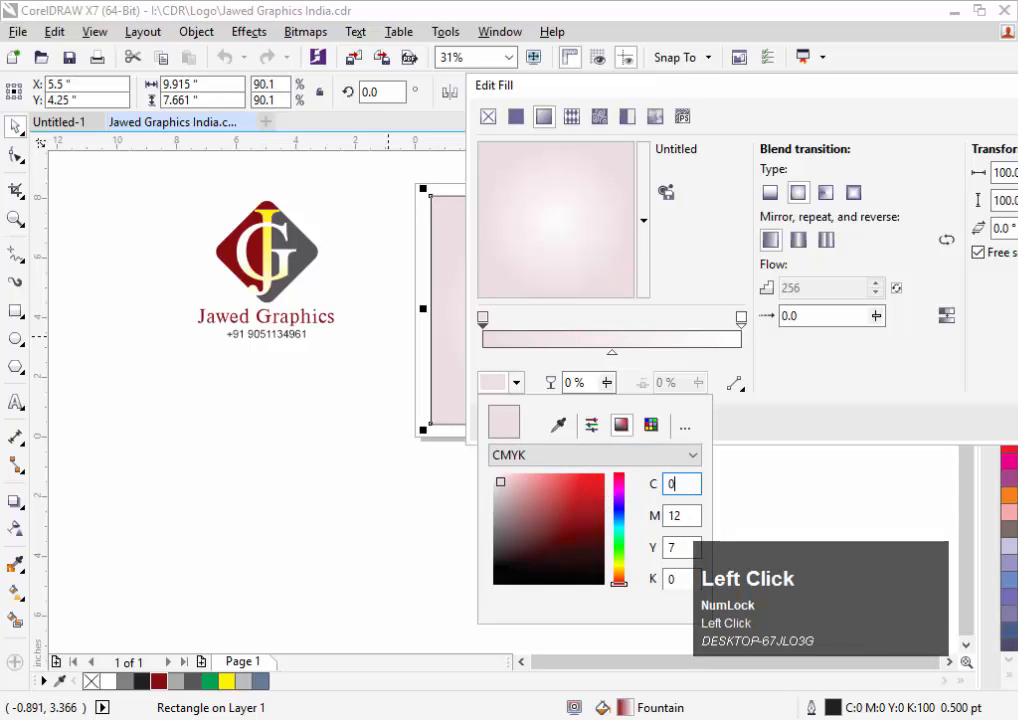
key("Tab")
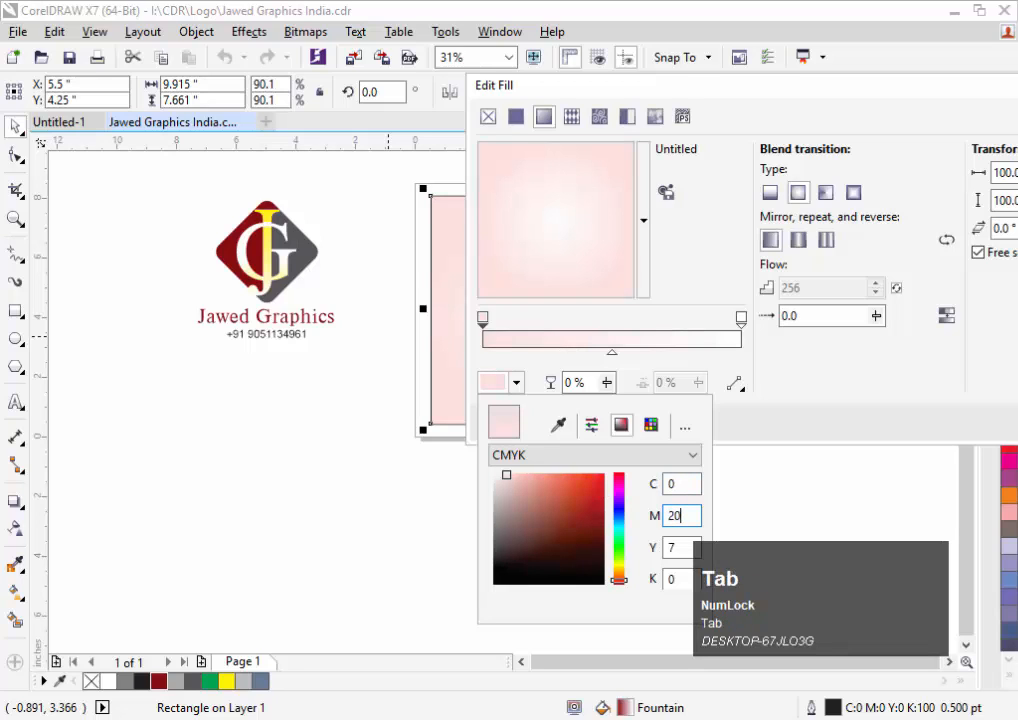
key("Tab")
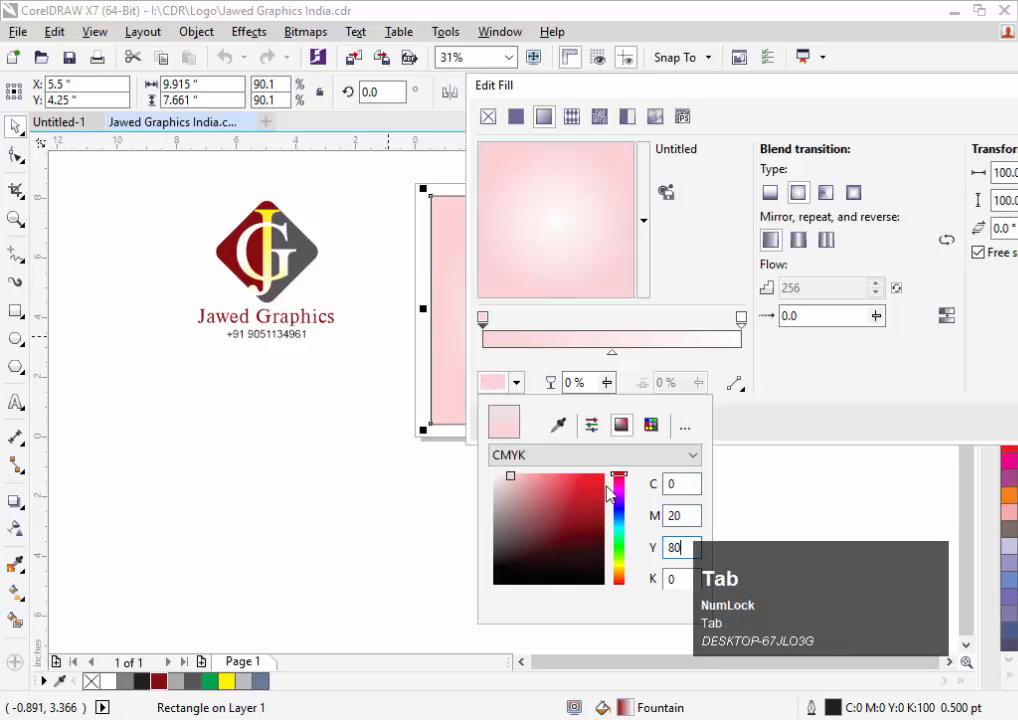
type("80")
key("Tab")
key("shift+Tab")
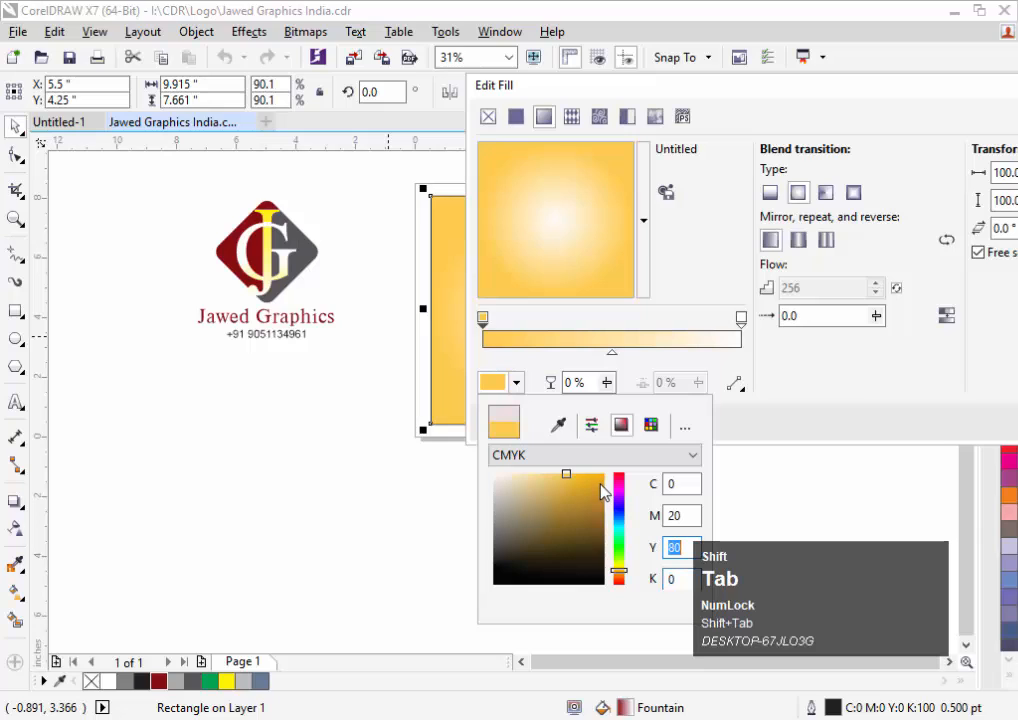
key("Tab")
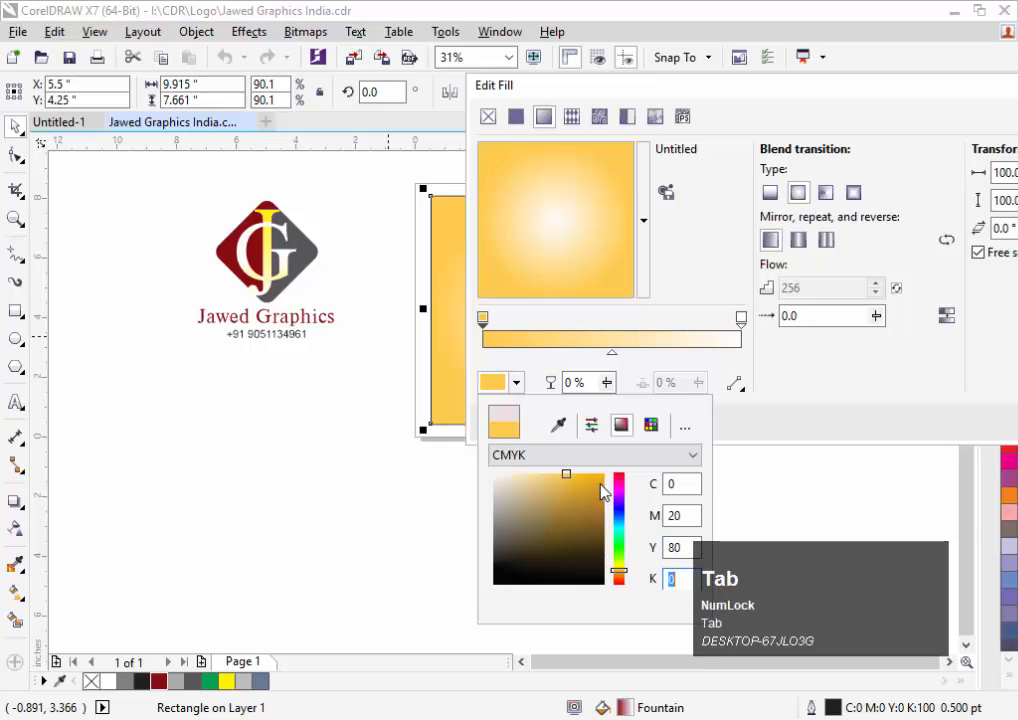
key("shift+Tab")
key("shift+Tab")
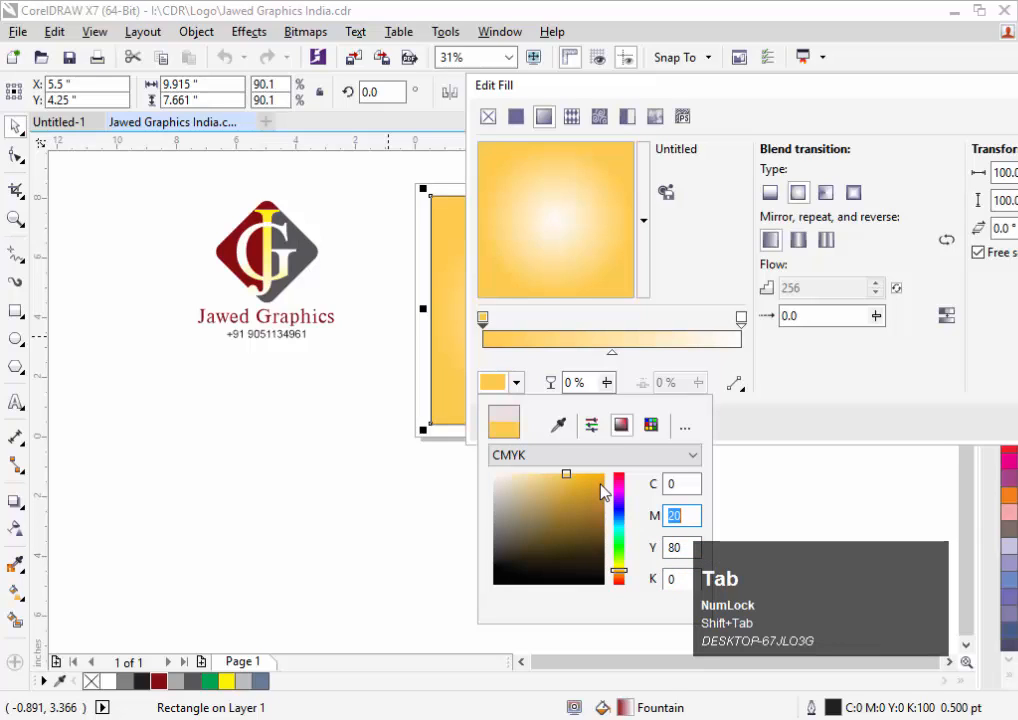
type("60")
key("Tab")
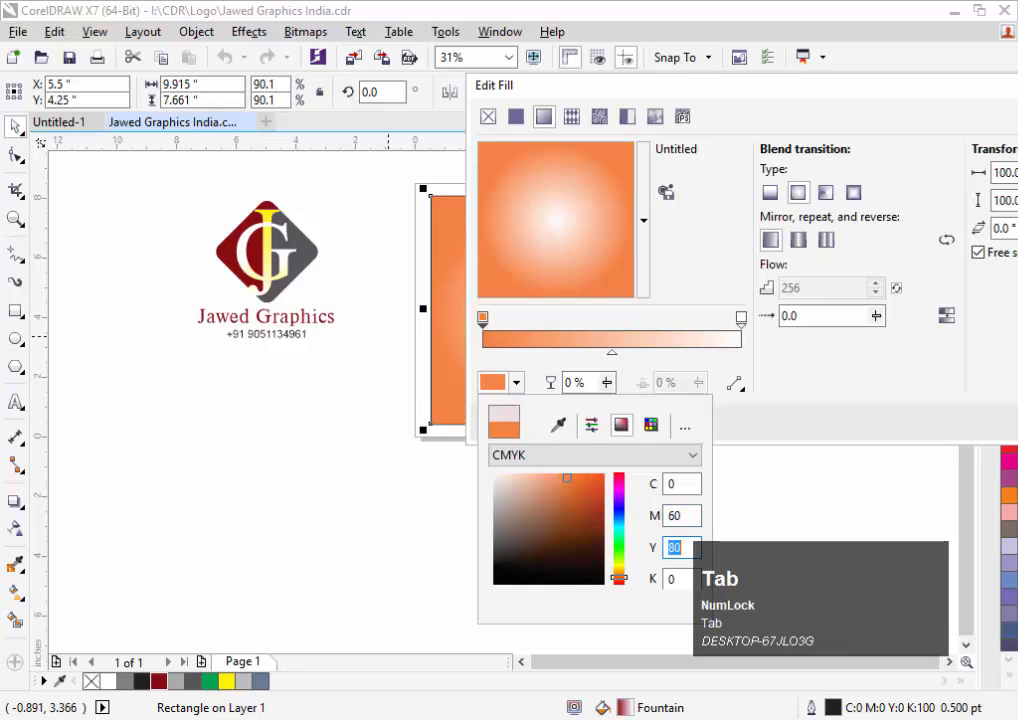
Lighten the start colour toward peach, bringing magenta down to 15 and yellow to 20
key("shift+Tab")
type("3")
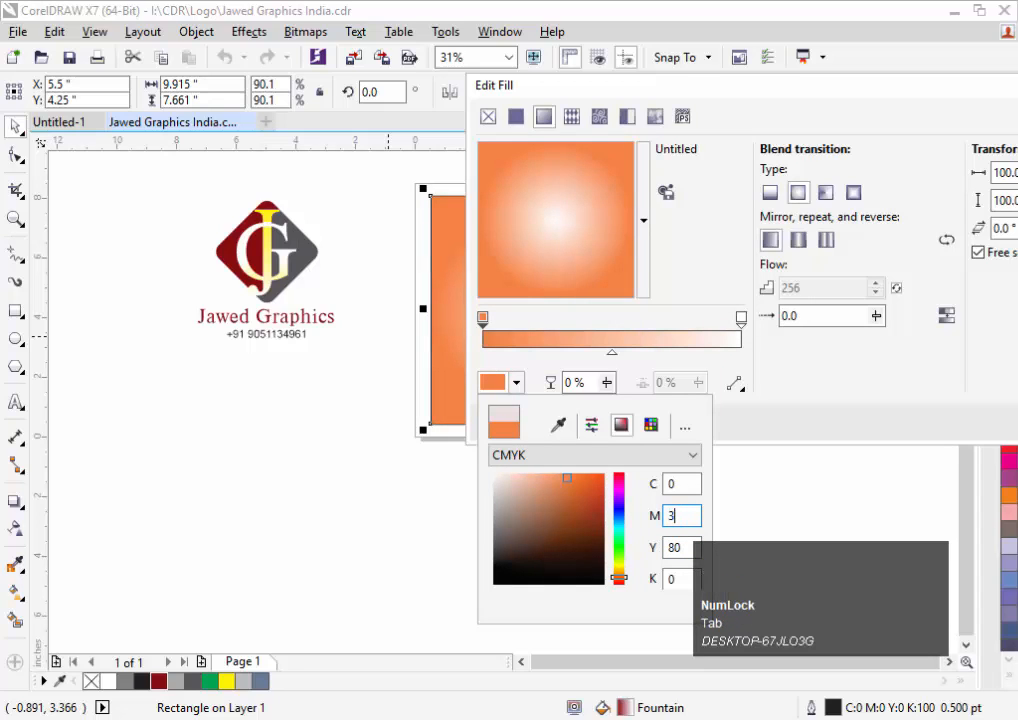
key("Tab")
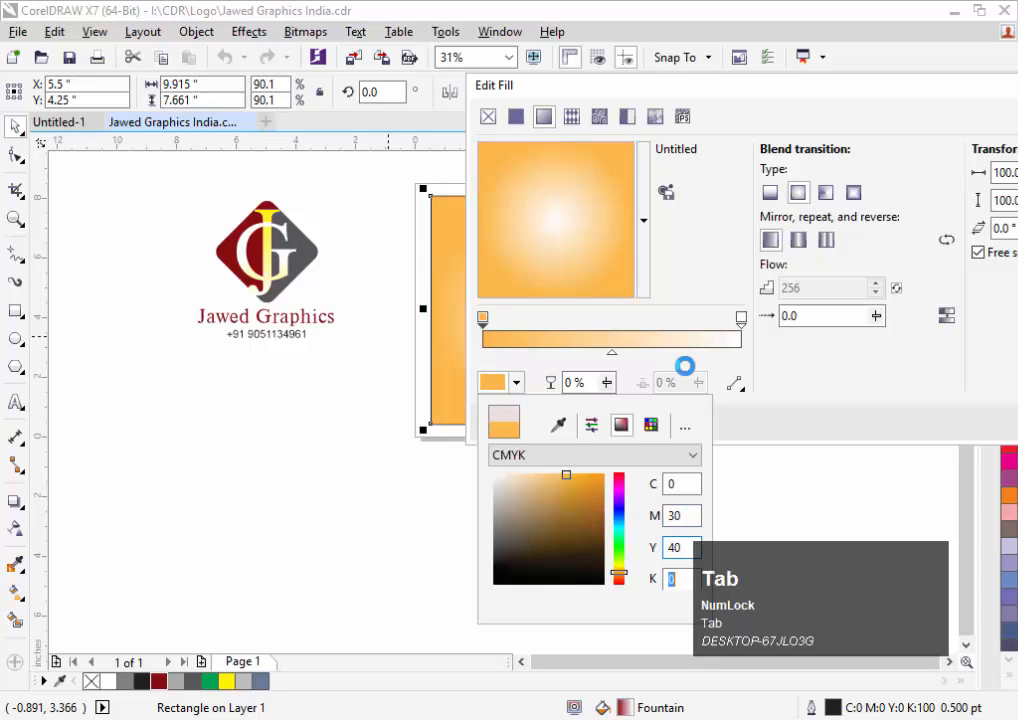
key("shift+Tab")
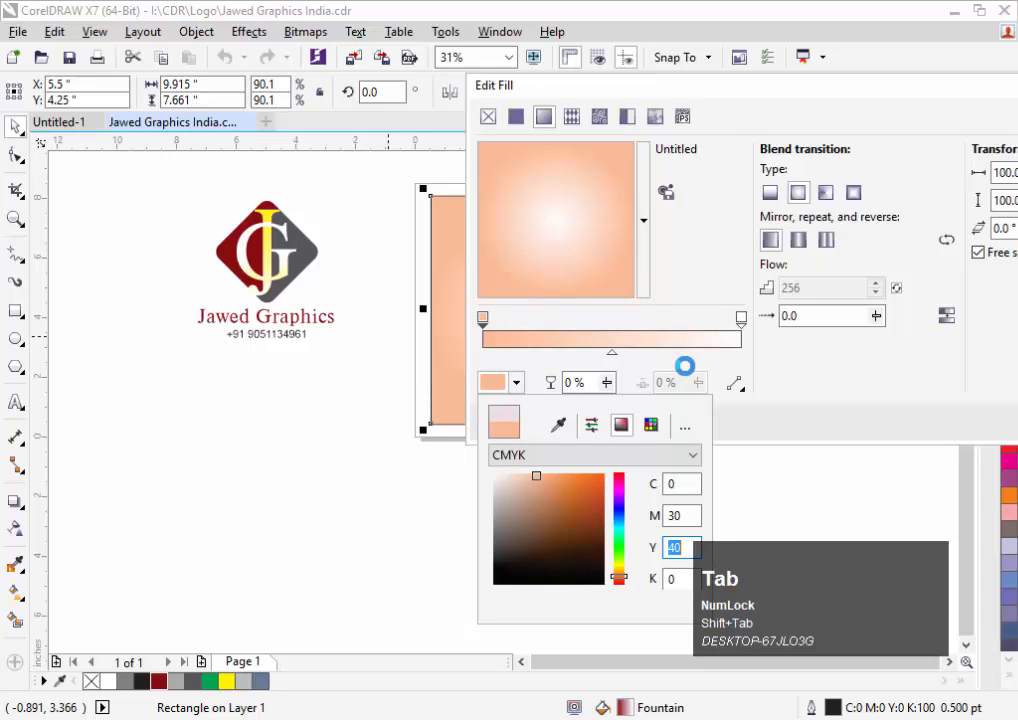
key("Tab")
key("shift+Tab")
key("shift+Tab")
key("Tab")
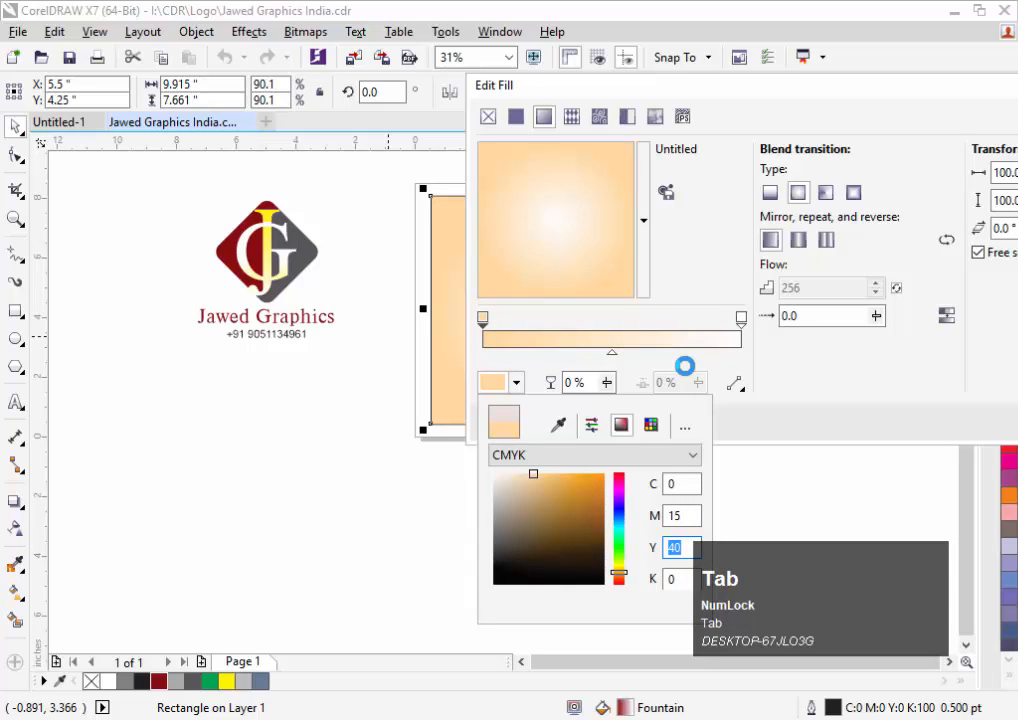
type("20")
key("Tab")
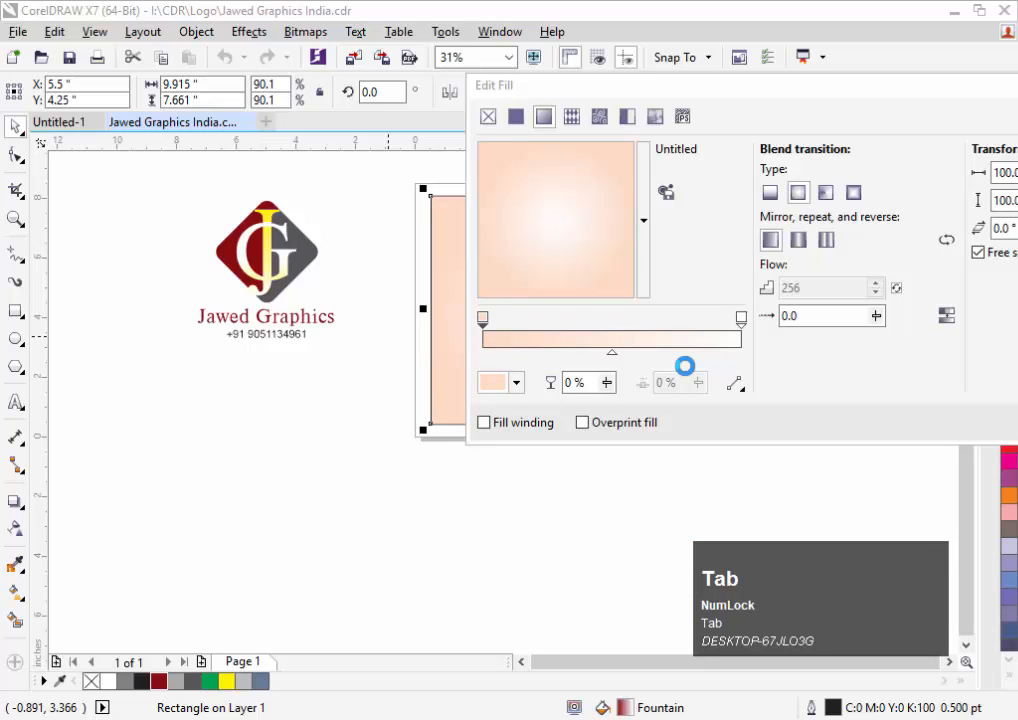
Set yellow to 40 for the final peach C0 M15 Y40 K0 and apply the radial gradient
left_click(688, 372)
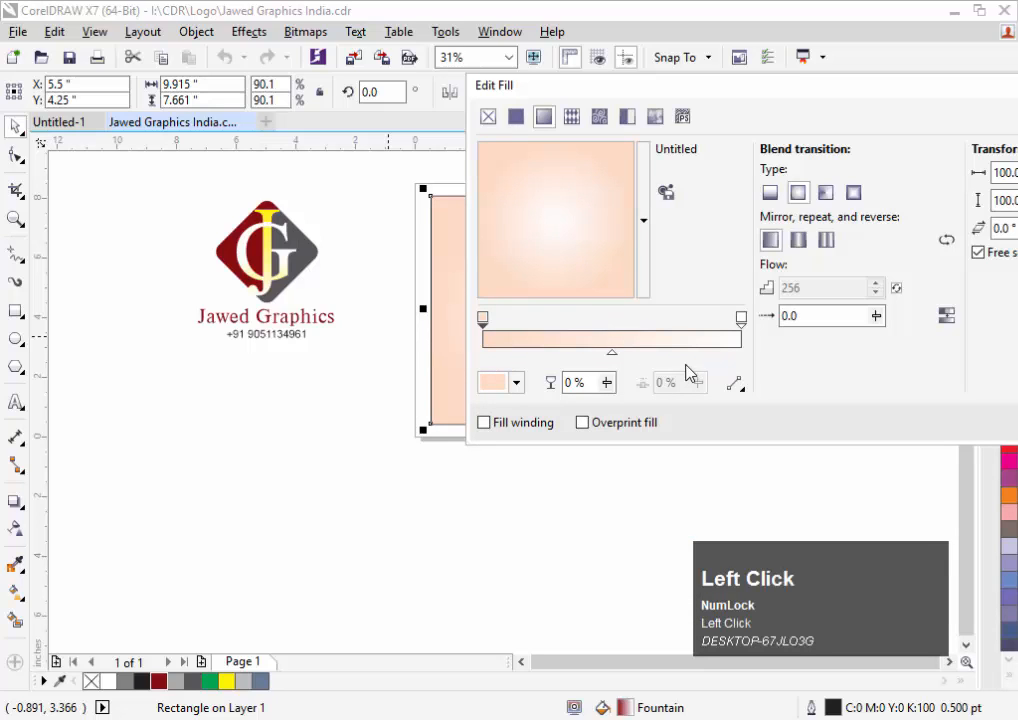
left_click(496, 383)
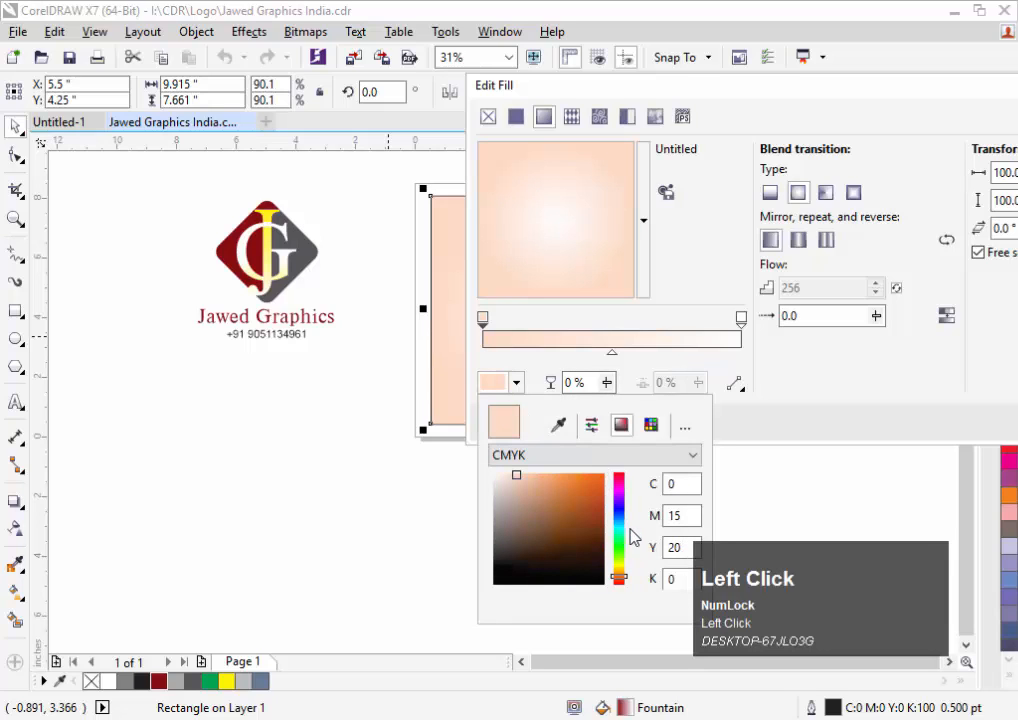
double_click(686, 545)
key("Tab")
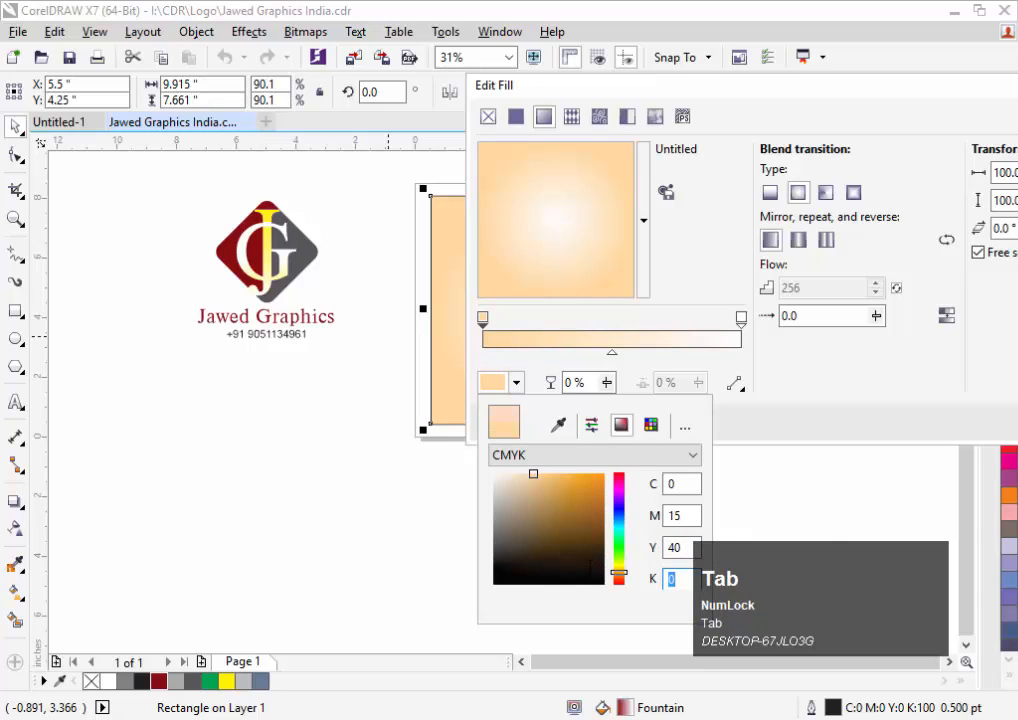
left_click(966, 404)
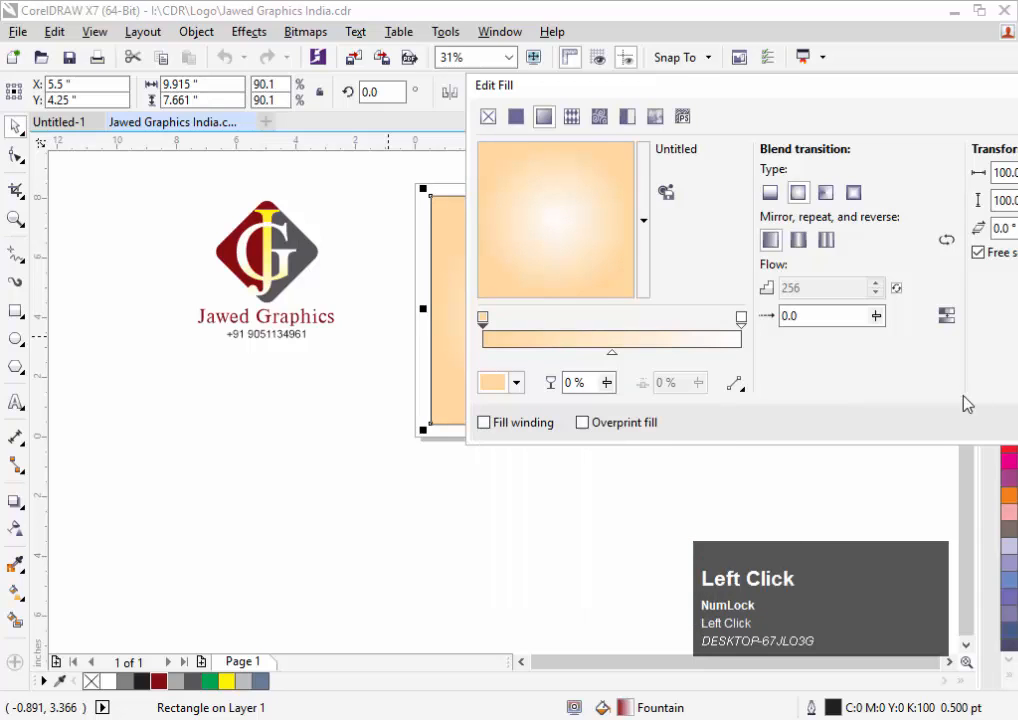
key("Return")
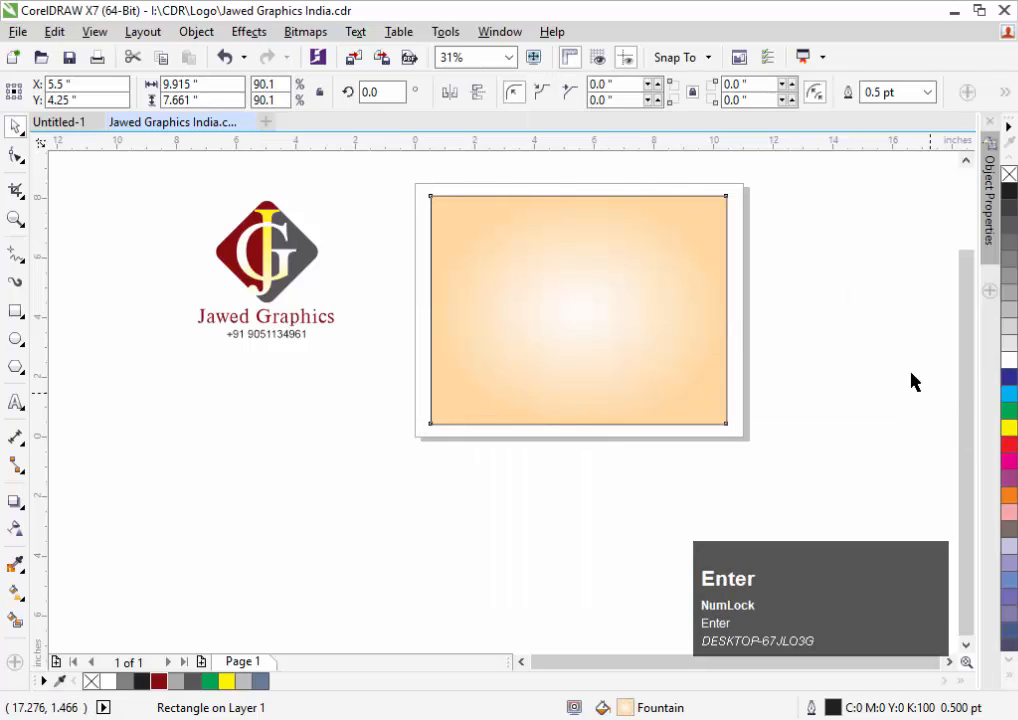
Remove the background rectangle's outline and move the logo group onto the page
left_click(753, 260)
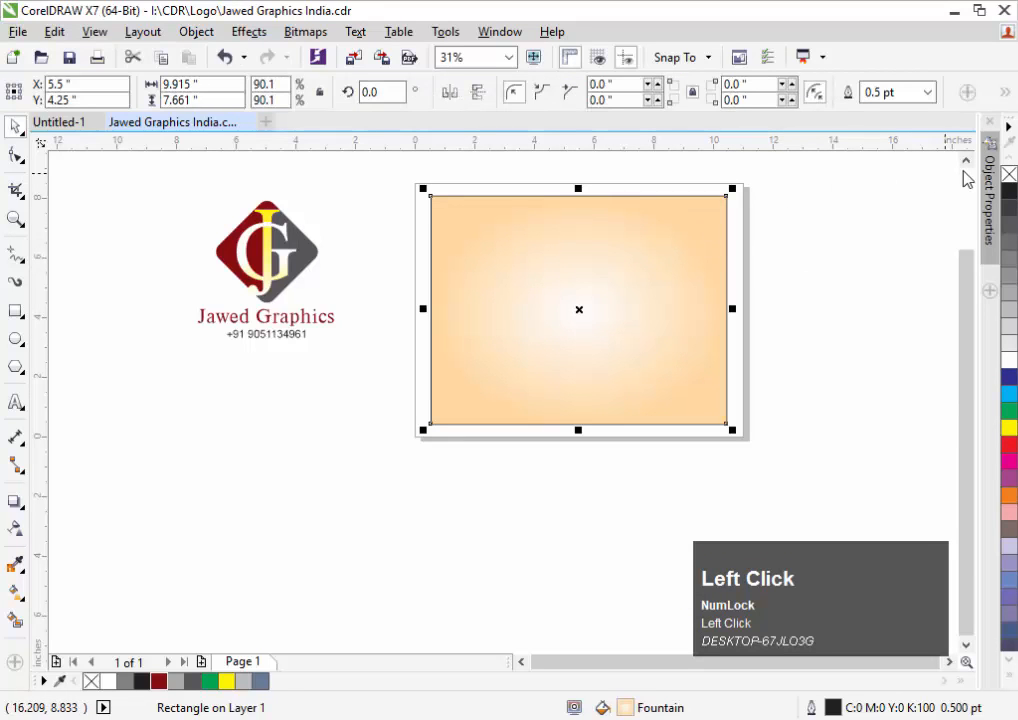
right_click(1009, 178)
left_click(870, 209)
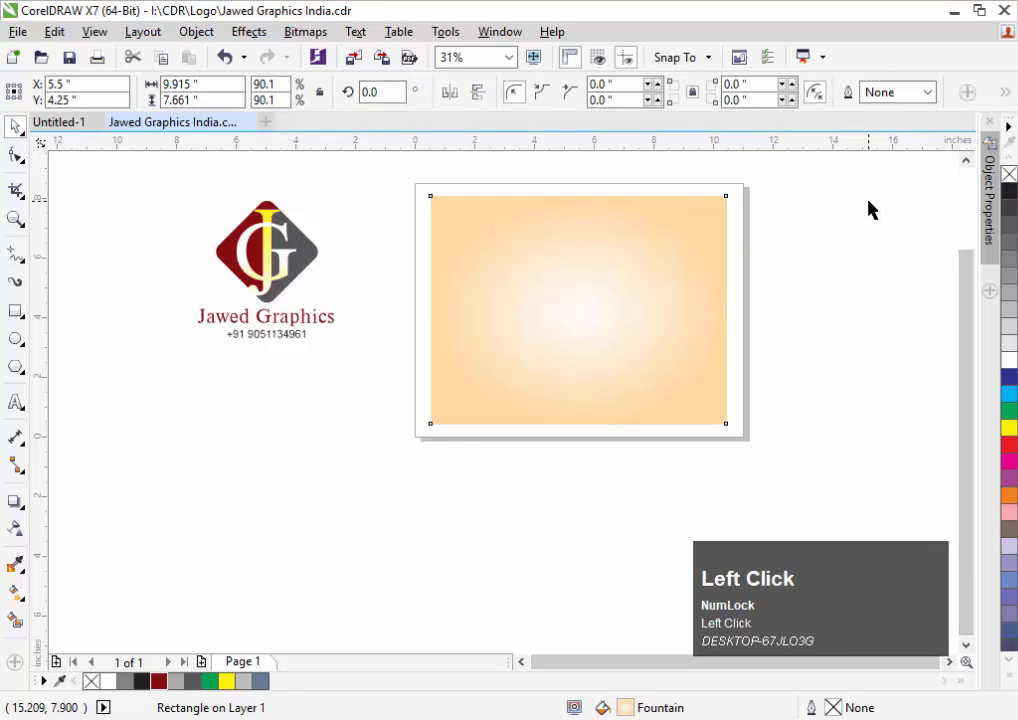
left_click(289, 252, "shift")
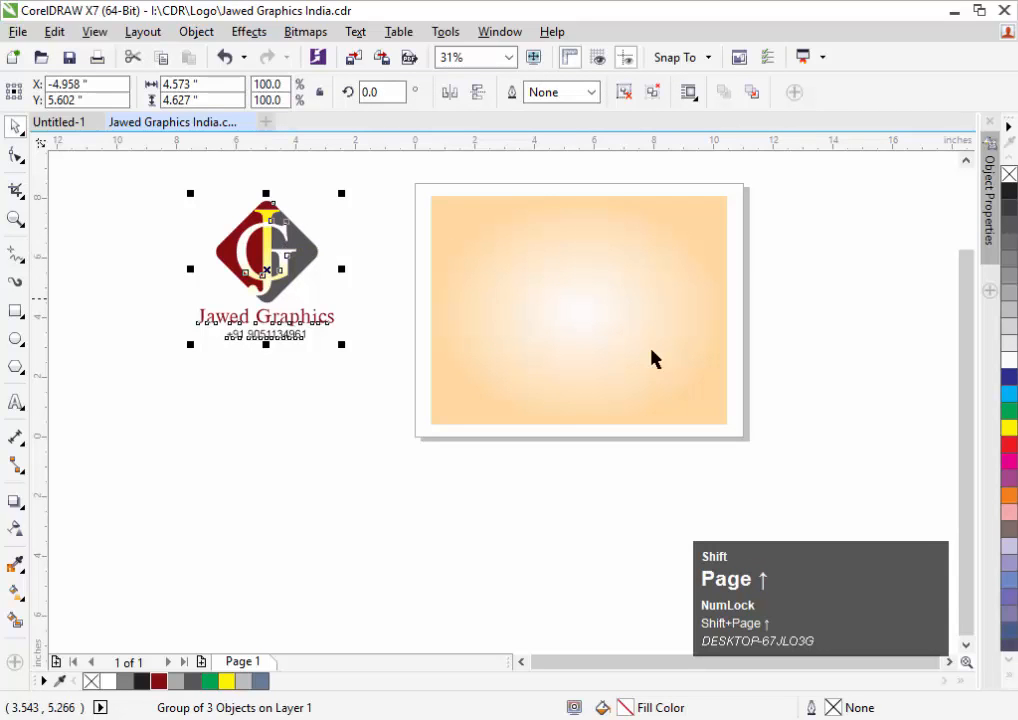
left_click_drag(272, 252, 584, 280)
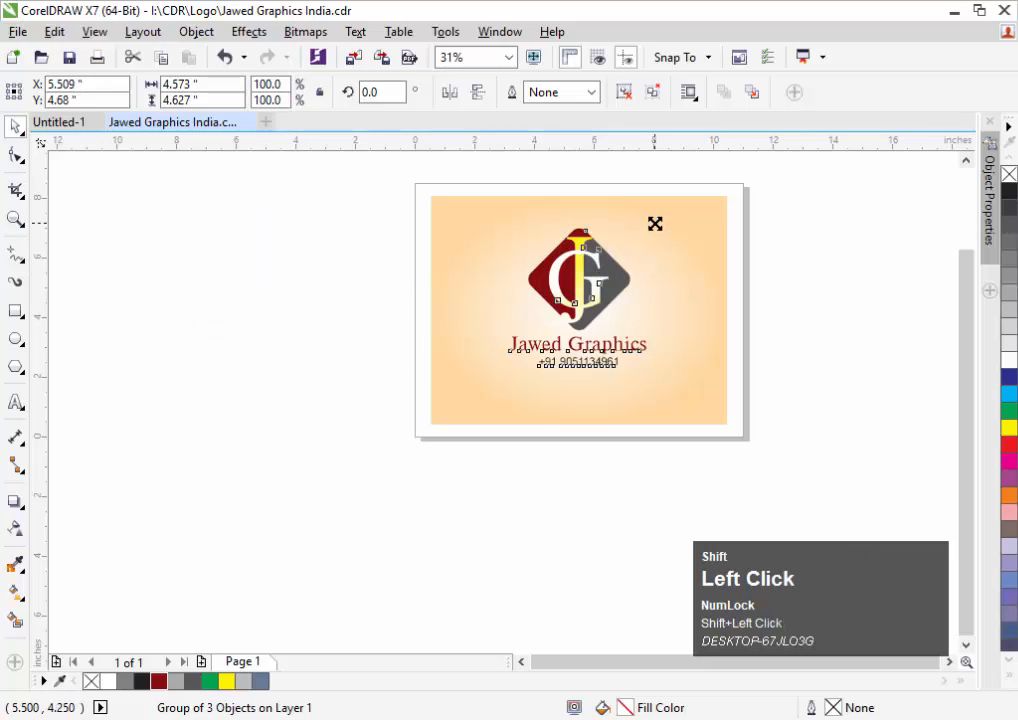
key("e")
Centre the logo on the peach background and scale it to 82% around its centre
left_click(698, 210, "shift")
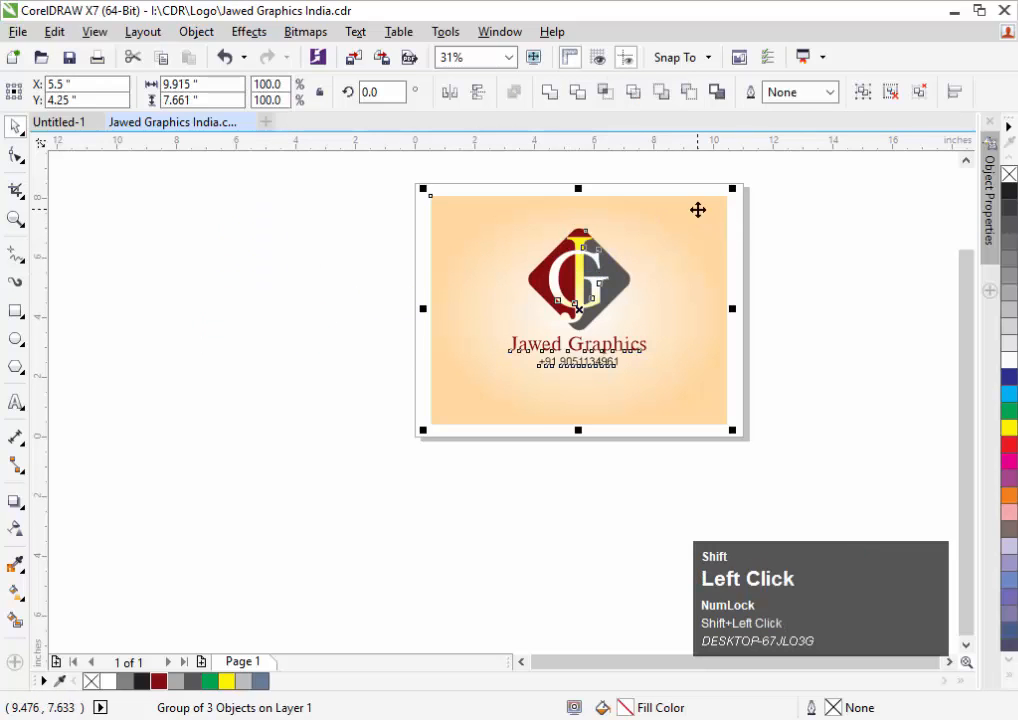
key("c")
key("e")
left_click(790, 209)
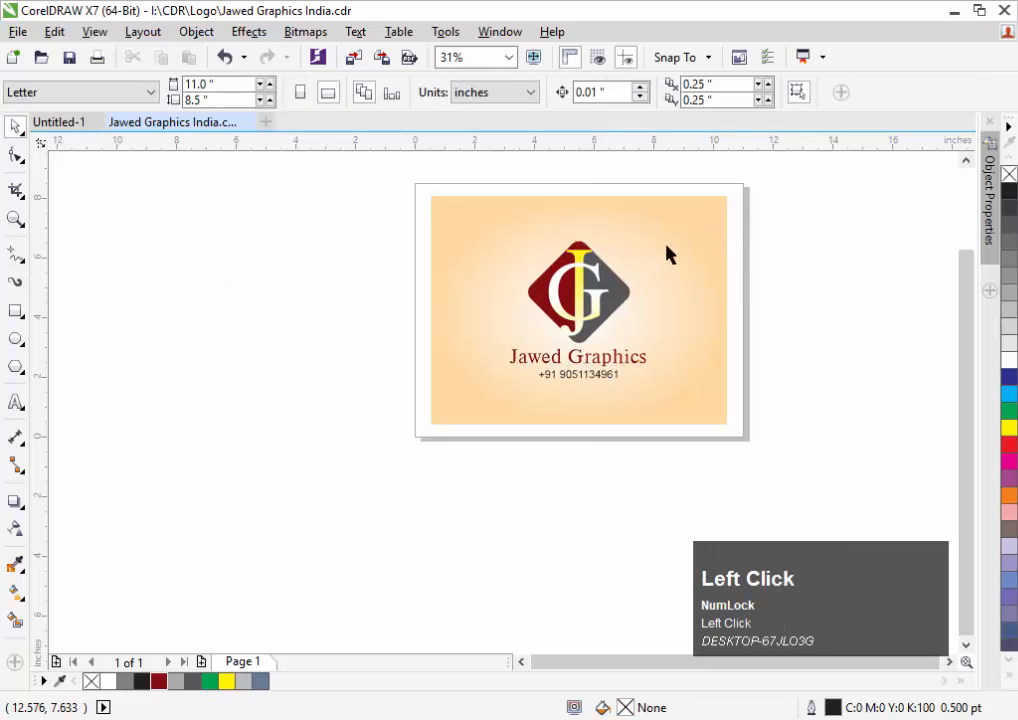
left_click(598, 266)
left_click_drag(649, 233, 636, 245)
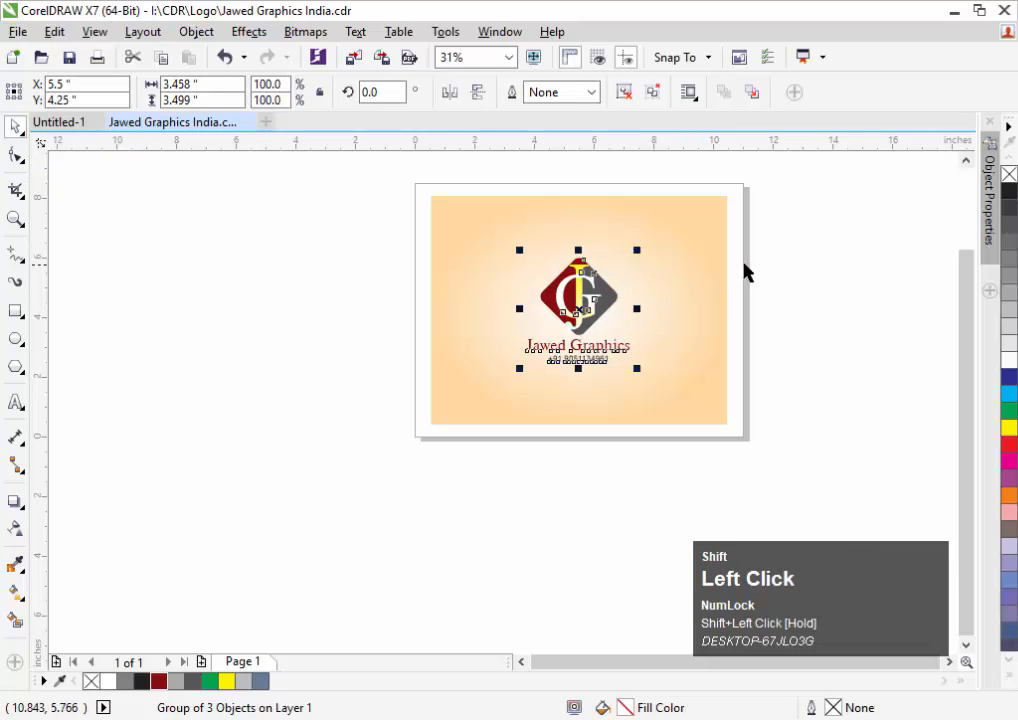
left_click(820, 257)
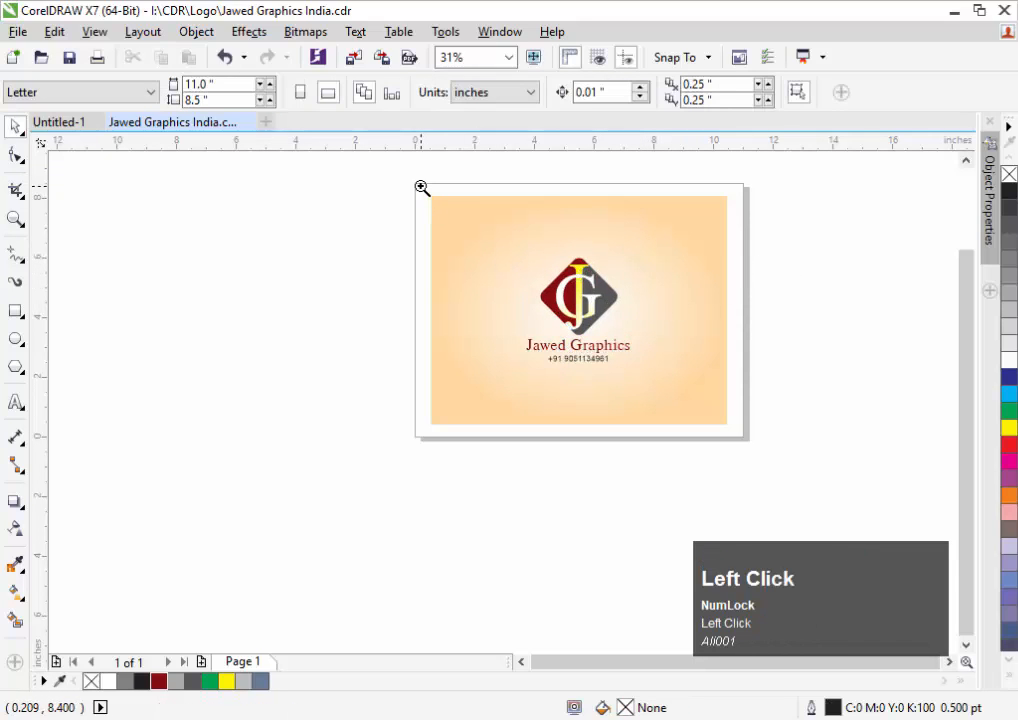
Export the selected logo group as PNG 'Jawed Graphics India', overwriting the earlier file
left_click_drag(726, 420, 807, 461)
key("F2")
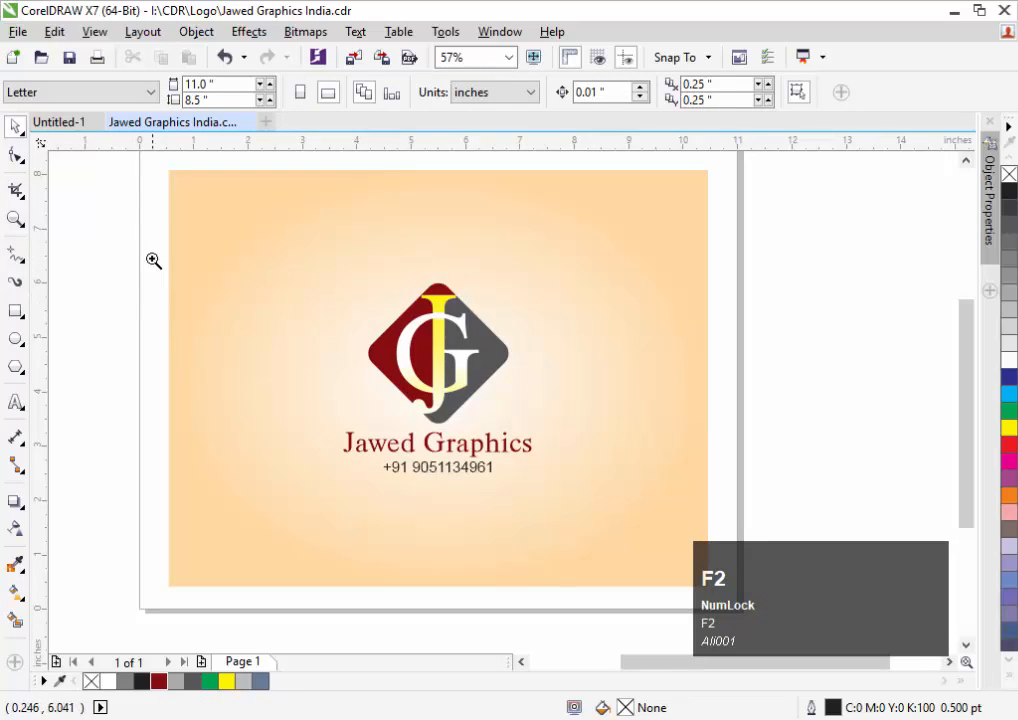
left_click_drag(664, 545, 845, 593)
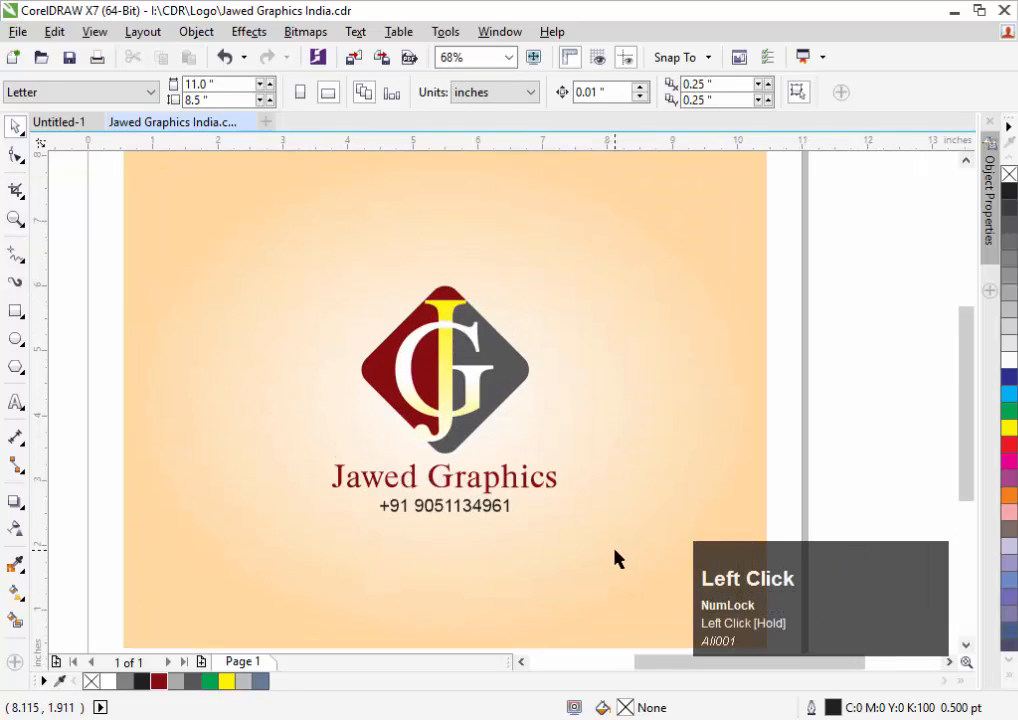
key("F3")
left_click_drag(361, 328, 838, 637)
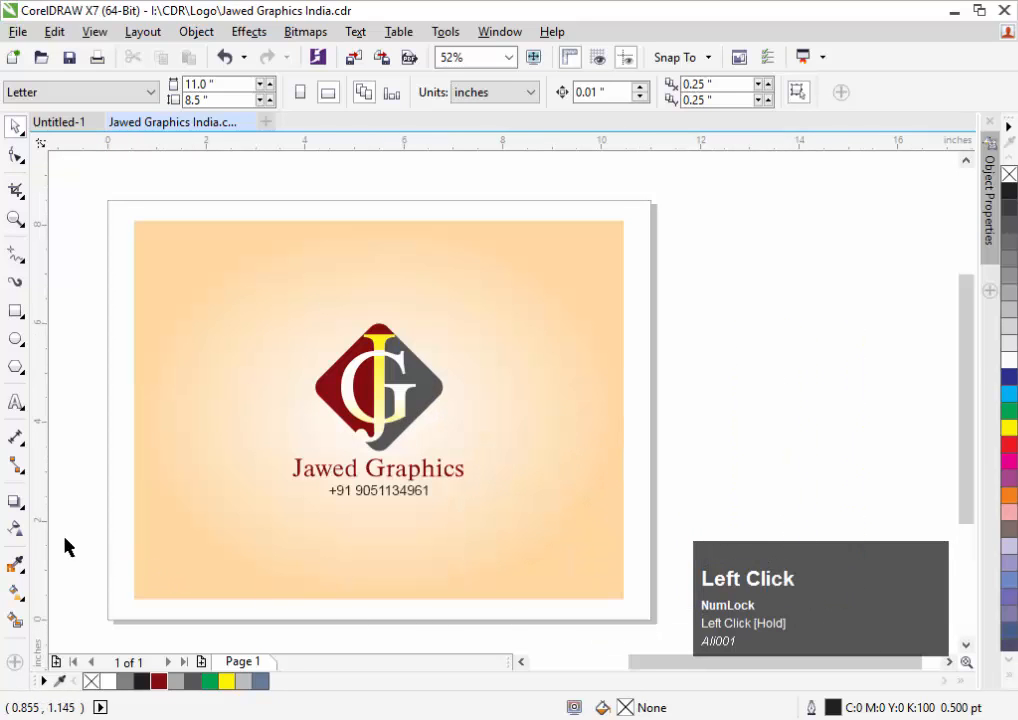
key("F3")
left_click_drag(882, 216, 602, 529)
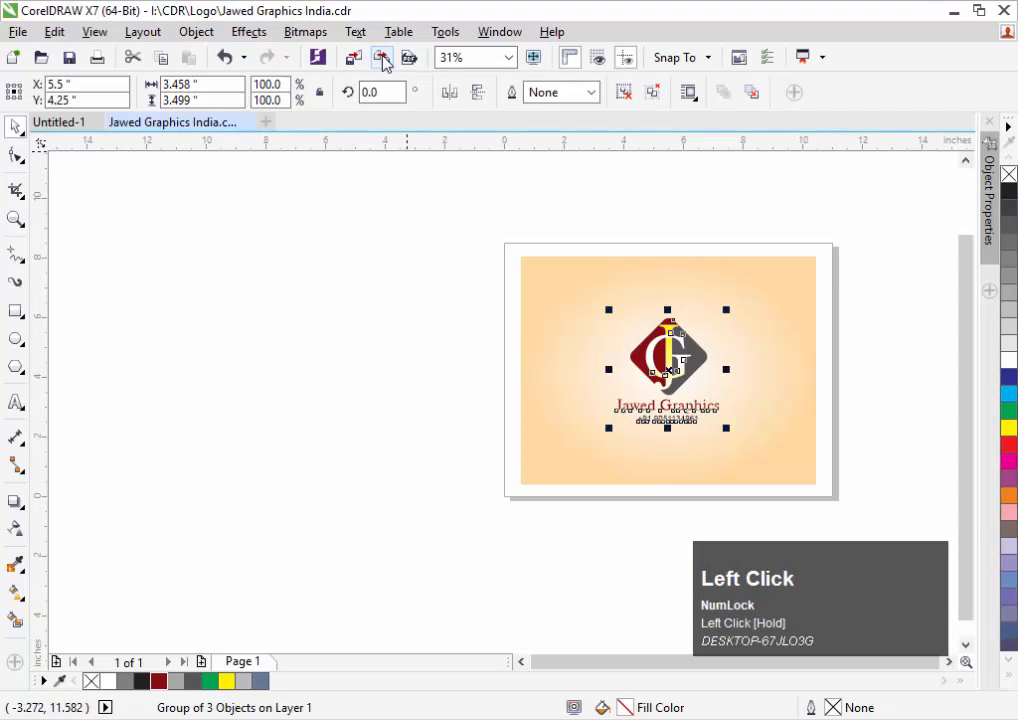
left_click(384, 61)
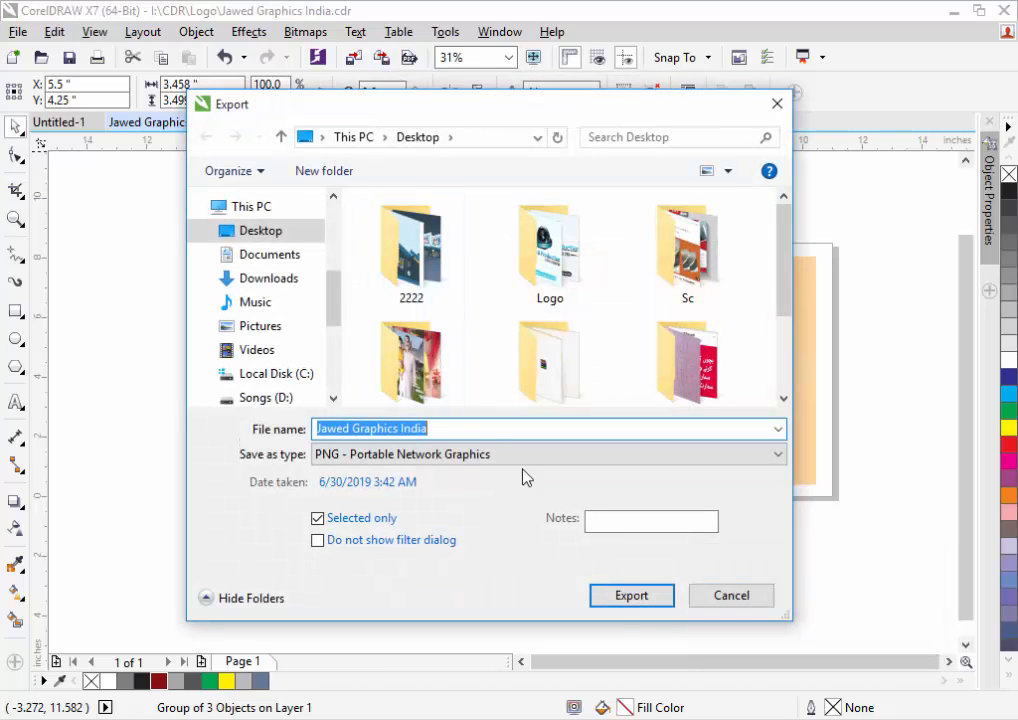
left_click(630, 596)
left_click(557, 378)
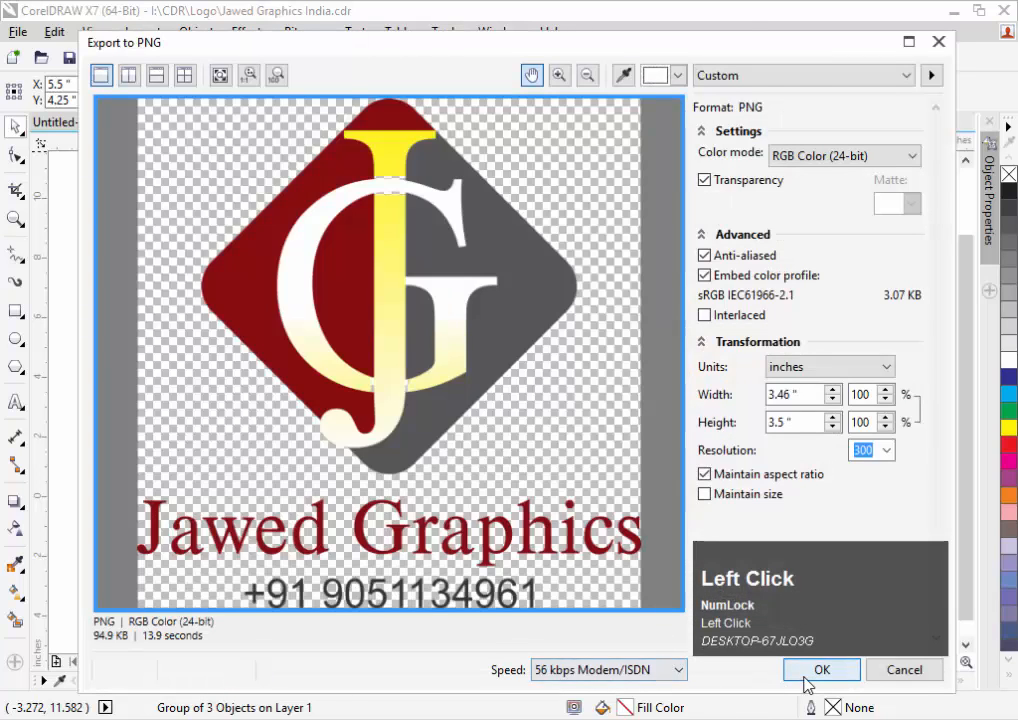
left_click(815, 669)
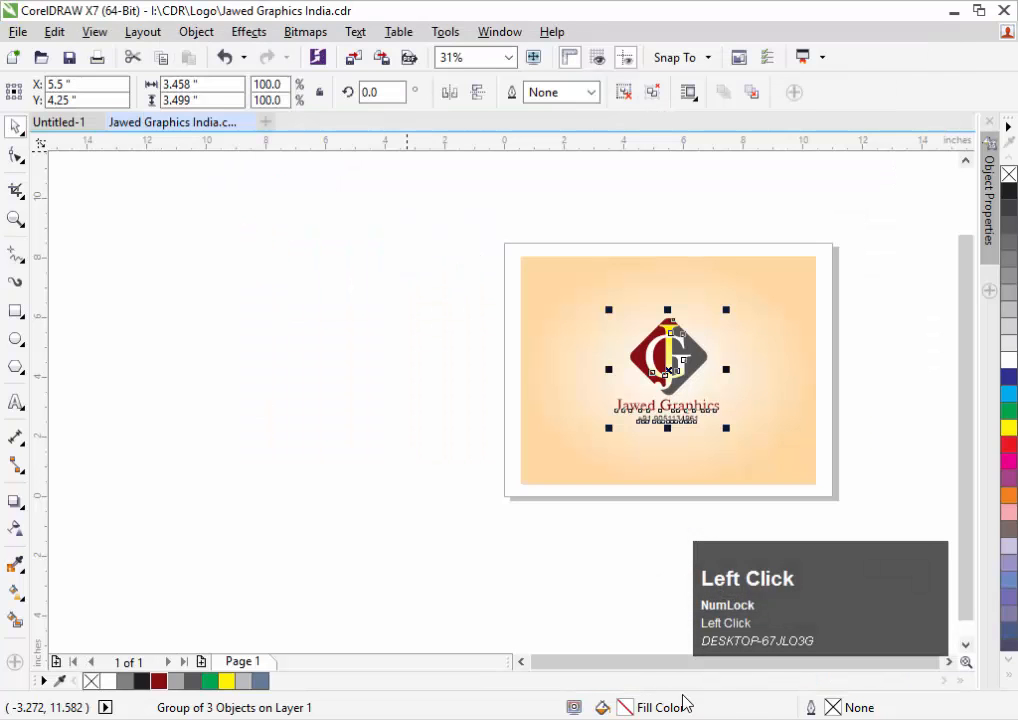
left_click(515, 718)
Open the I Love 3D logo Mock-Up file and the exported Jawed Graphics India PNG
double_click(428, 350)
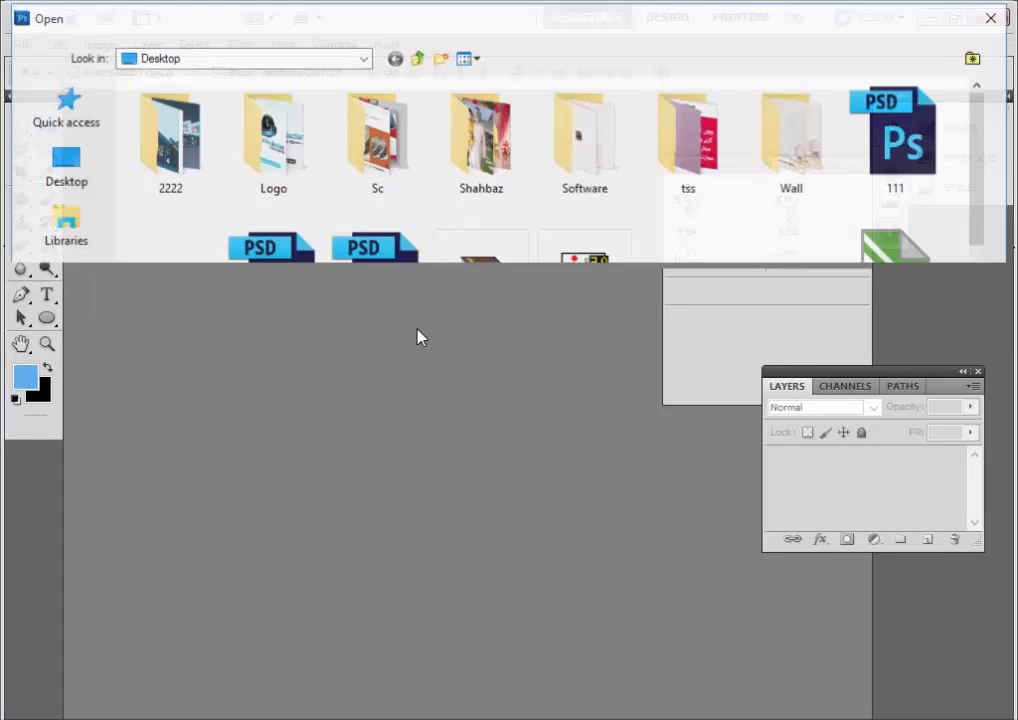
key("i")
key("Return")
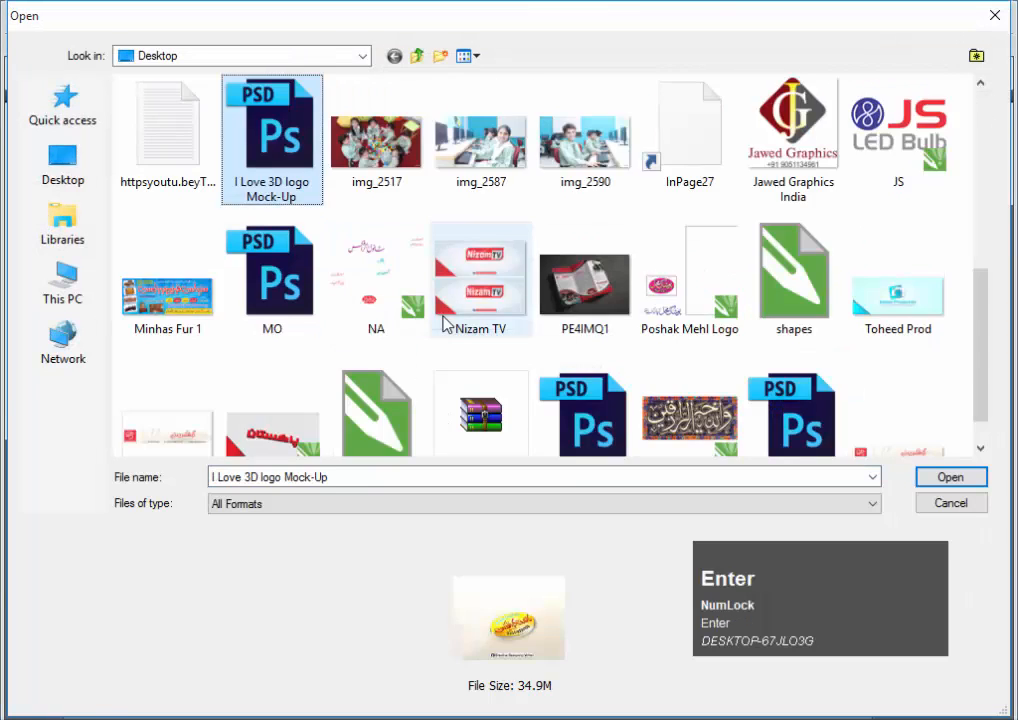
key("ctrl+o")
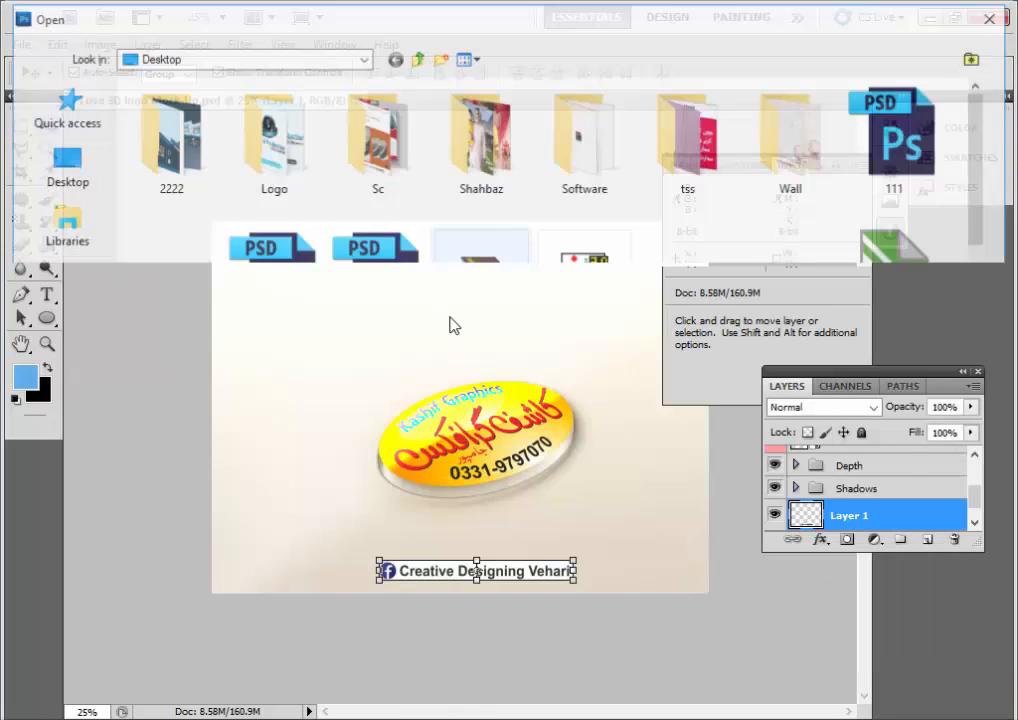
left_click(468, 305)
key("j")
double_click(820, 190)
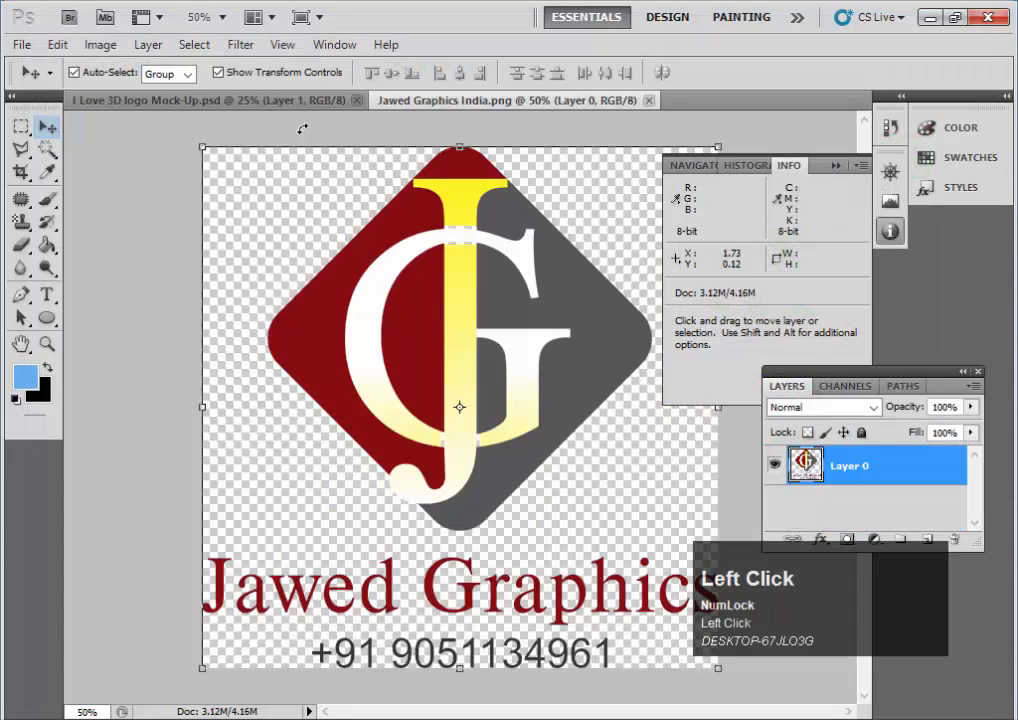
Place the logo into the Highlight 2 smart object, scale and position it, and save
left_click(287, 104)
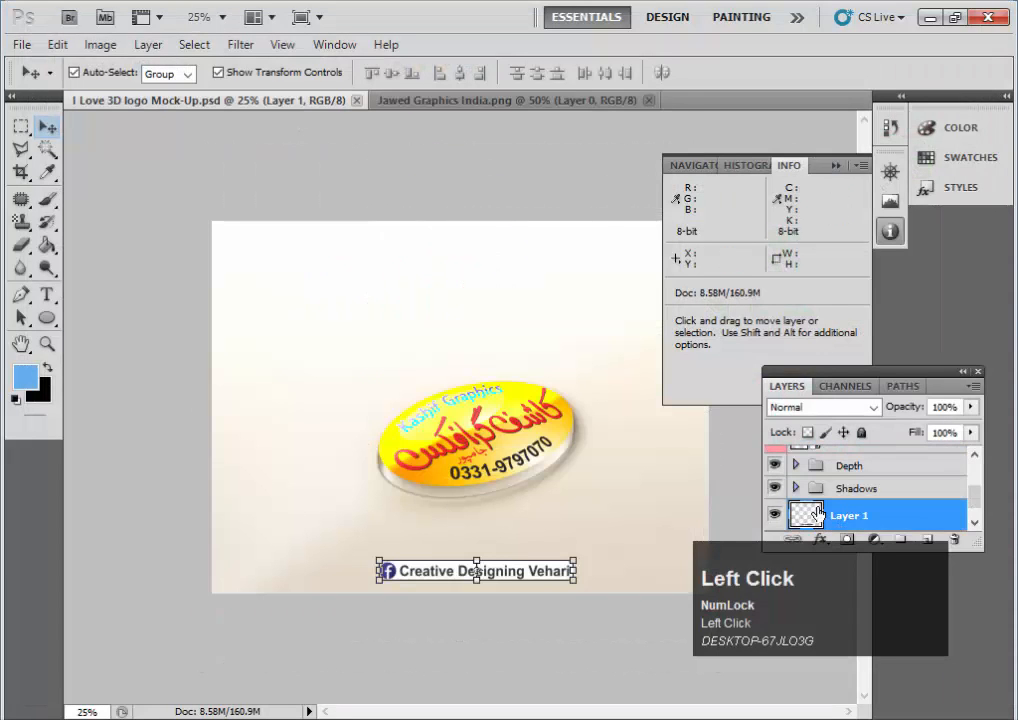
scroll(848, 497, "up", 3)
double_click(811, 465)
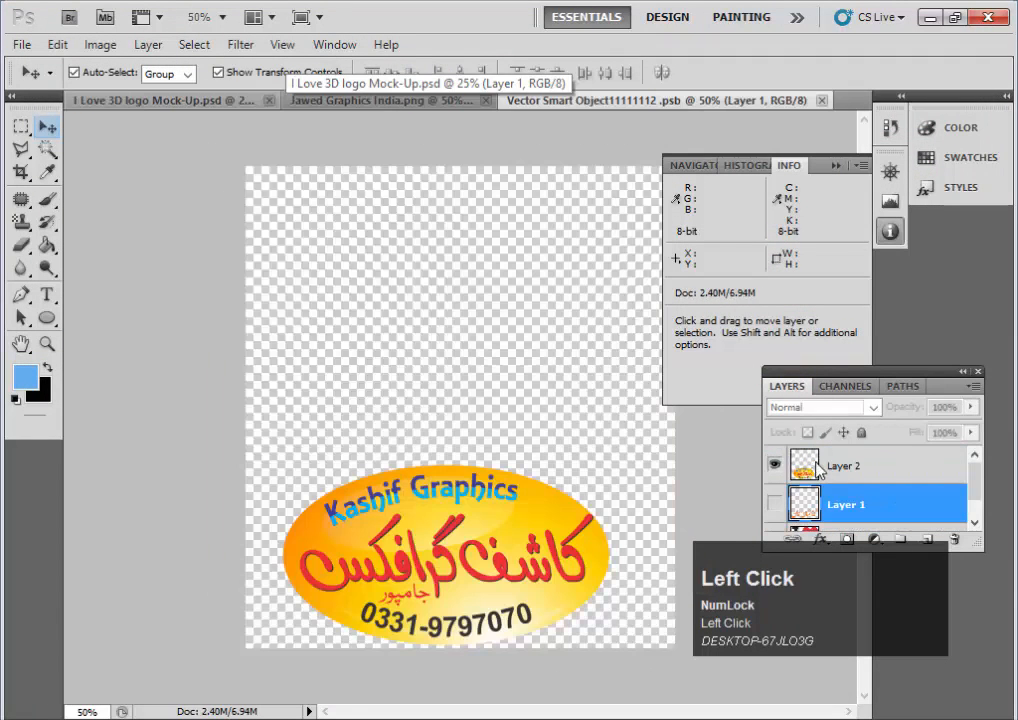
left_click(424, 103)
left_click_drag(461, 397, 459, 302)
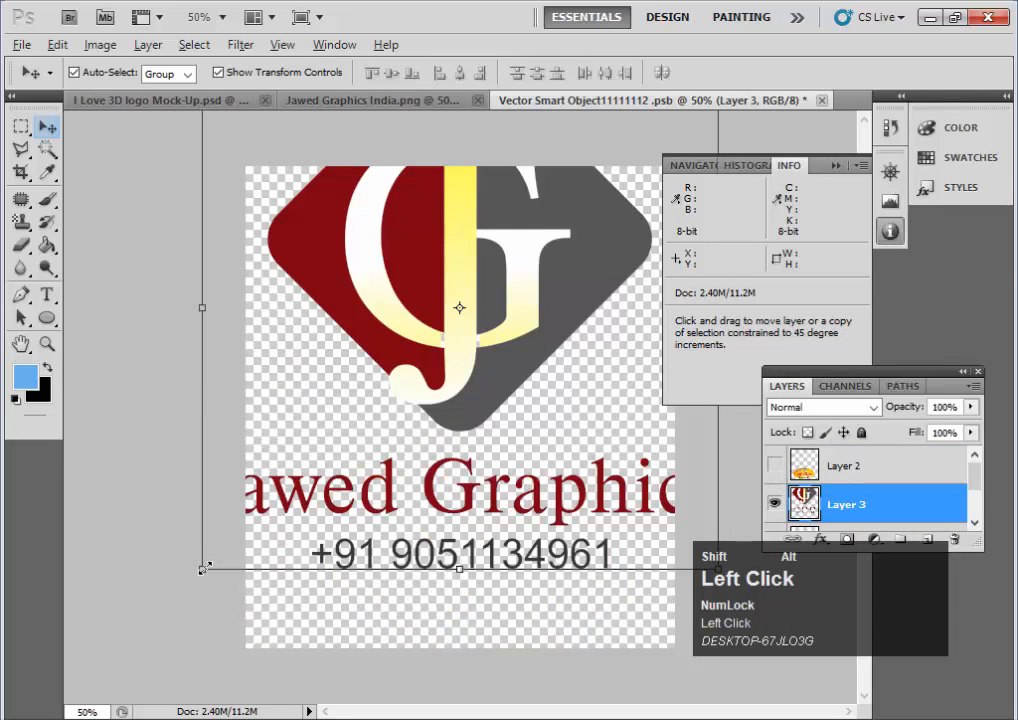
left_click_drag(204, 568, 428, 394)
left_click_drag(485, 290, 489, 540)
key("ctrl+s")
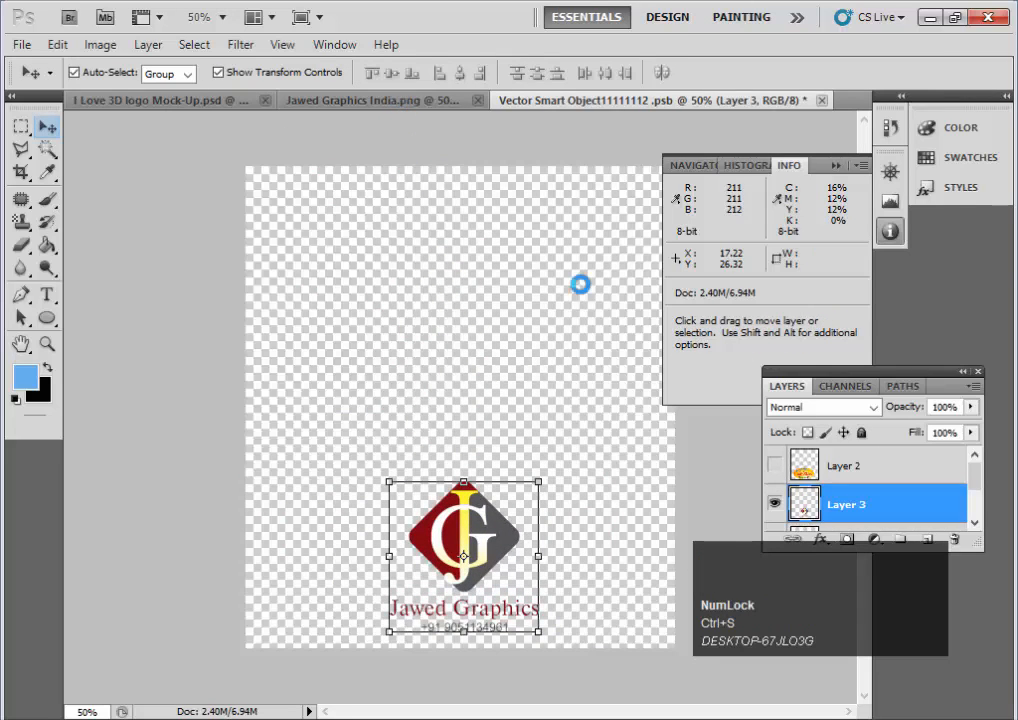
Return to the mock-up and zoom in to inspect the placed 3D logo
scroll(643, 348, "down", 1)
left_click(350, 101)
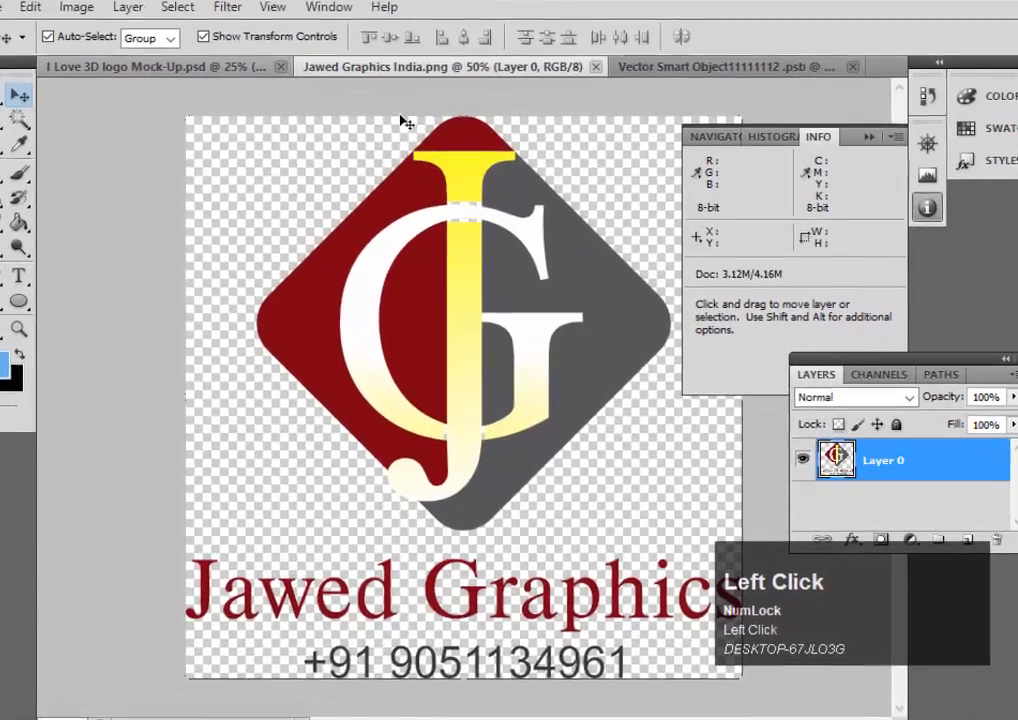
left_click(208, 101)
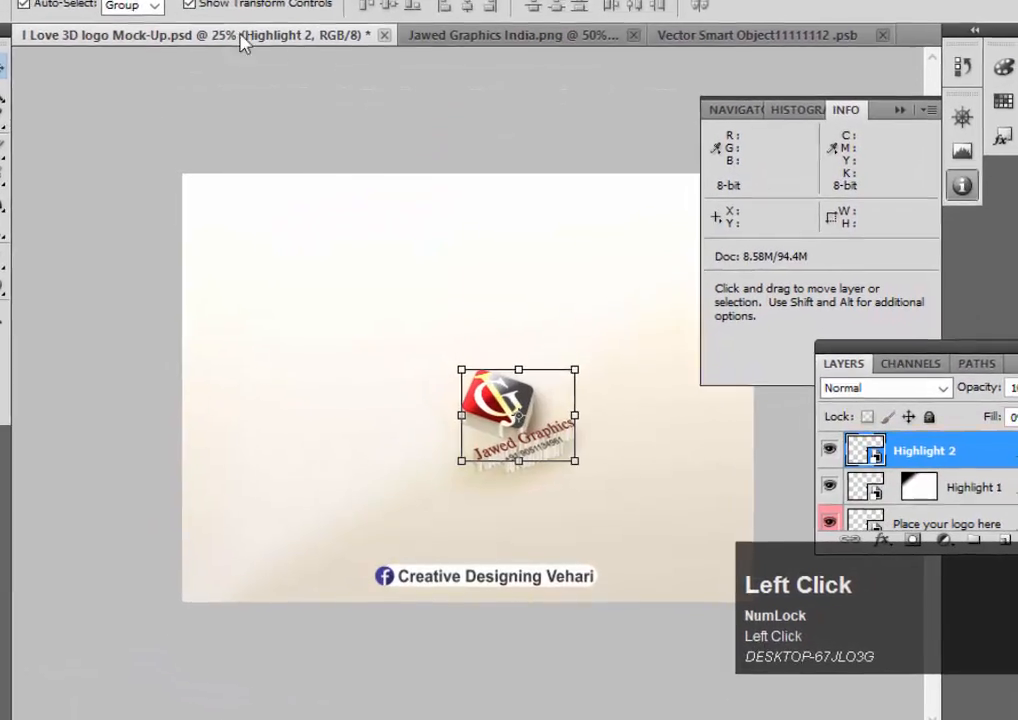
scroll(845, 515, "down", 2)
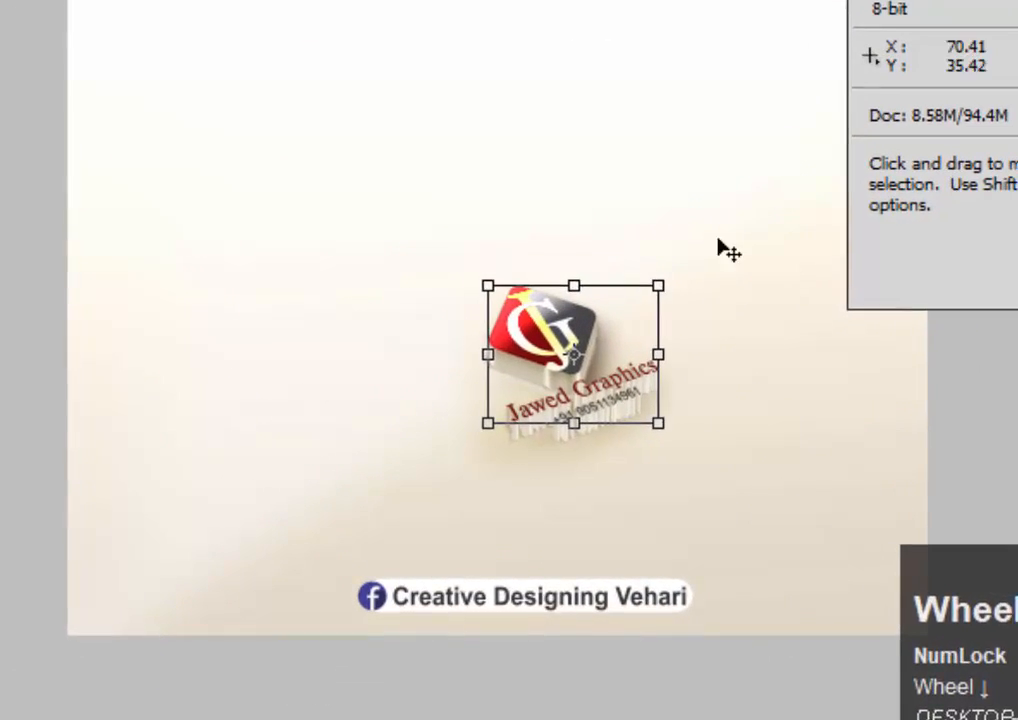
left_click(602, 141)
key("ctrl+space")
left_click_drag(284, 111, 810, 489)
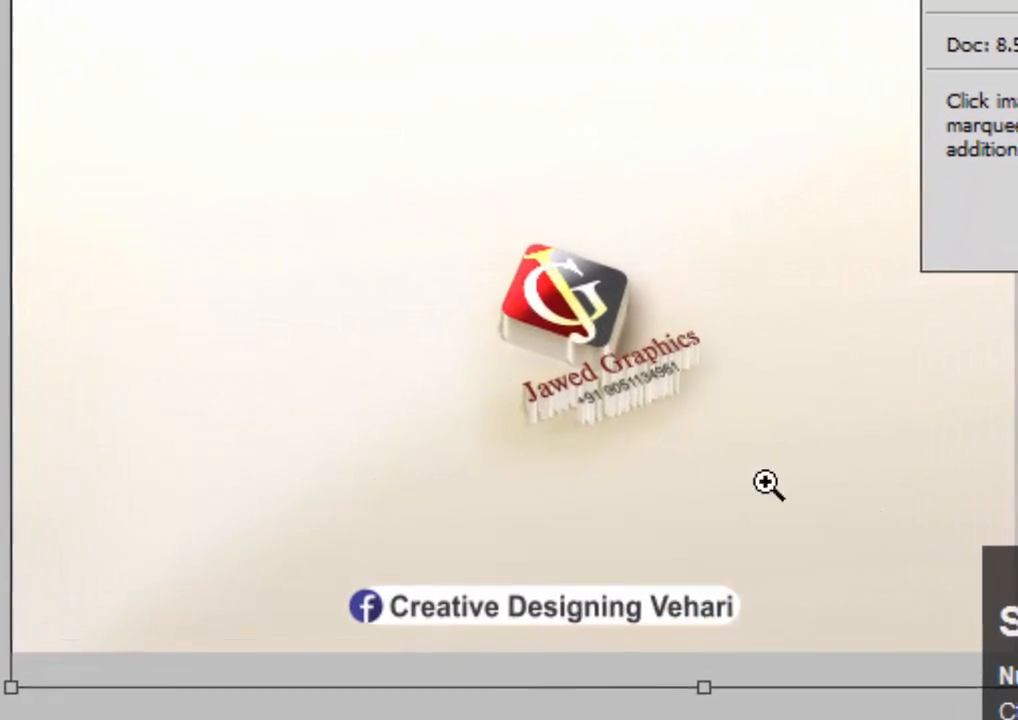